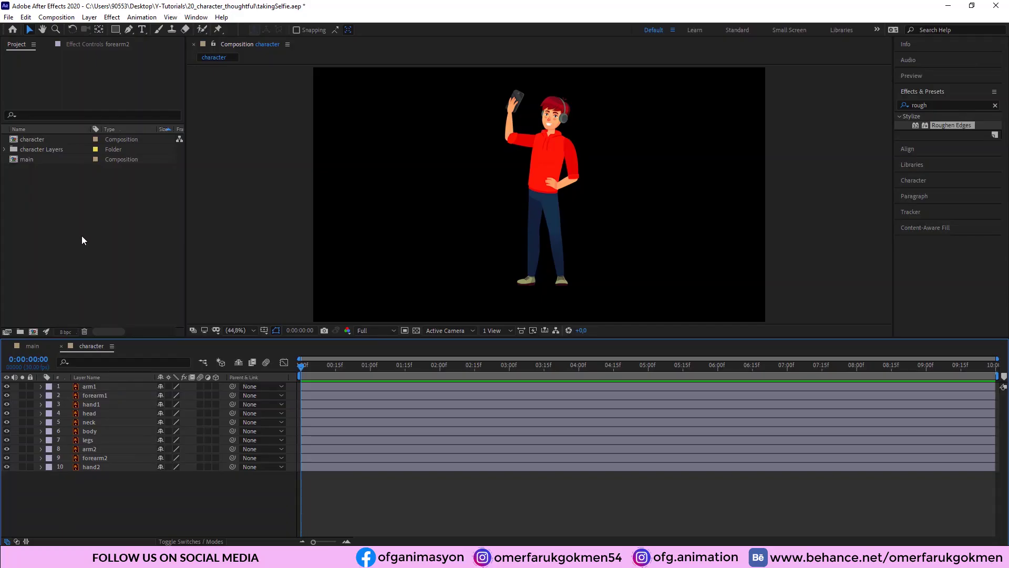
Look over the main and character compositions, and examine the layered character.ai artwork in Illustrator before returning to After Effects.
click(34, 347)
click(90, 346)
click(31, 139)
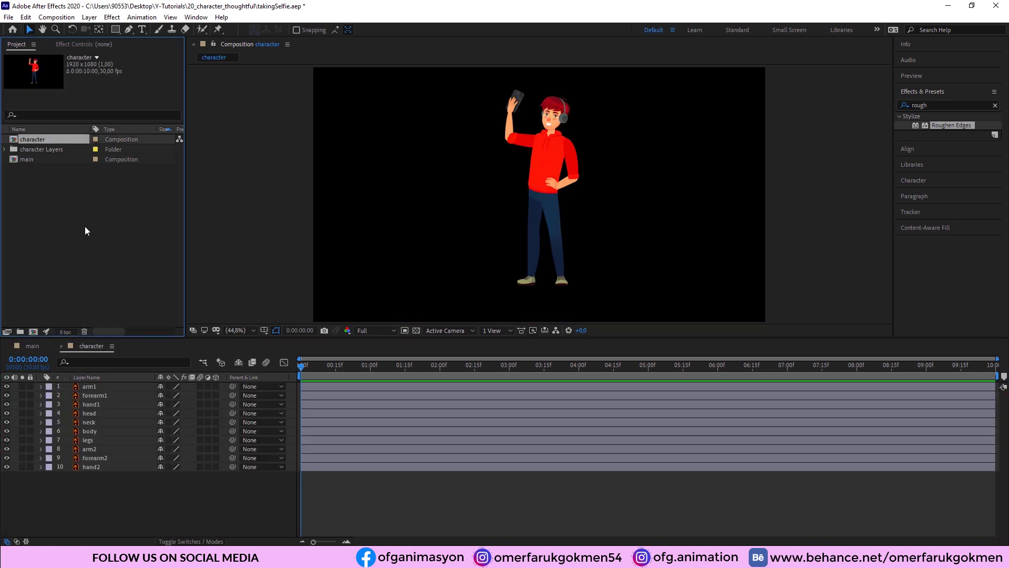
key(alt+Tab)
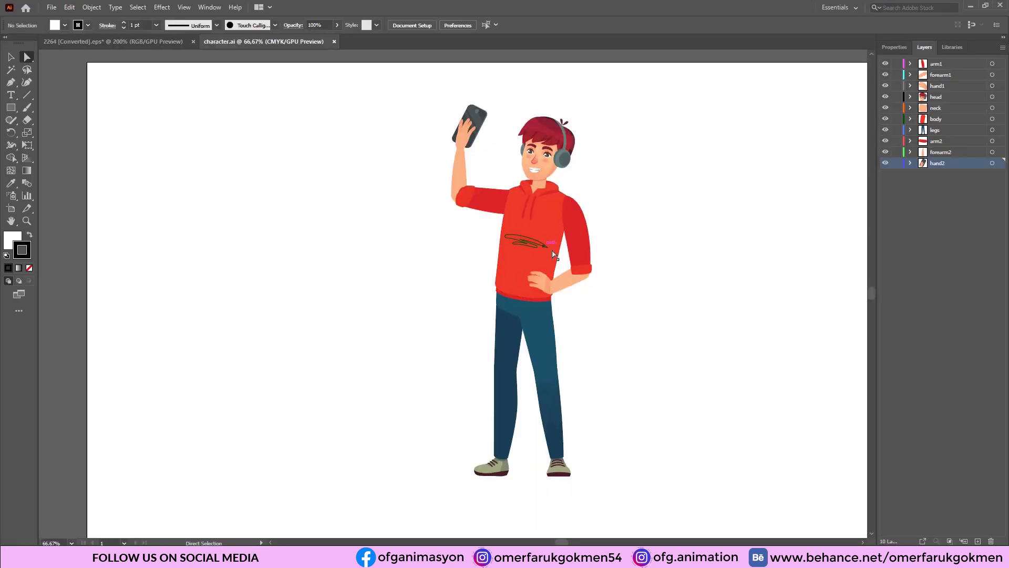
drag(670, 266, 635, 275)
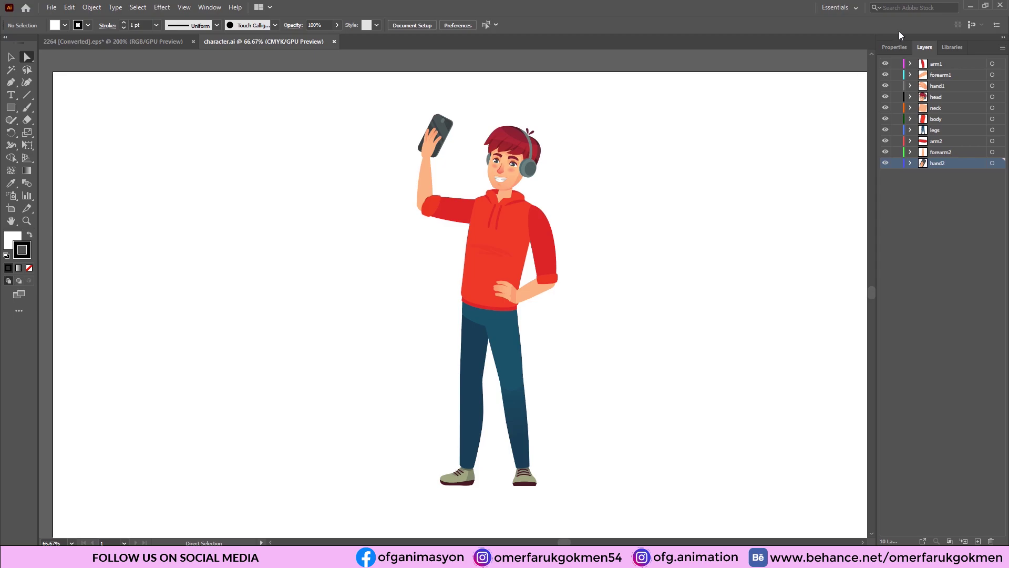
click(970, 7)
Lower the opacity of arm1, forearm1 and hand1 to about 48%, and turn on the composition's transparency grid.
click(90, 389)
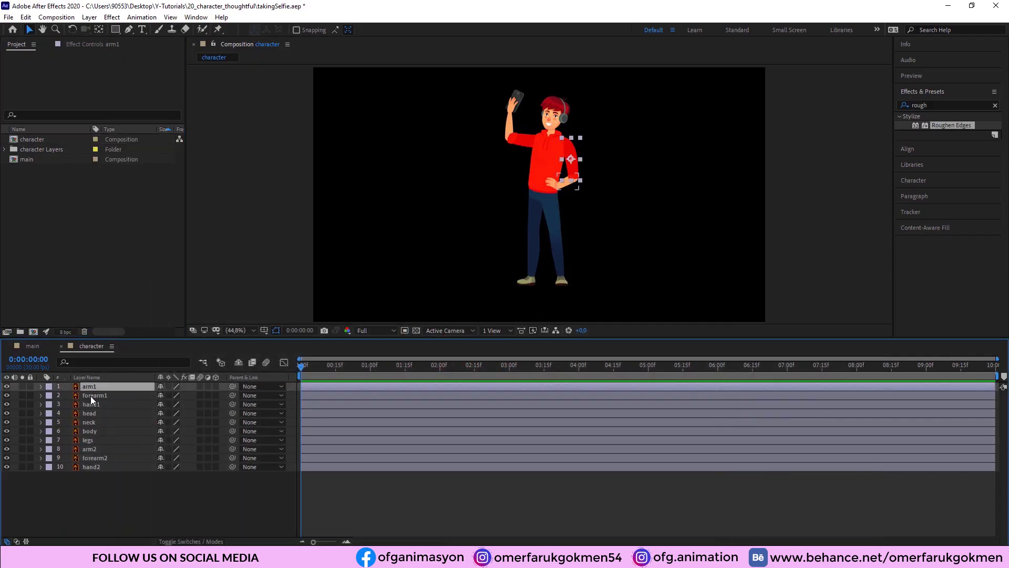
shift+click(90, 404)
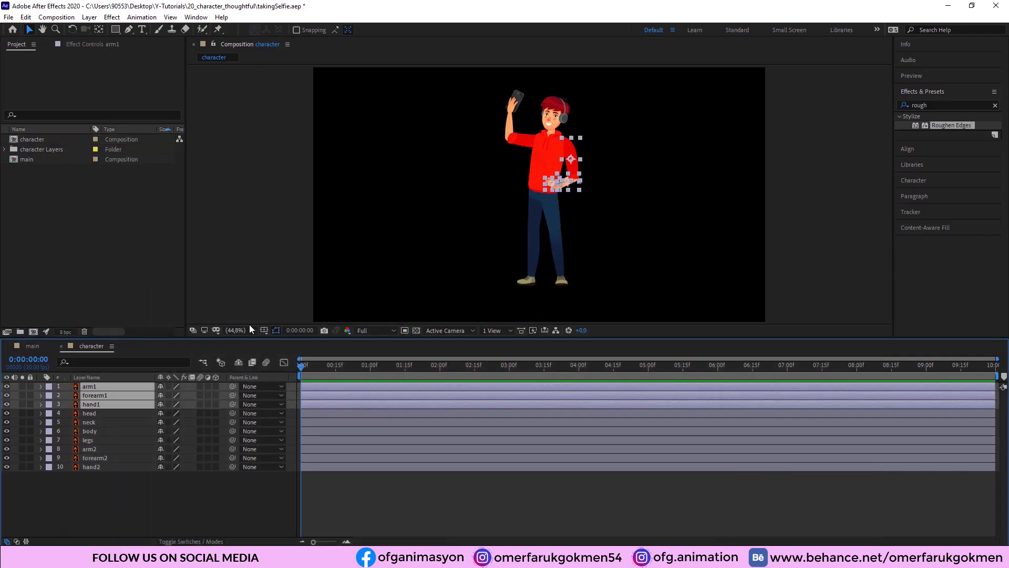
key(t)
drag(161, 395, 133, 396)
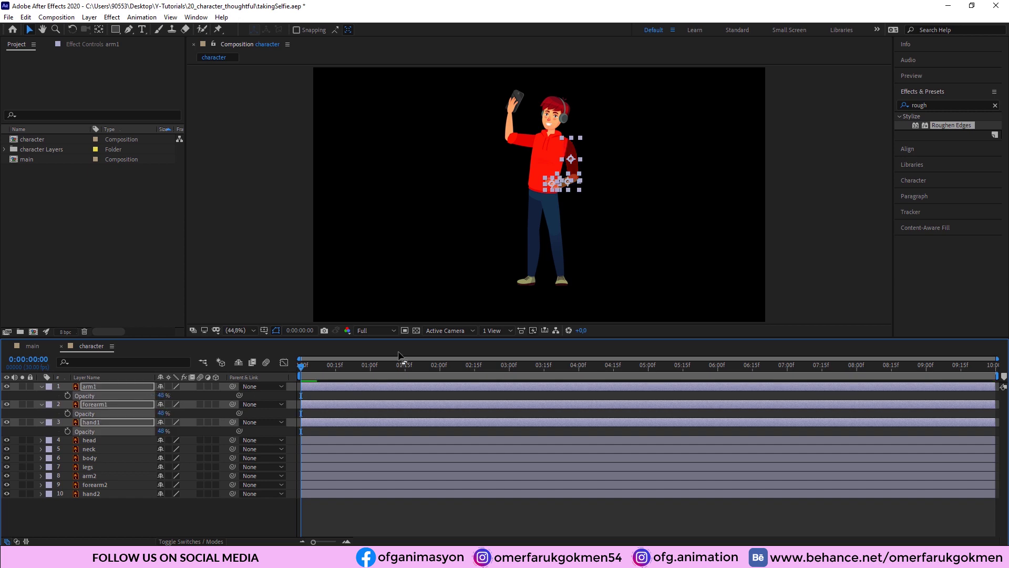
click(414, 330)
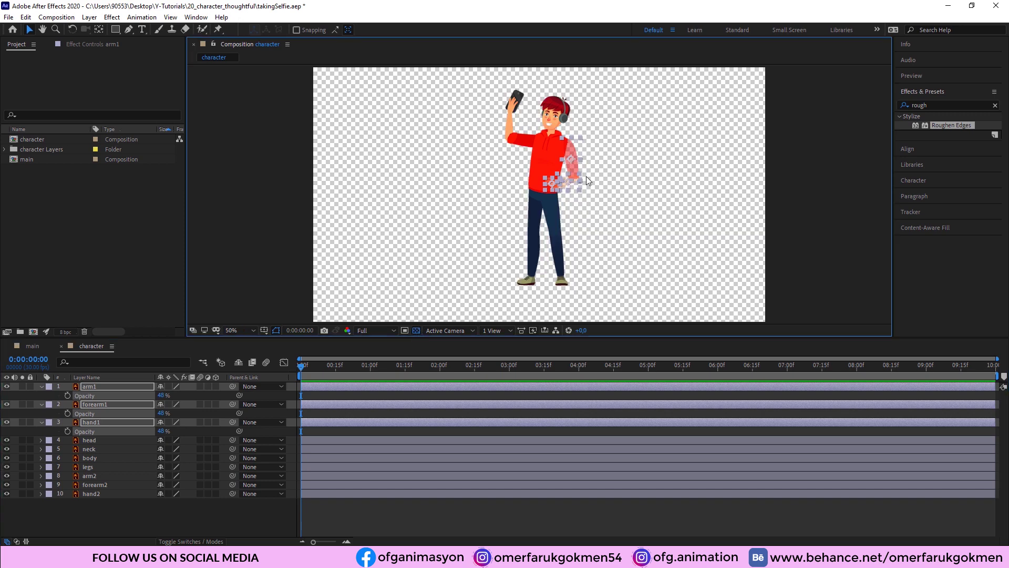
Move the arm1 layer's anchor point up to the shoulder joint with the Pan Behind tool.
scroll(585, 176, up, 3)
click(629, 189)
click(545, 134)
click(98, 30)
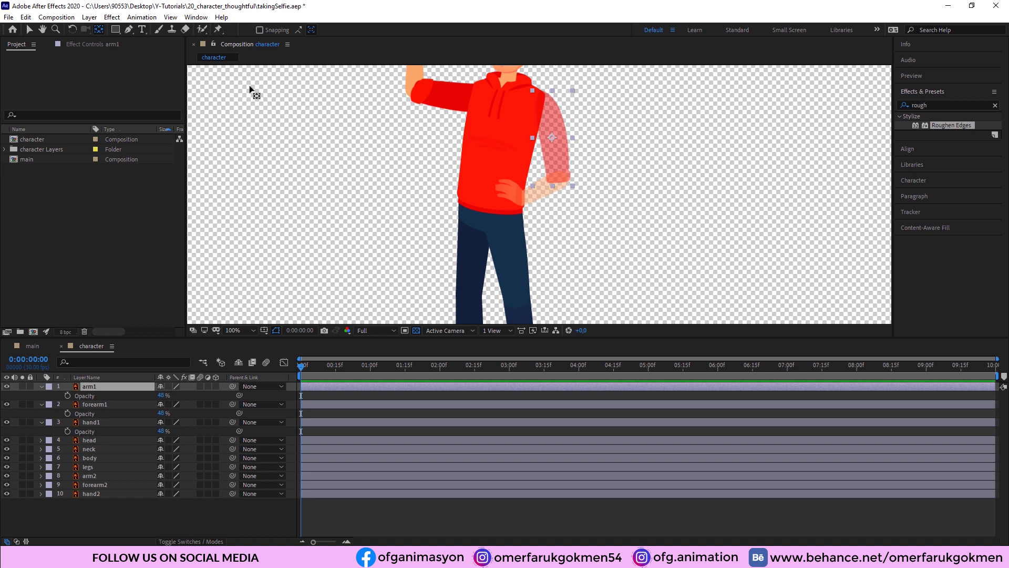
drag(550, 134, 544, 98)
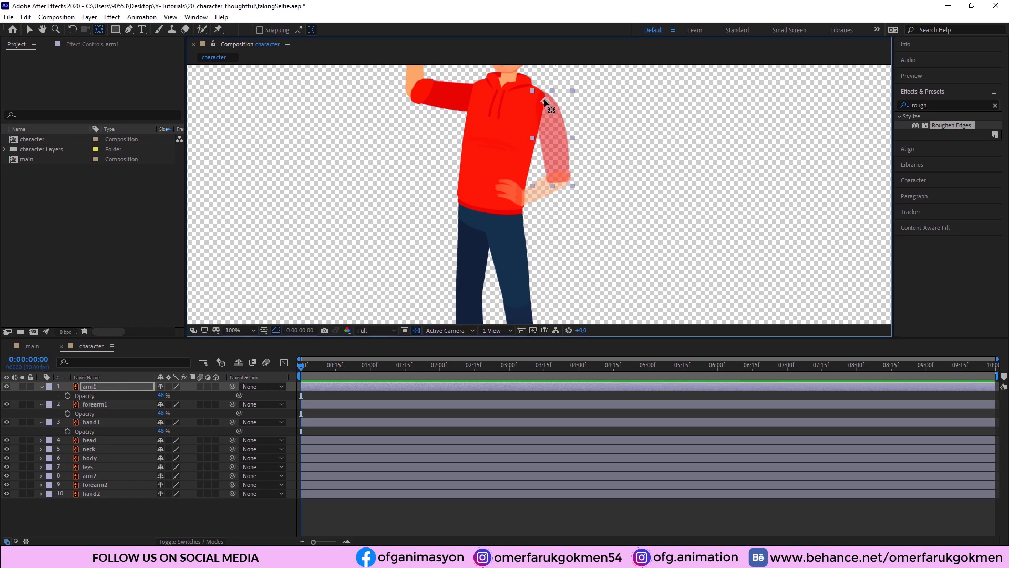
Move the forearm1 anchor point to the elbow and the hand1 anchor point to the wrist.
click(544, 194)
drag(546, 193, 561, 180)
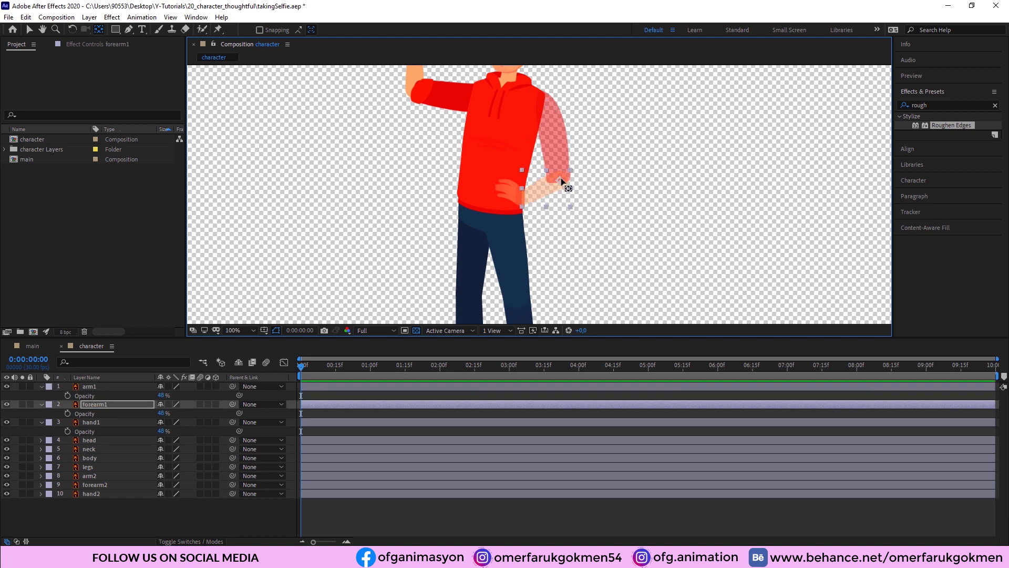
click(507, 193)
drag(515, 193, 526, 200)
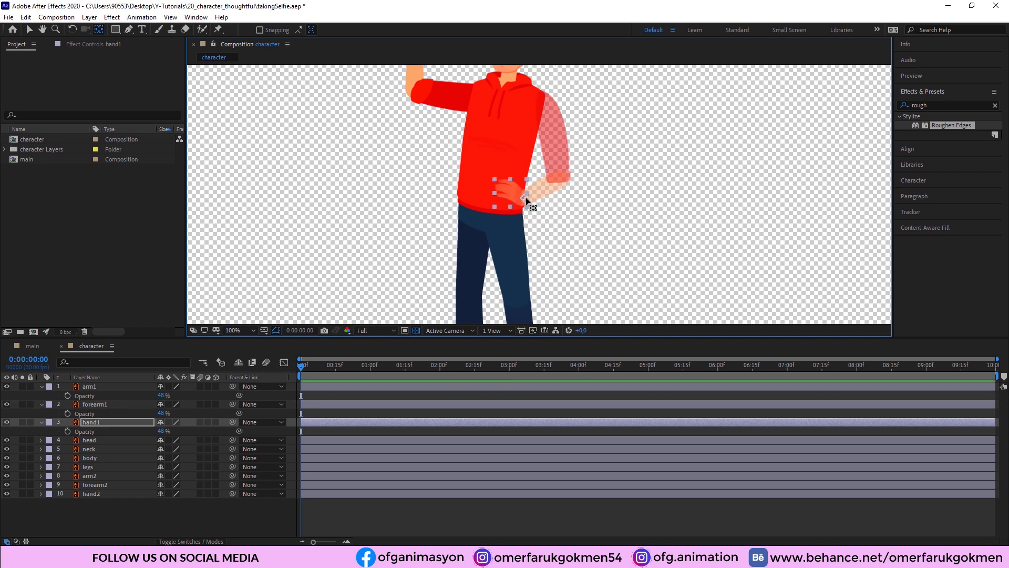
Restore arm1, forearm1 and hand1 to 100% opacity, and parent hand1 to forearm1 and forearm1 to arm1.
shift+click(93, 386)
drag(162, 395, 216, 397)
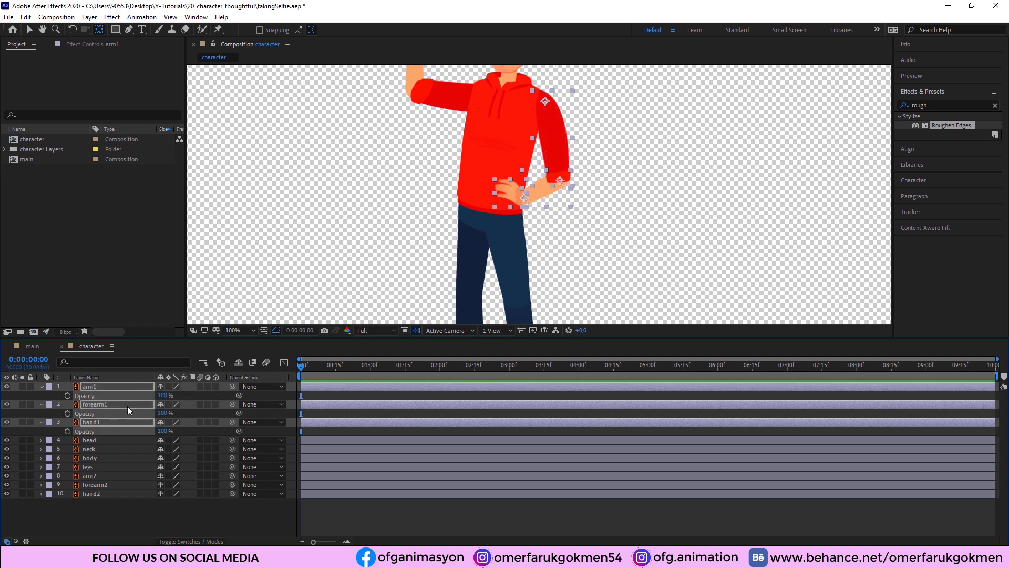
click(112, 421)
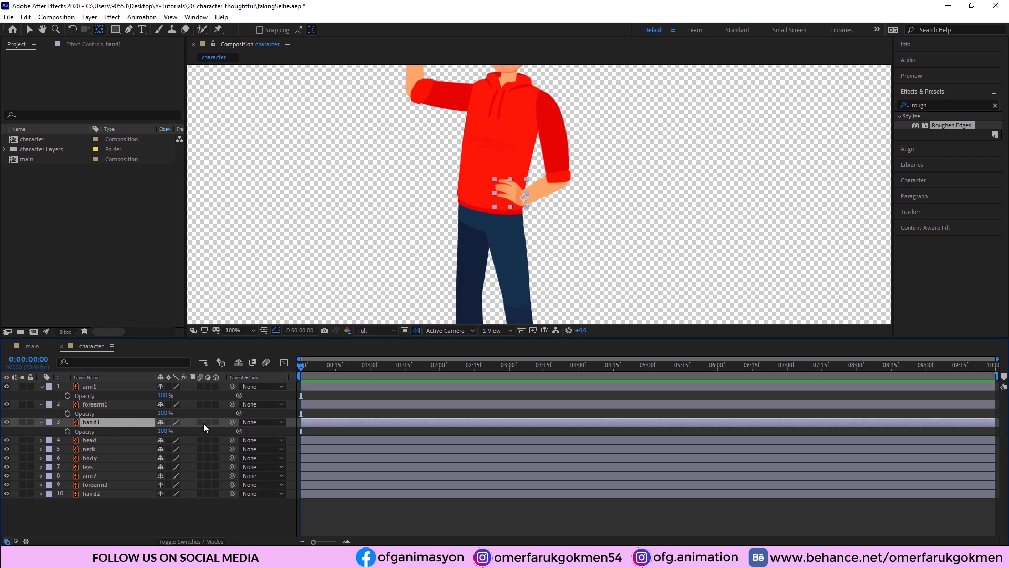
drag(122, 408, 106, 401)
click(194, 404)
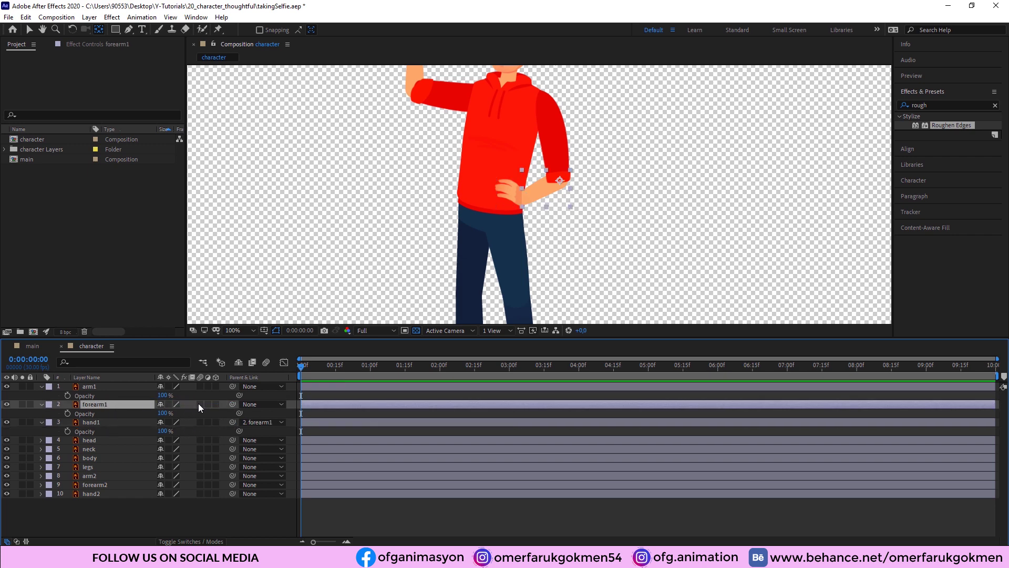
drag(233, 405, 92, 385)
Open the Duik Bassel.2 script and bring up its rigging tools for links and constraints.
click(92, 386)
click(196, 18)
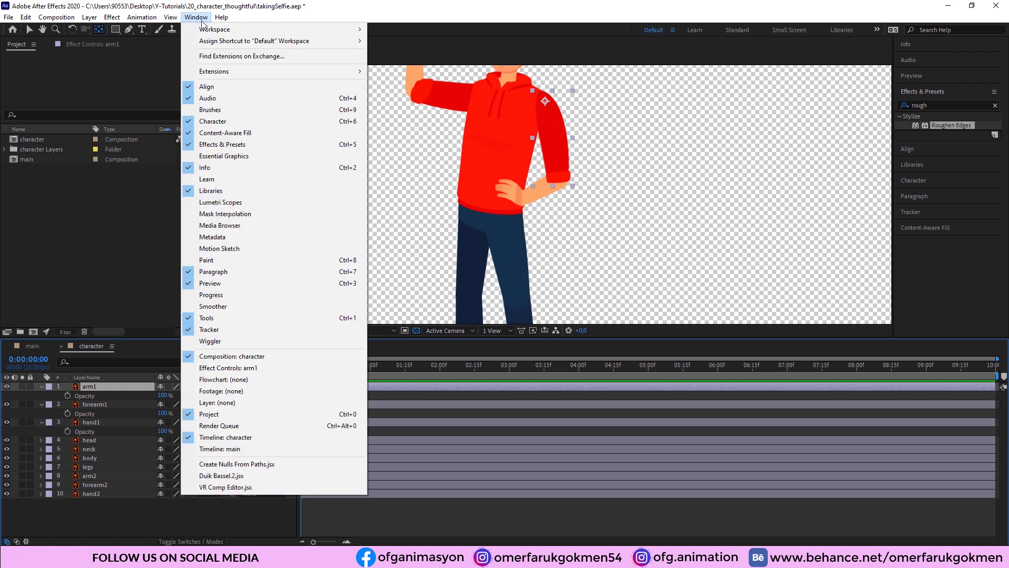
click(218, 476)
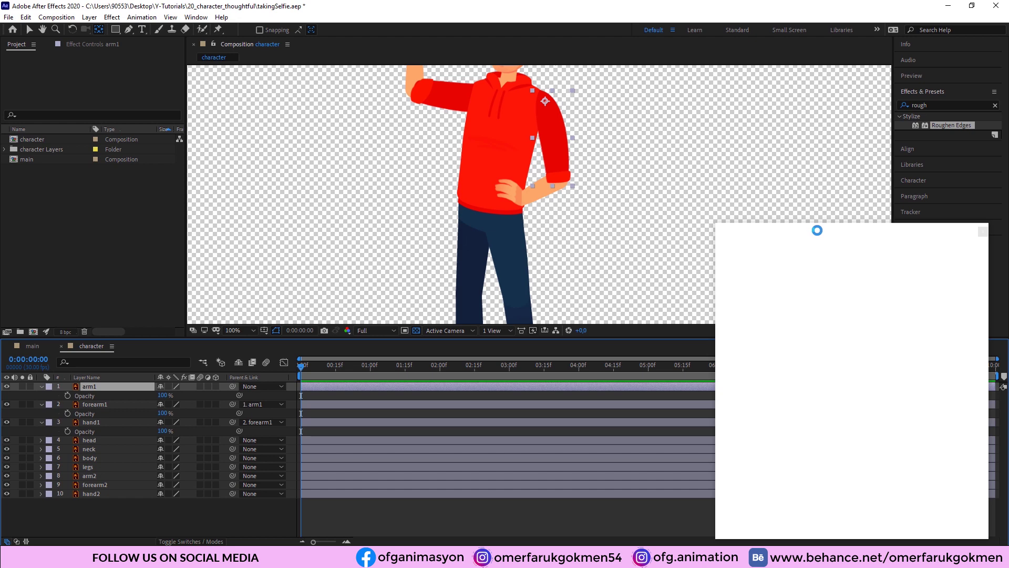
drag(833, 235, 810, 165)
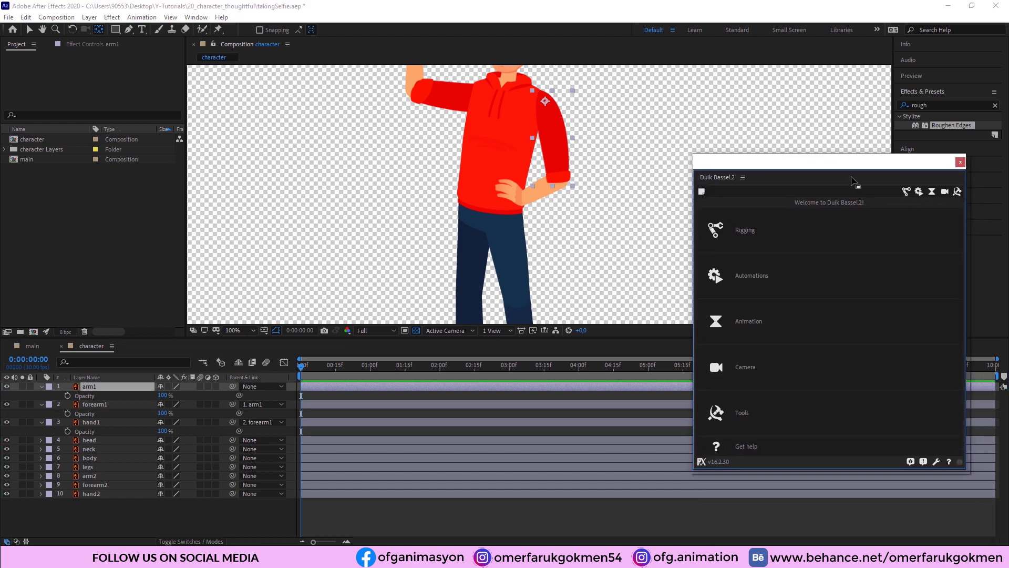
click(906, 191)
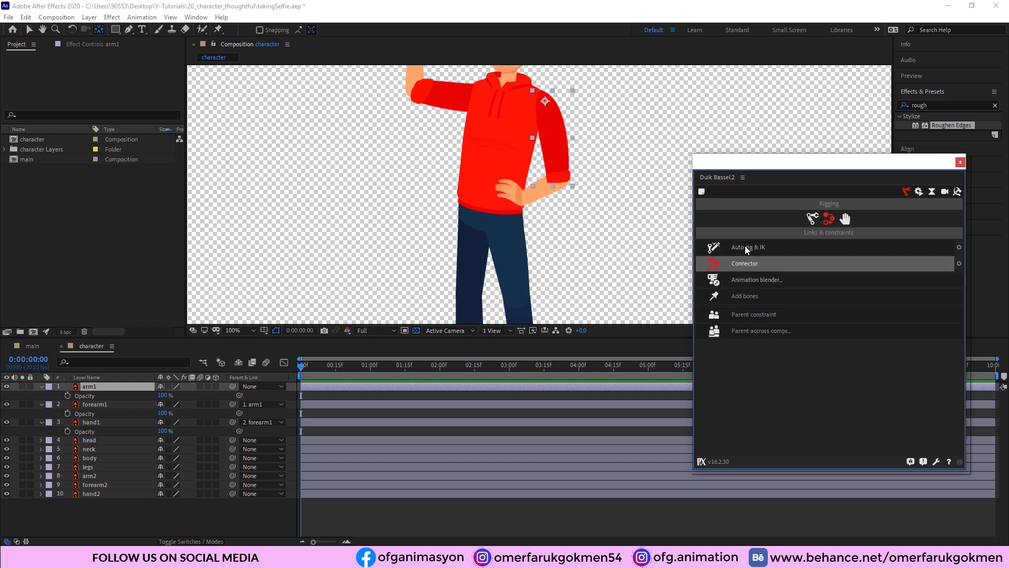
Apply Auto-rig & IK to hand1, forearm1 and arm1, selected in order from the hand up to the arm.
click(98, 422)
shift+click(88, 387)
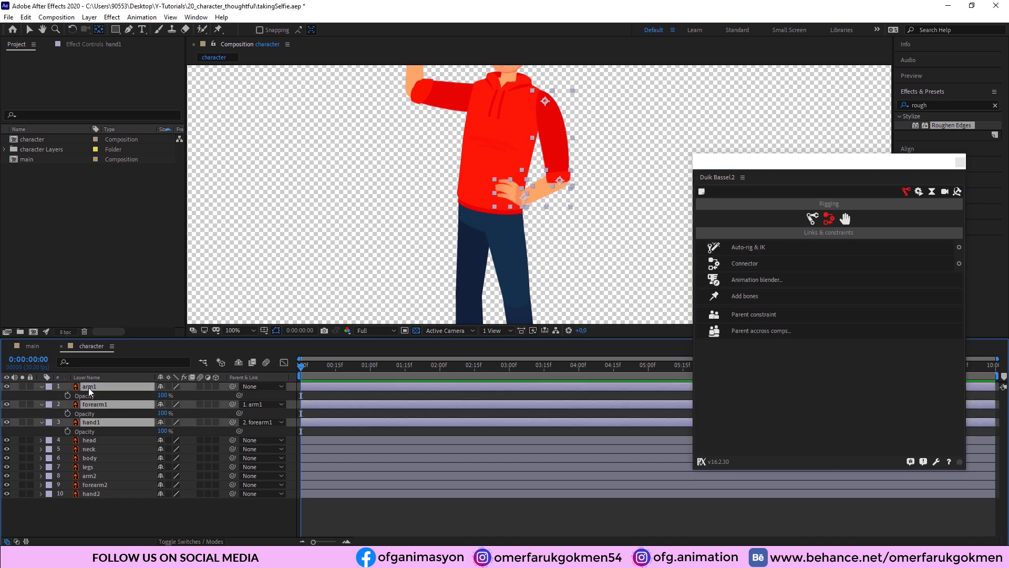
click(100, 421)
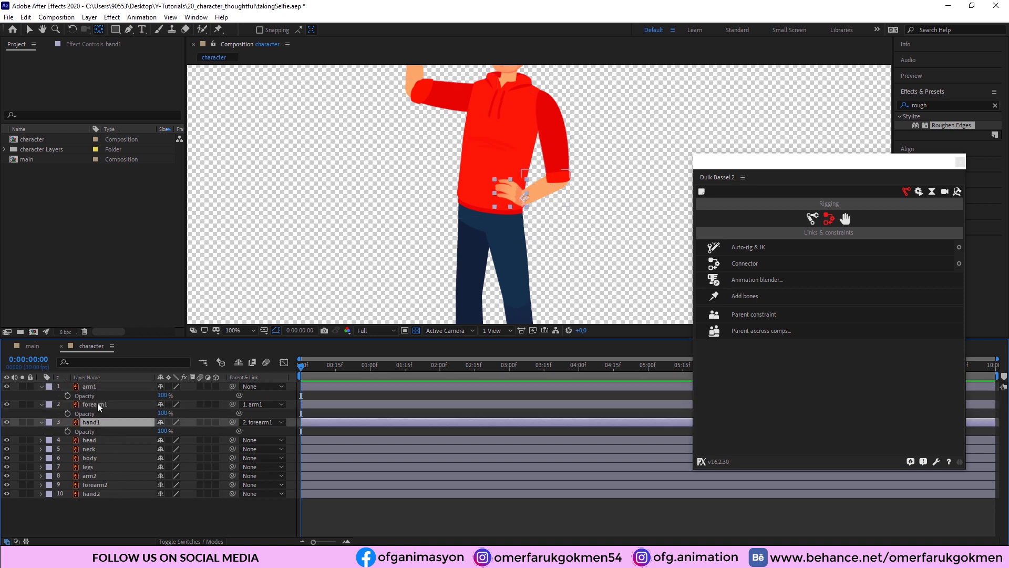
ctrl+click(97, 402)
ctrl+click(98, 386)
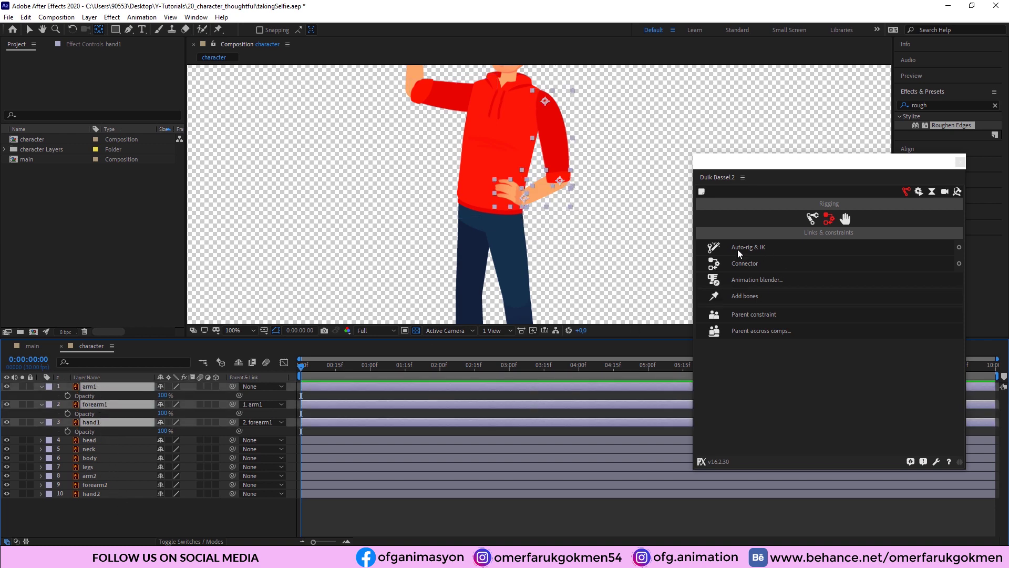
click(760, 251)
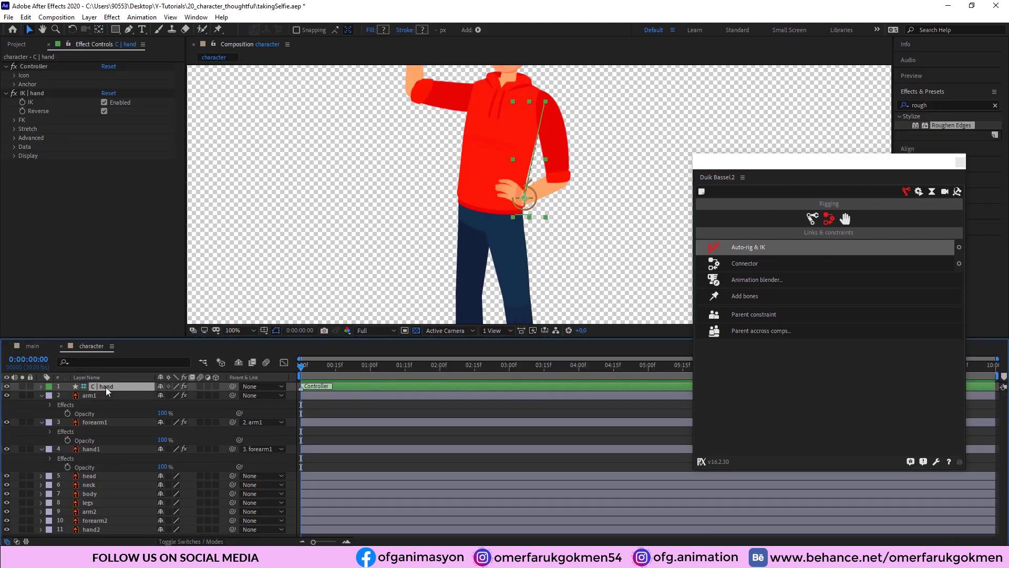
Disable Auto-Stretch in the IK effect of the hand controller and test the controller's movement.
drag(514, 186, 539, 194)
click(15, 130)
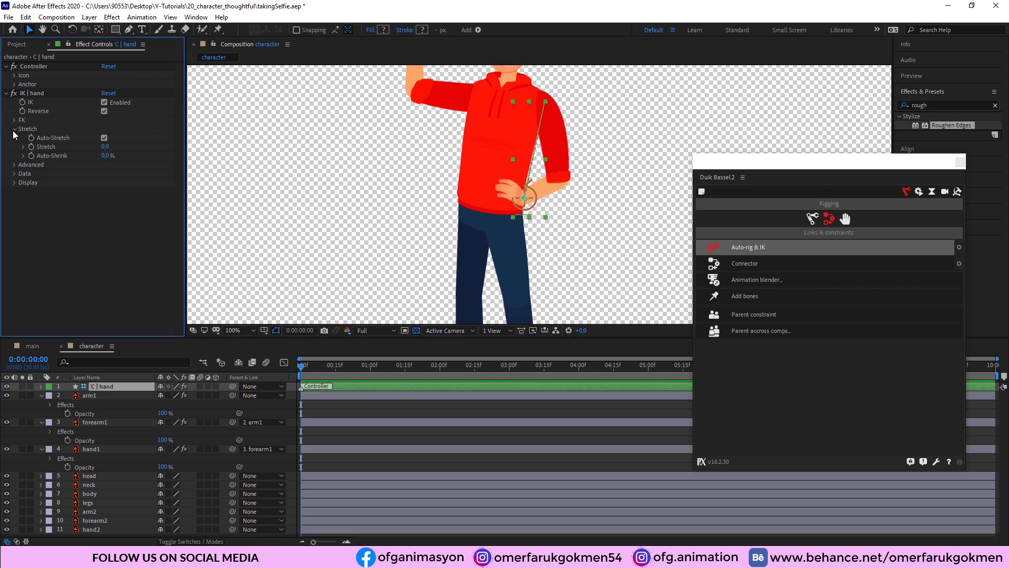
click(104, 138)
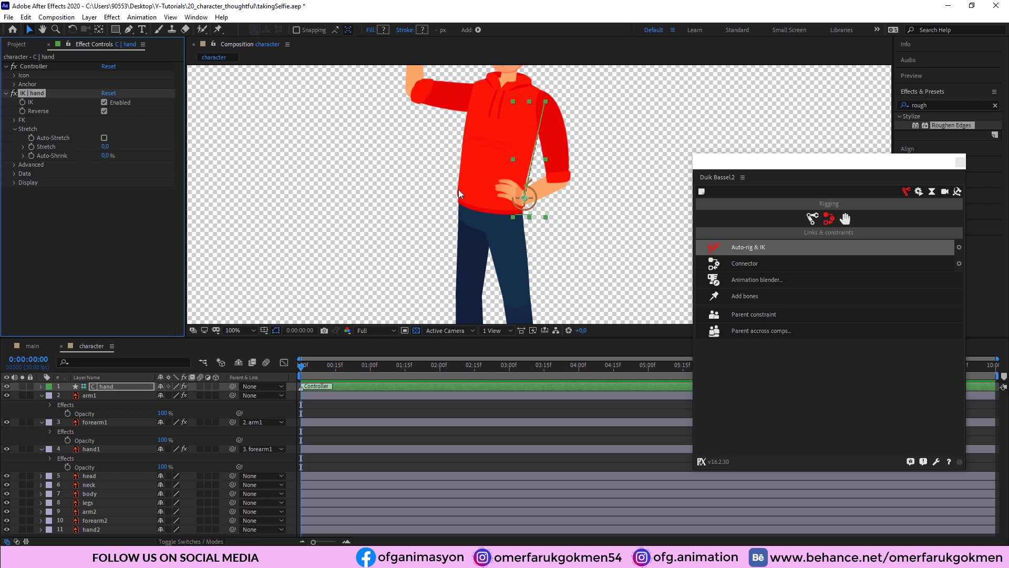
click(509, 199)
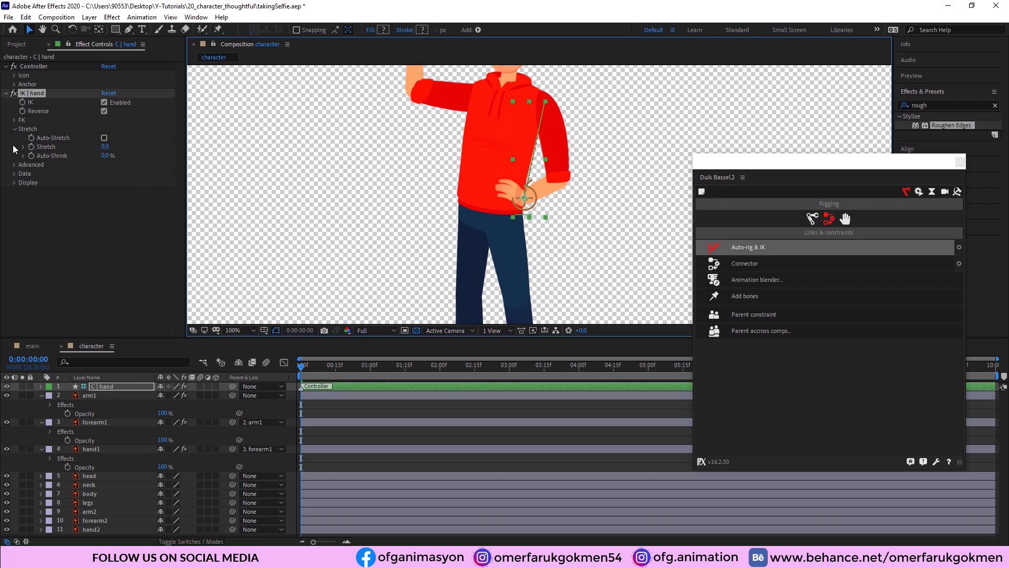
click(14, 129)
click(55, 216)
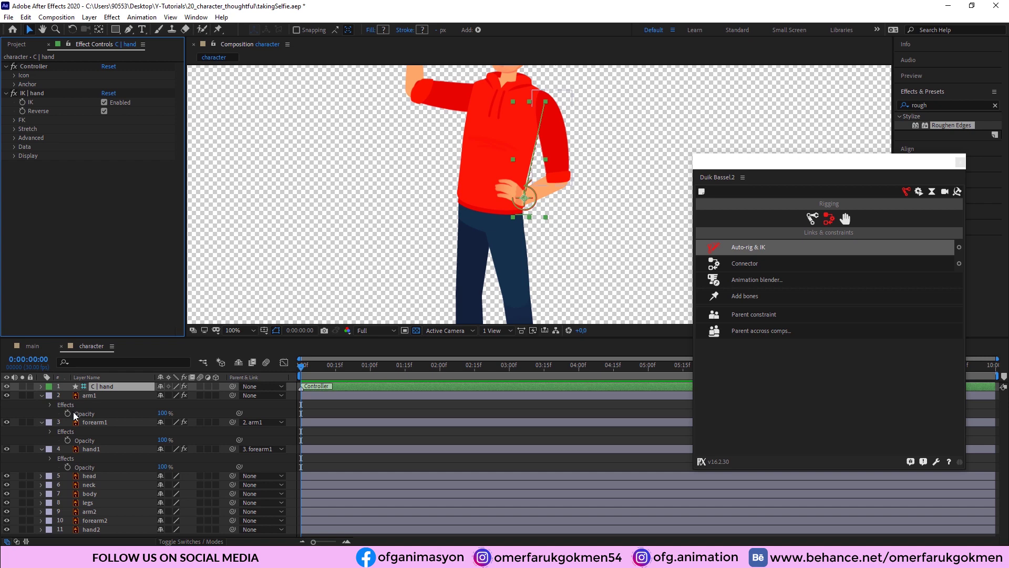
Collapse the expanded properties of the arm1, forearm1 and hand1 layers.
click(41, 396)
click(42, 410)
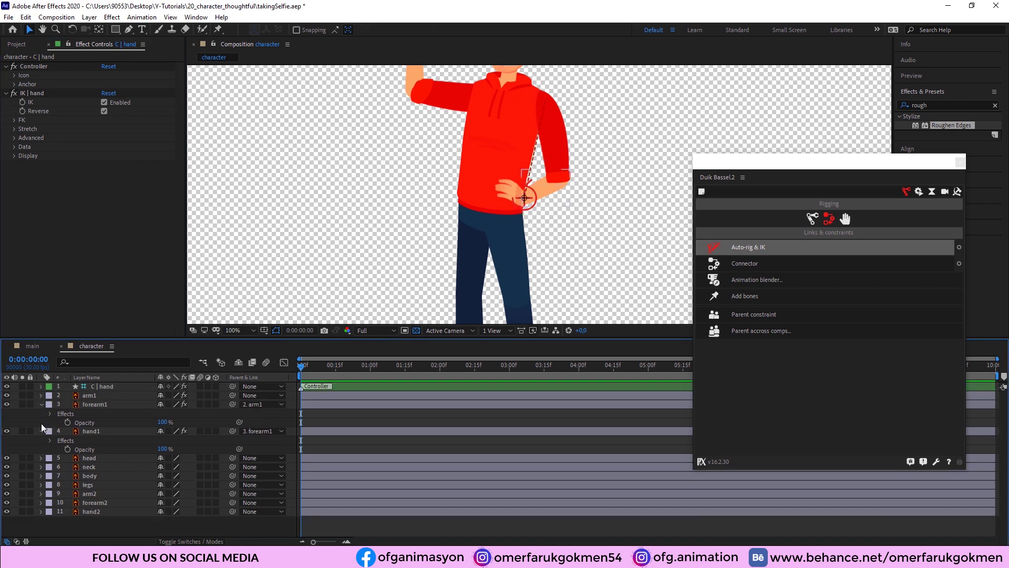
click(41, 404)
click(41, 413)
Set the opacity of the arm2, forearm2 and hand2 layers to 50%.
click(92, 413)
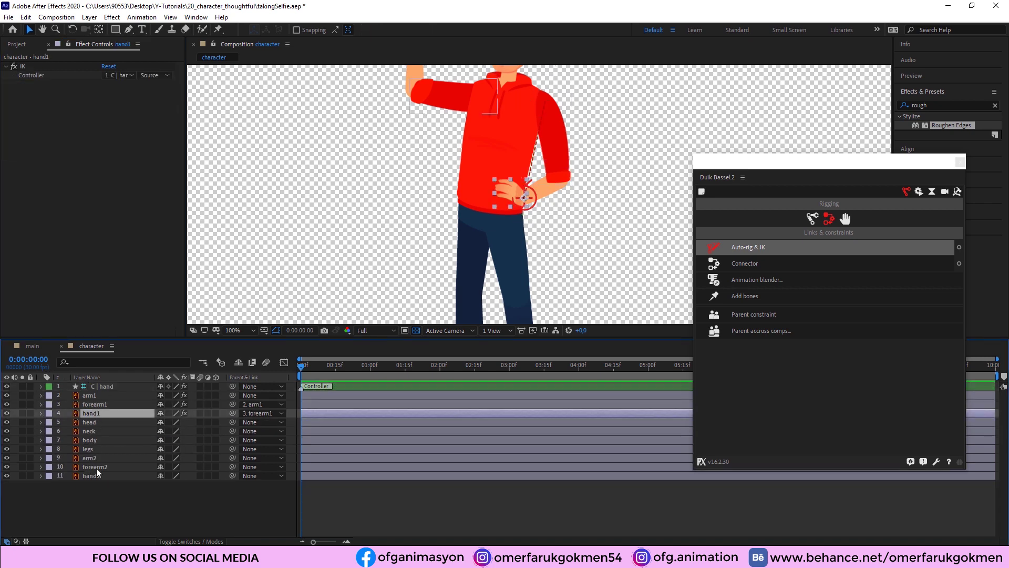
click(94, 459)
click(92, 476)
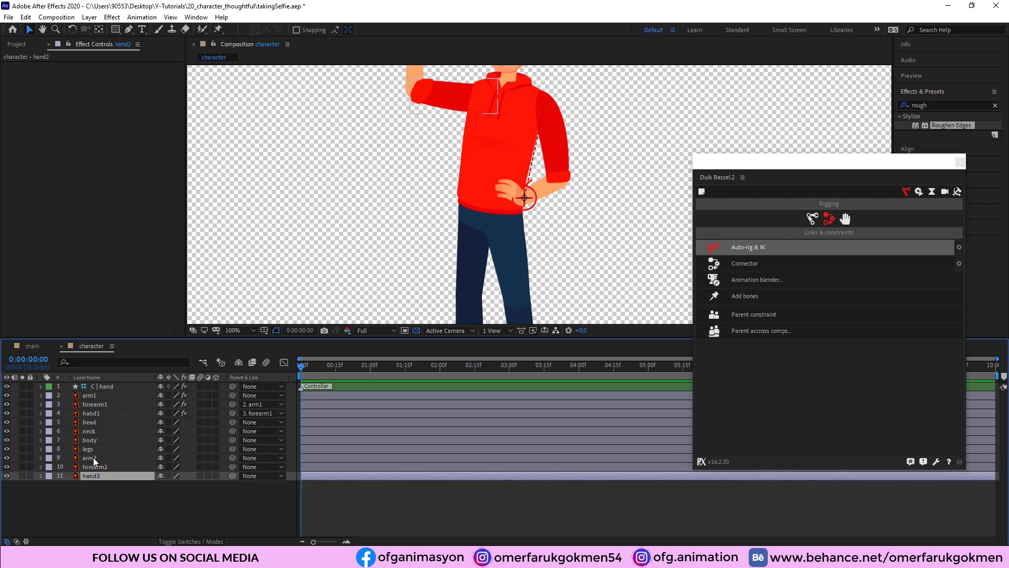
shift+click(93, 458)
key(t)
click(163, 466)
text(50)
key(Return)
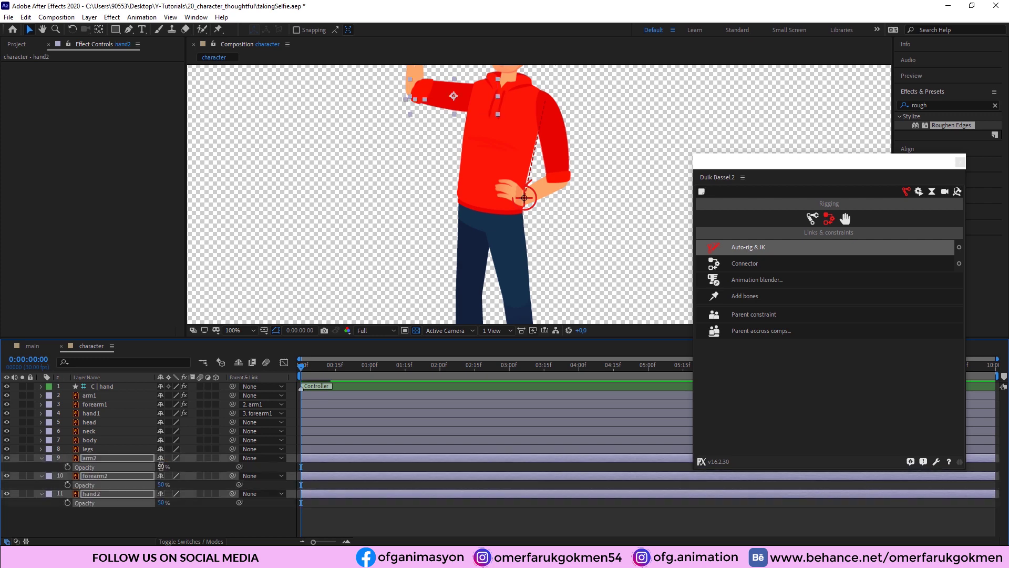
Move the anchor points of the raised arm's layers: arm2 to the shoulder, forearm2 to the elbow and hand2 to the wrist.
key(h)
drag(442, 163, 453, 230)
key(v)
click(187, 515)
click(98, 492)
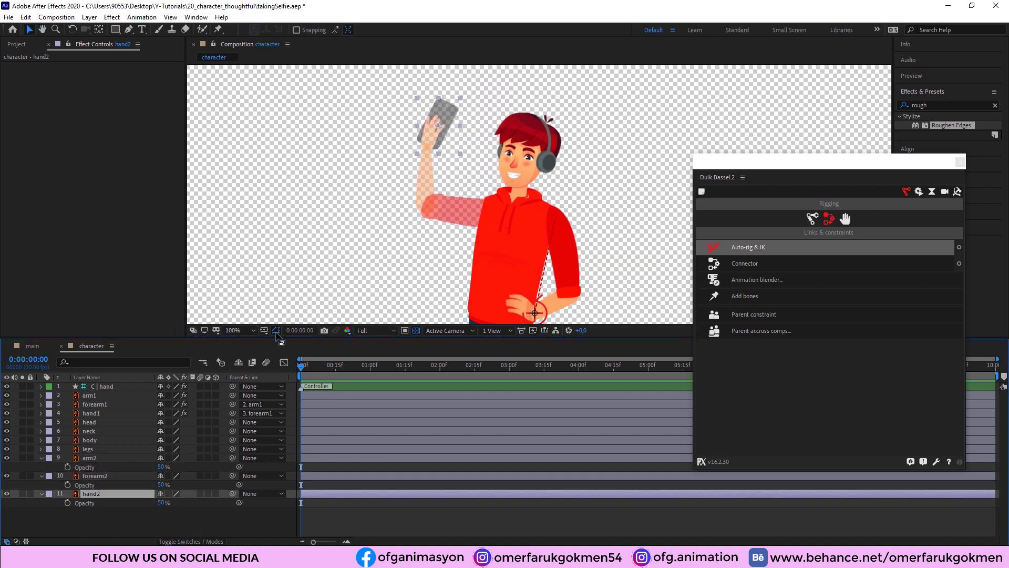
click(96, 458)
click(97, 475)
click(92, 494)
click(93, 458)
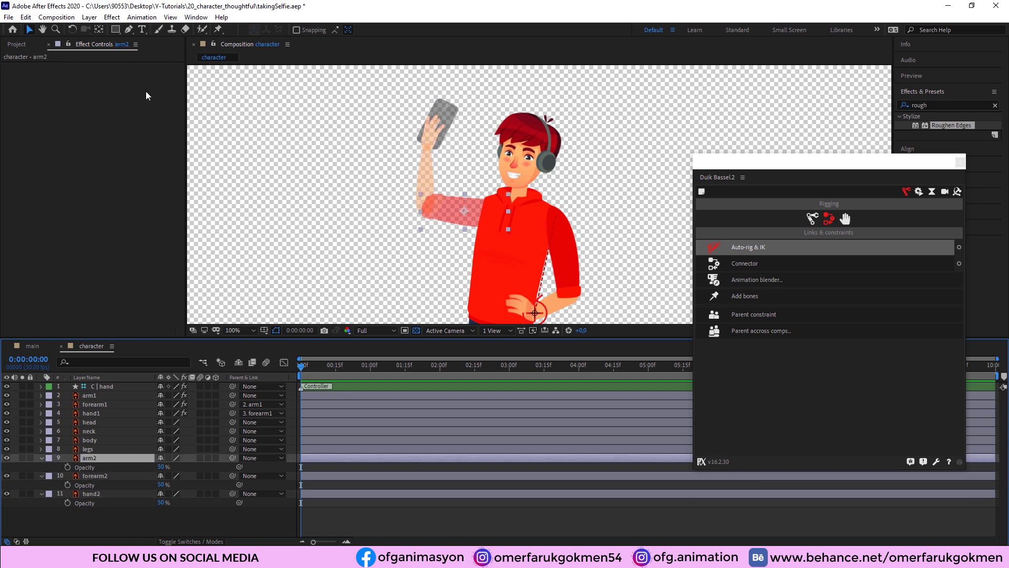
click(99, 29)
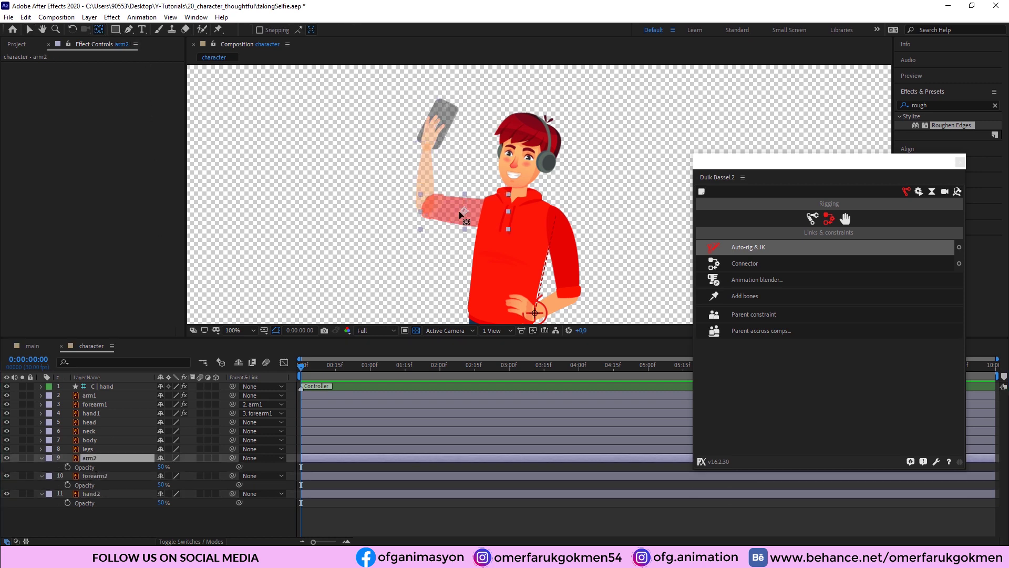
key(ctrl+Down)
key(ctrl+Down)
drag(438, 126, 429, 146)
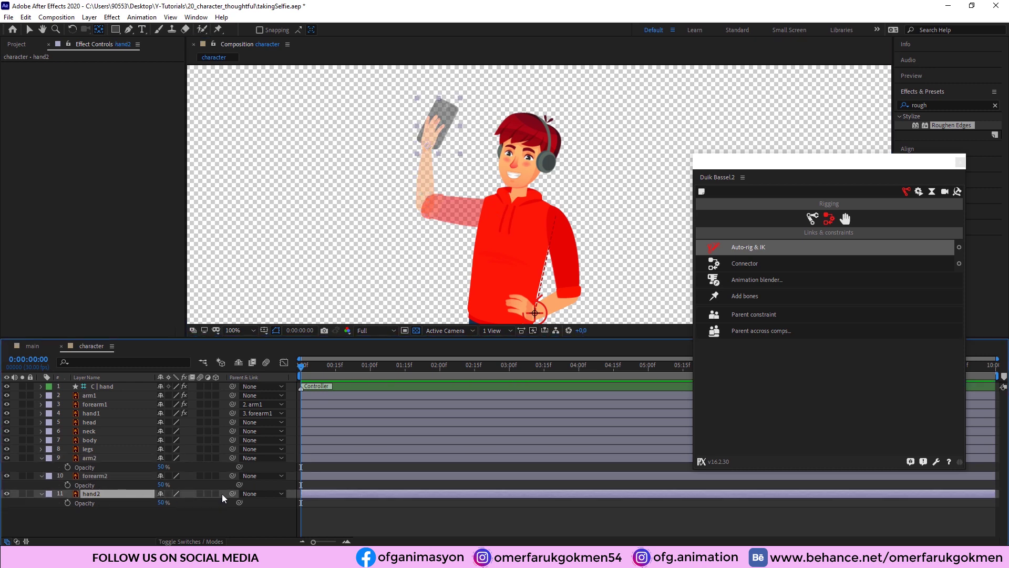
Parent hand2 to forearm2 and forearm2 to arm2.
drag(110, 489, 96, 458)
click(232, 476)
Create an IK controller for the hand2, forearm2 and arm2 layers with Auto-rig & IK and collapse the new controller layer's properties.
click(96, 493)
ctrl+click(95, 476)
ctrl+click(92, 458)
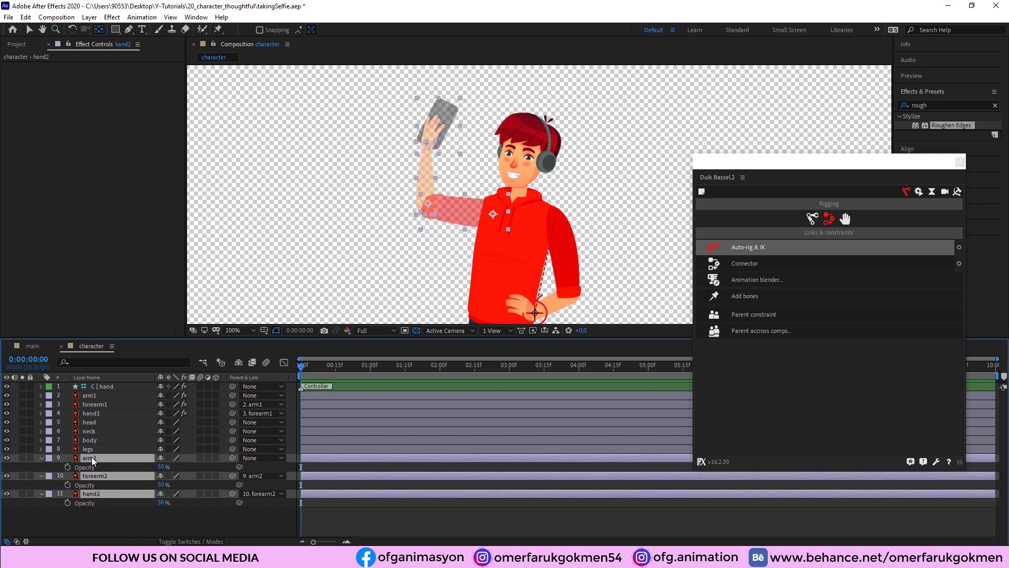
click(749, 249)
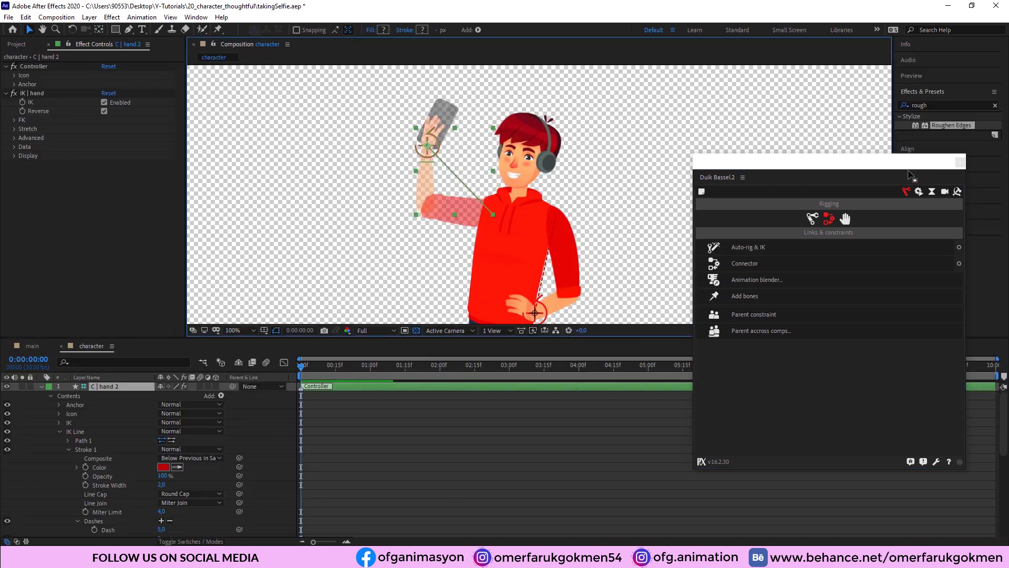
click(40, 387)
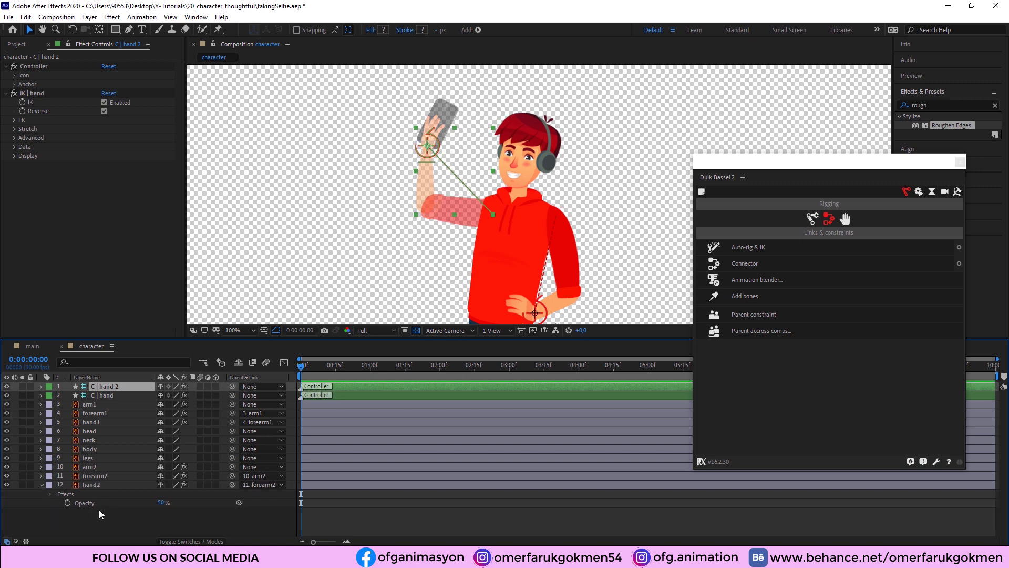
Set the opacity of the arm2, forearm2 and hand2 layers back to 100%.
click(89, 467)
key(shift+/)
shift+click(91, 502)
key(t)
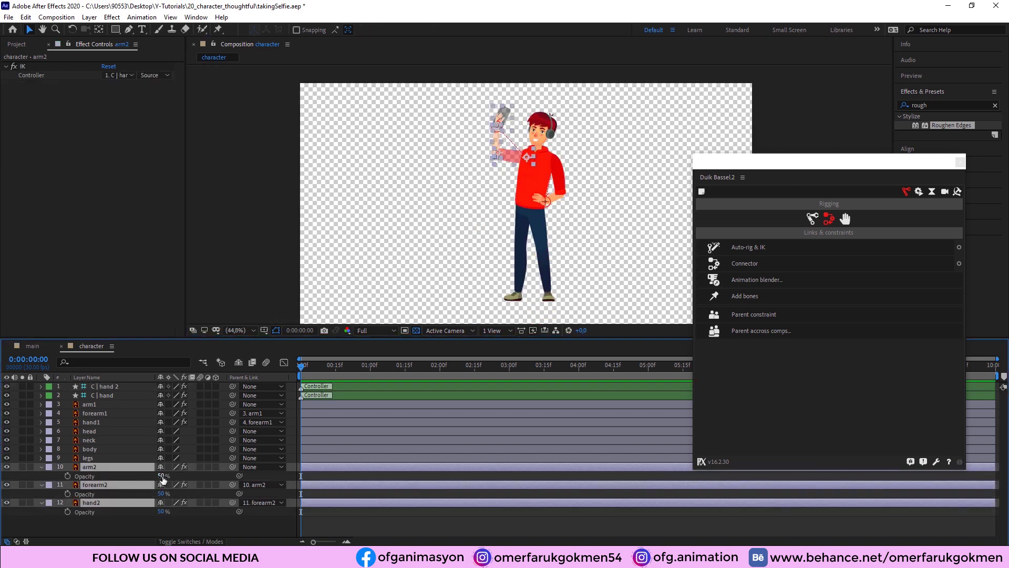
click(162, 476)
text(100)
key(Return)
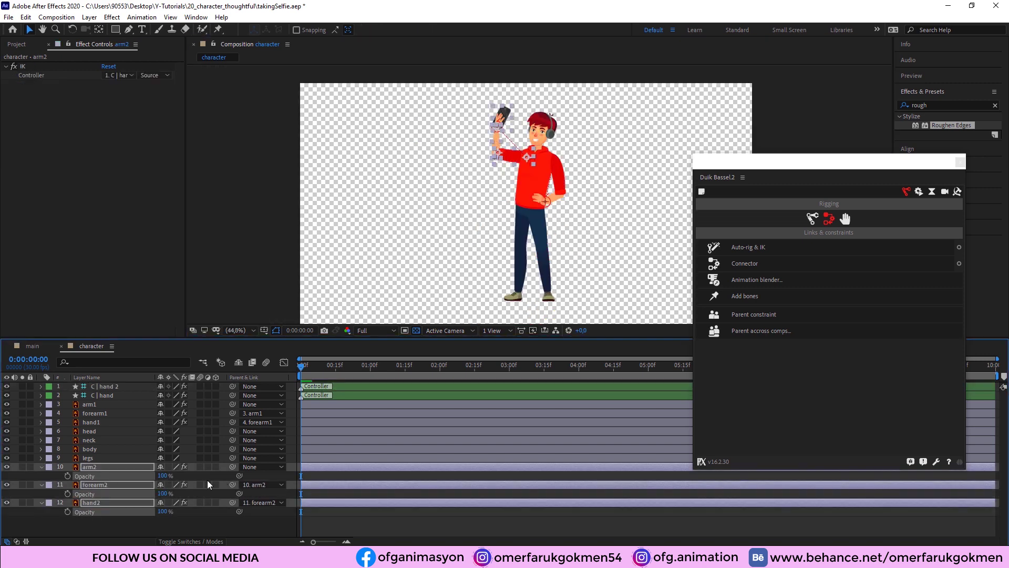
click(207, 480)
Move the head layer's anchor point down to where the head meets the neck.
click(111, 431)
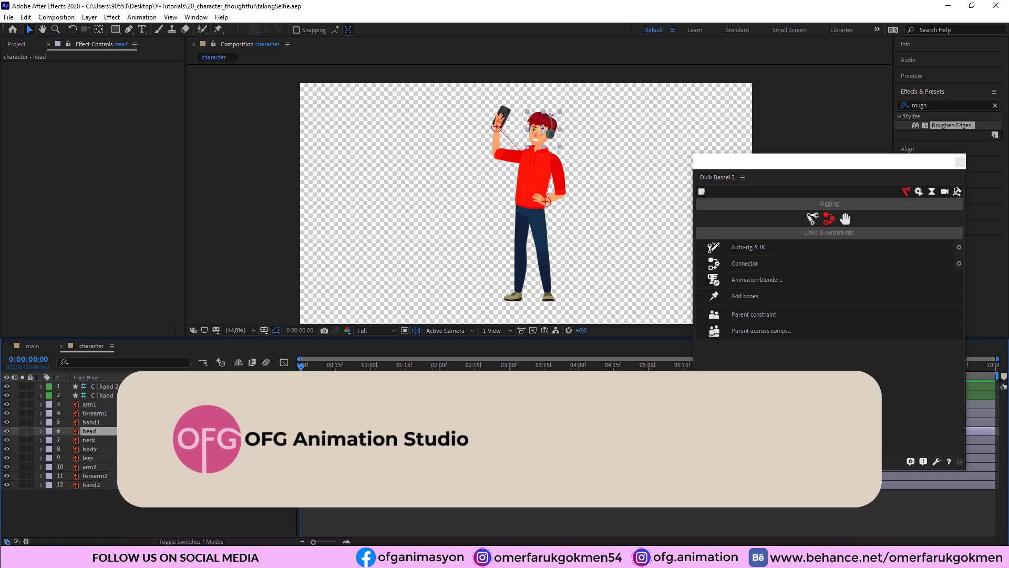
scroll(536, 159, up, 3)
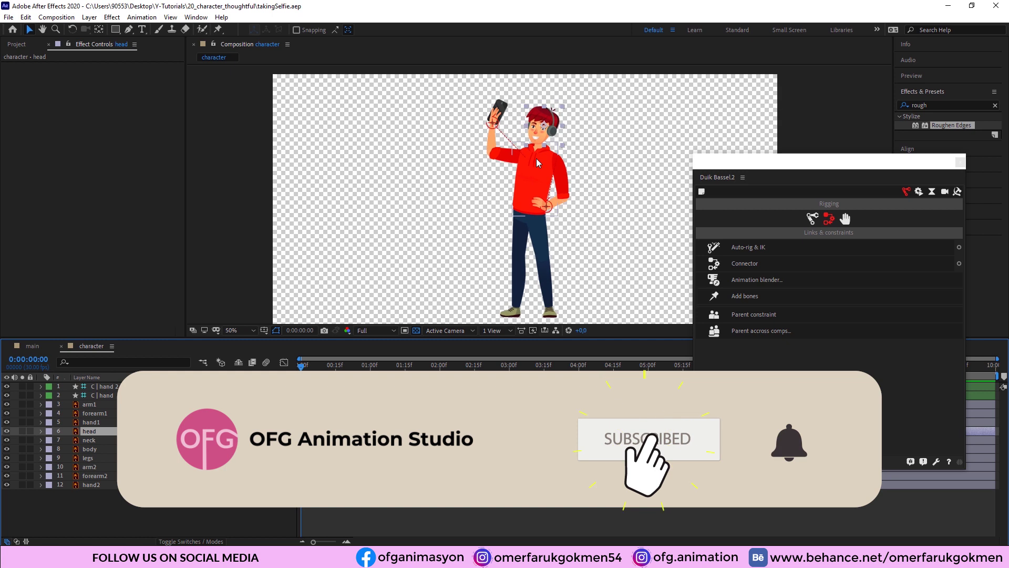
drag(536, 158, 507, 238)
key(y)
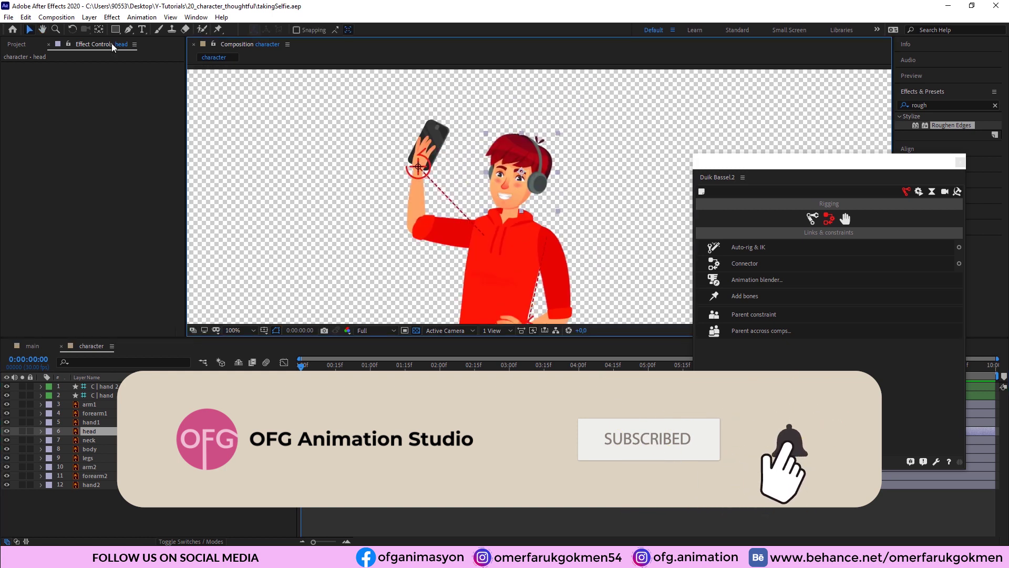
drag(521, 171, 512, 210)
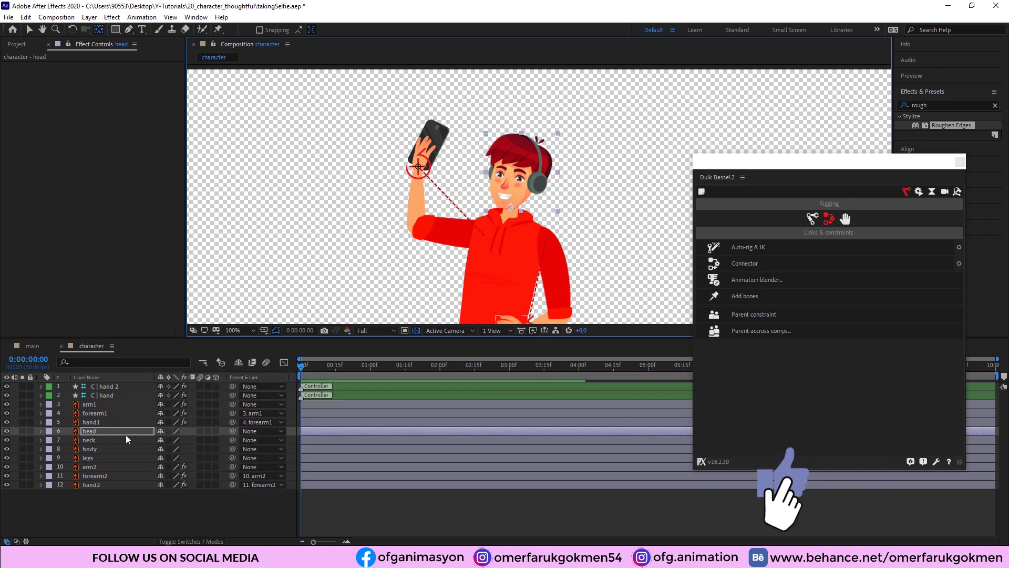
Move the neck layer's anchor point to the base of the neck and the body layer's anchor point to the waist.
click(89, 441)
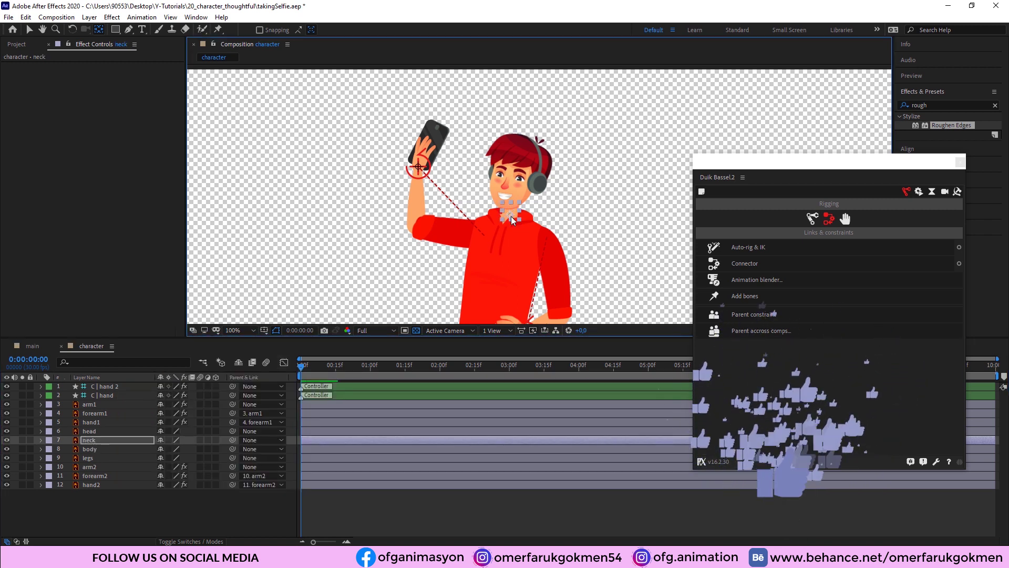
drag(524, 271, 503, 184)
key(v)
click(494, 159)
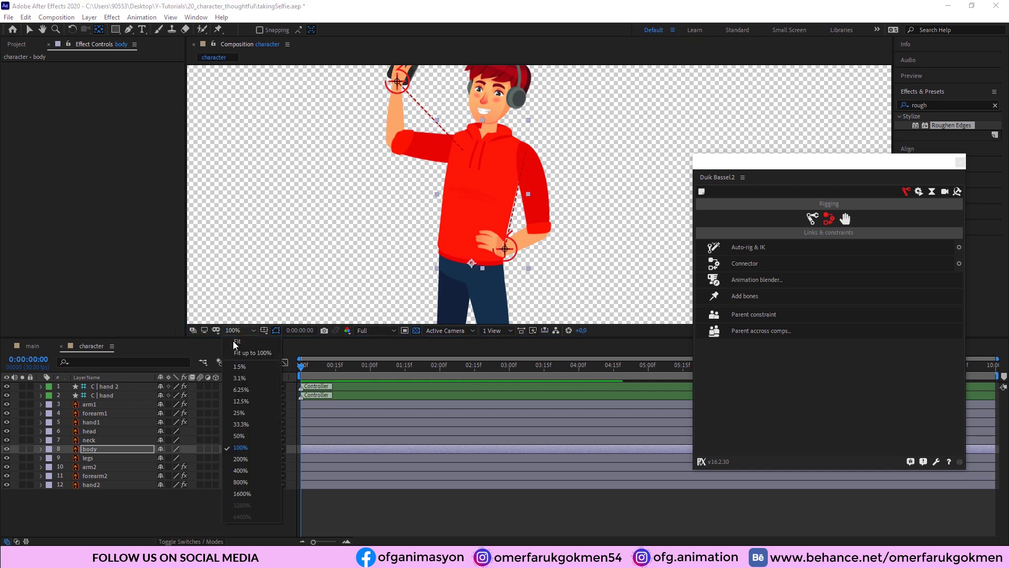
key(shift+slash)
click(523, 179)
click(531, 163)
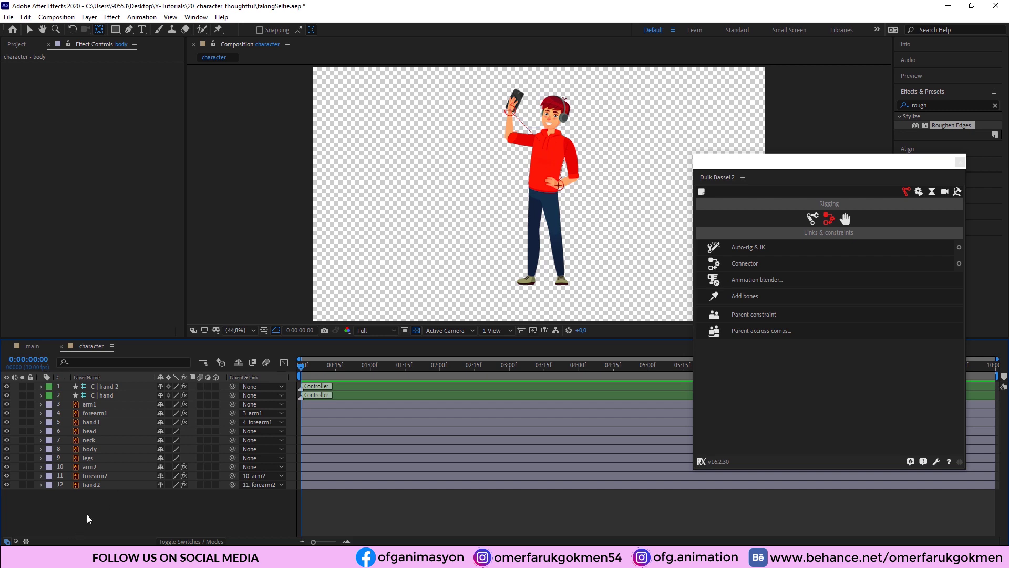
Add position keyframes at the first frame to C | hand 2, C | hand, head, neck and body.
click(110, 386)
click(109, 394)
click(111, 386)
shift+click(108, 394)
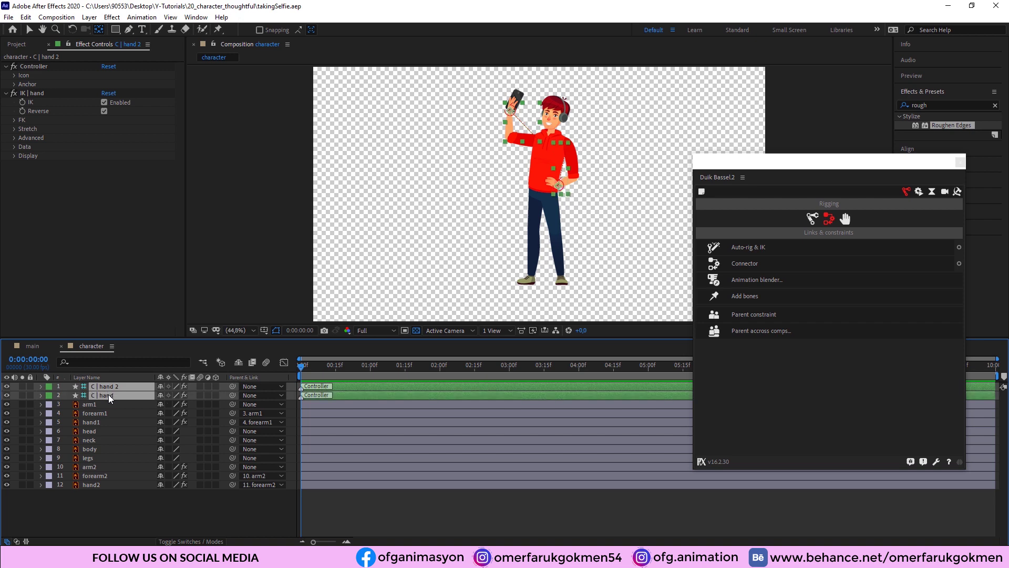
ctrl+click(94, 430)
ctrl+click(95, 440)
ctrl+click(93, 448)
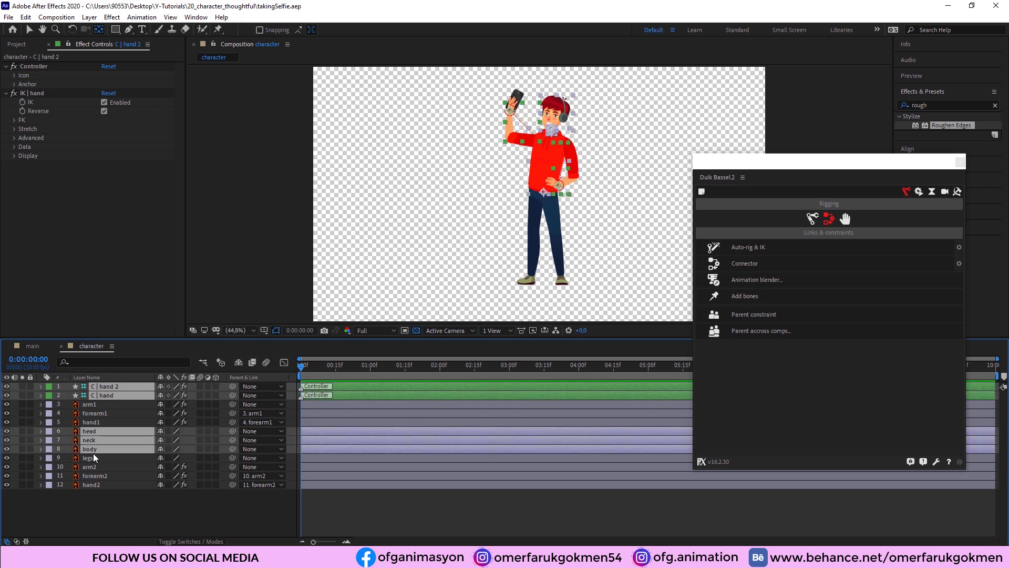
key(p)
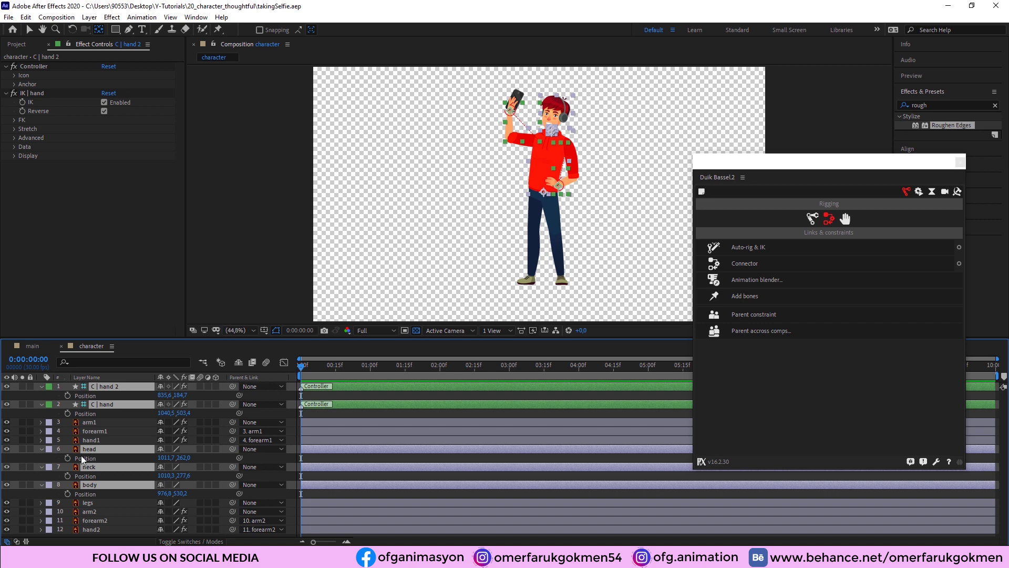
click(69, 458)
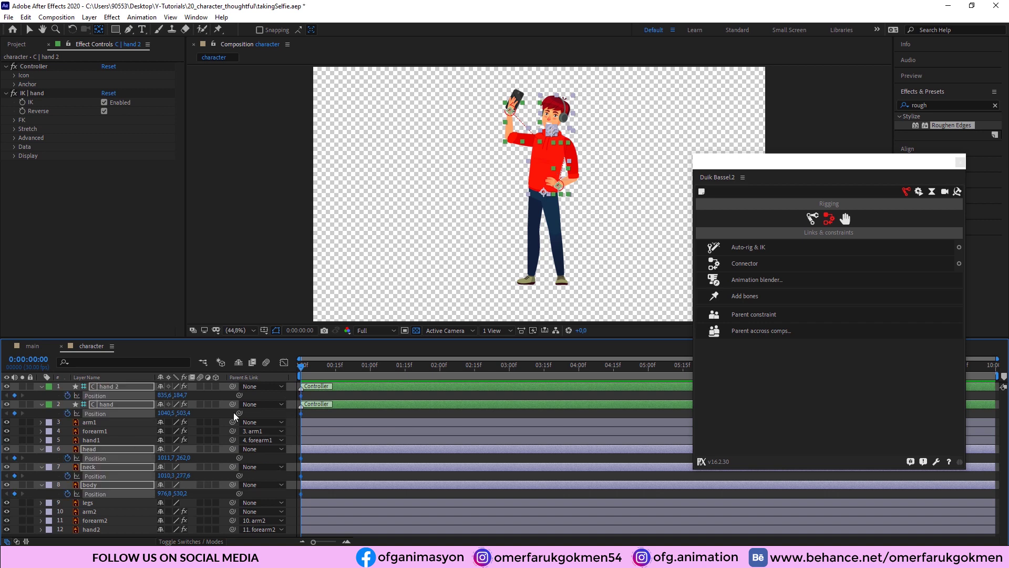
click(212, 416)
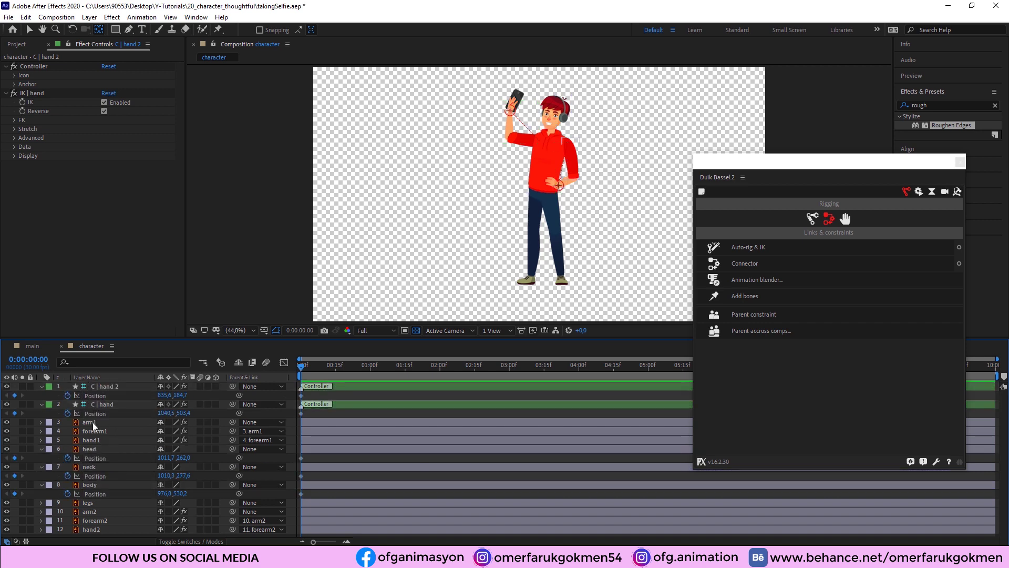
Mark the arm, forearm and hand layers of both arms as shy and hide them from the timeline.
click(93, 422)
shift+click(91, 440)
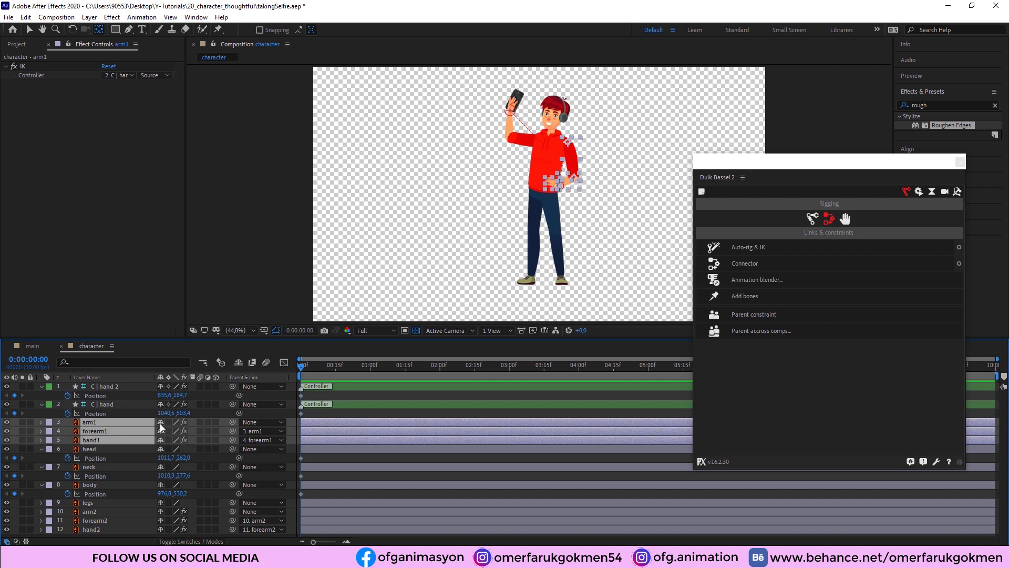
click(92, 513)
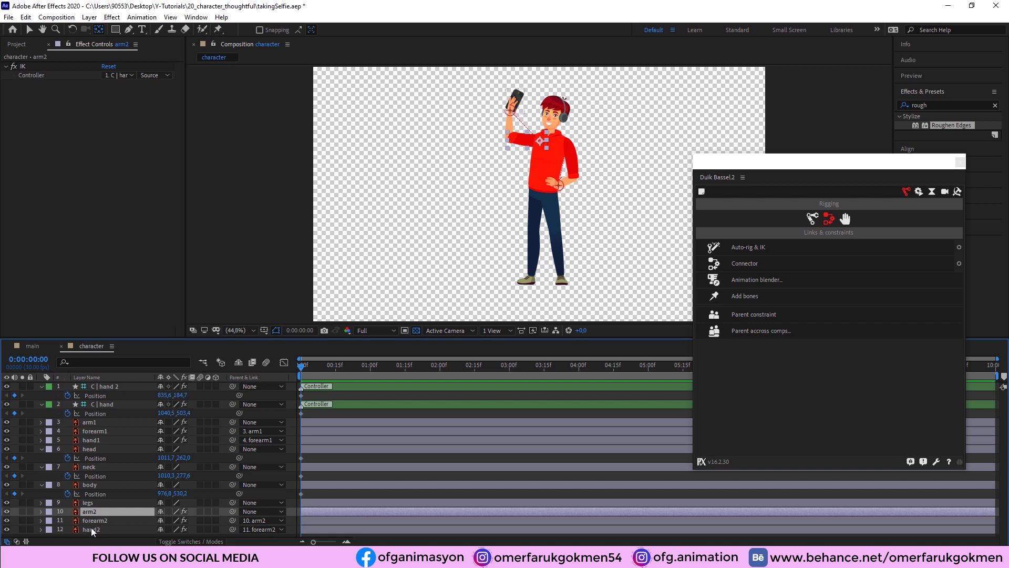
shift+click(90, 528)
ctrl+click(97, 440)
ctrl+click(98, 431)
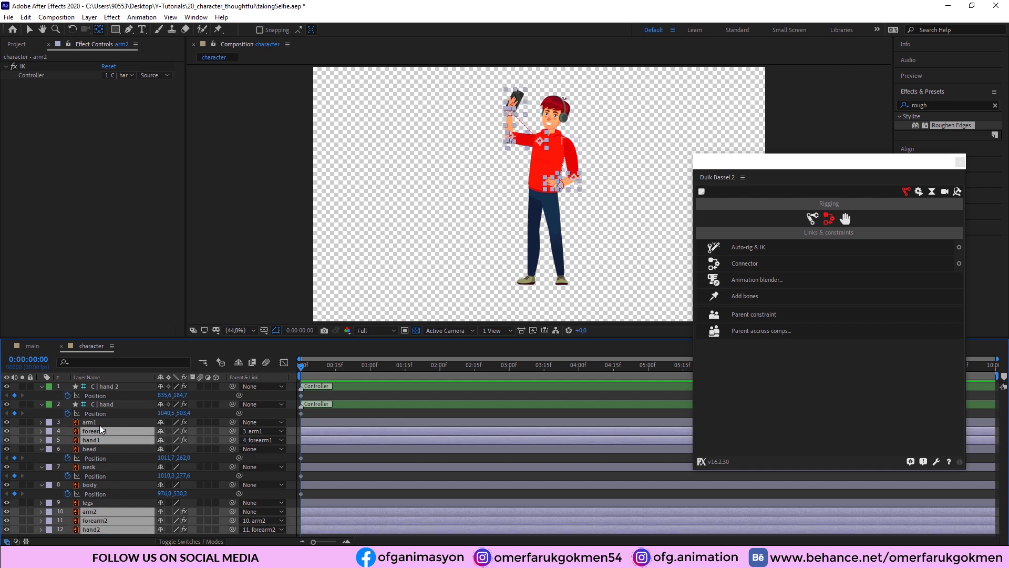
ctrl+click(99, 423)
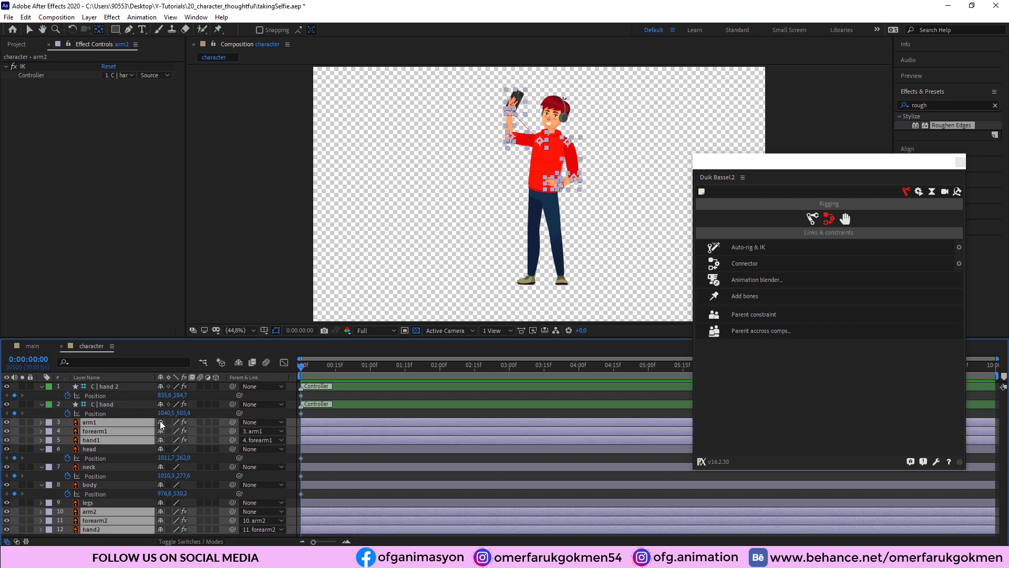
click(238, 363)
click(119, 507)
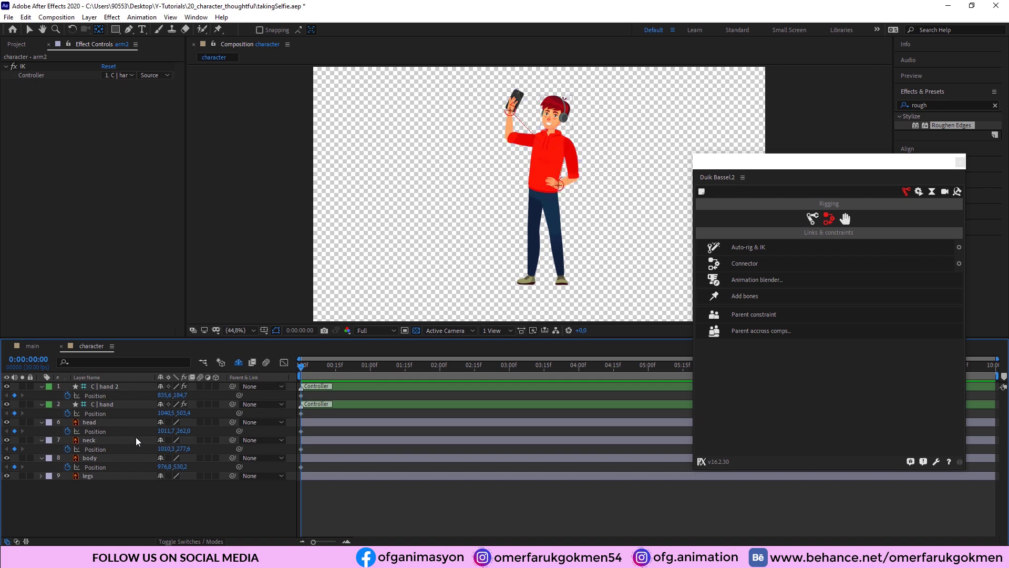
At the first frame, lower the raised hand by moving the C | hand 2 controller to about 792.6, 257.7.
drag(301, 366, 292, 375)
click(118, 389)
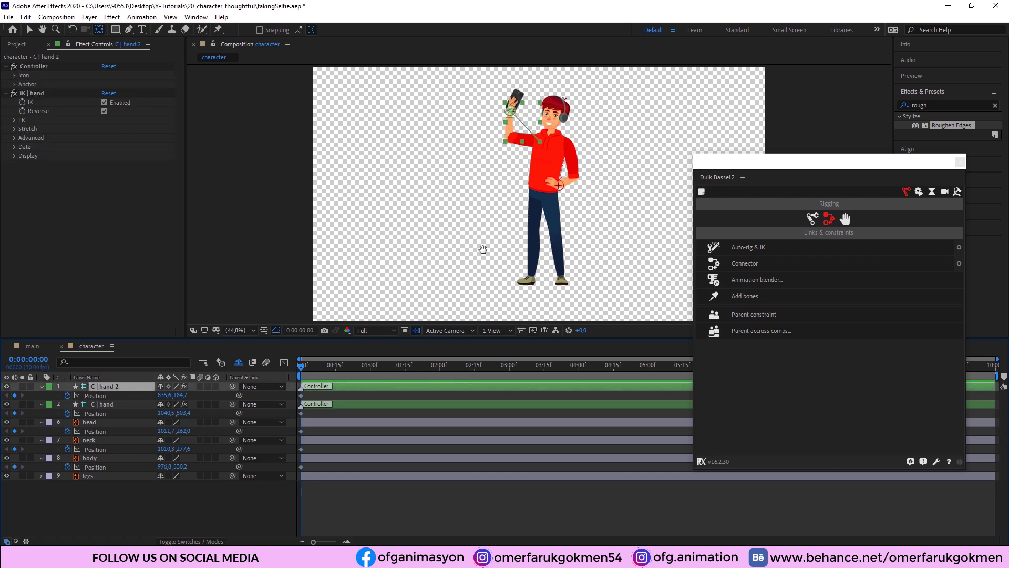
scroll(525, 198, up, 3)
scroll(526, 198, up, 2)
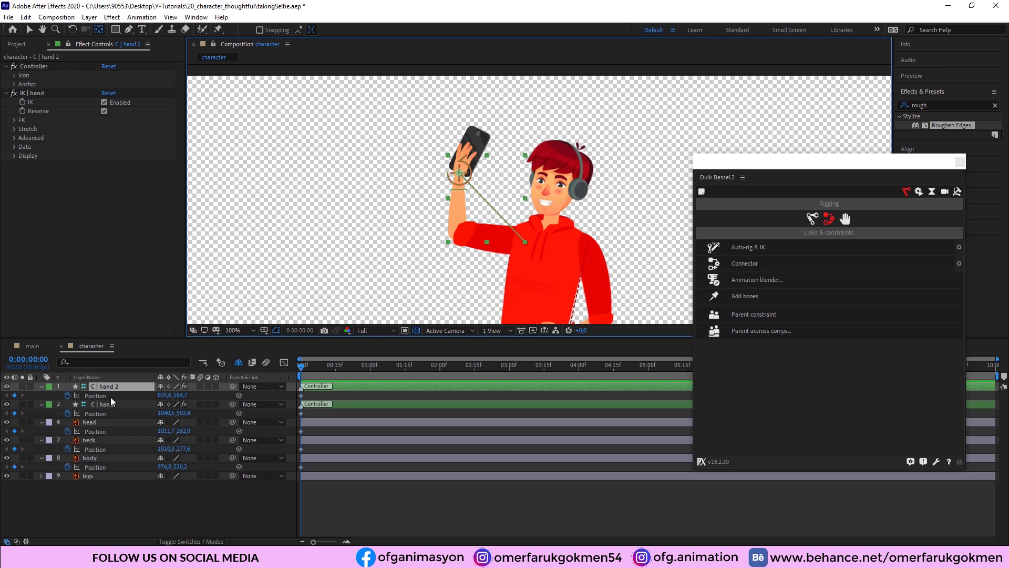
click(29, 30)
drag(460, 173, 438, 214)
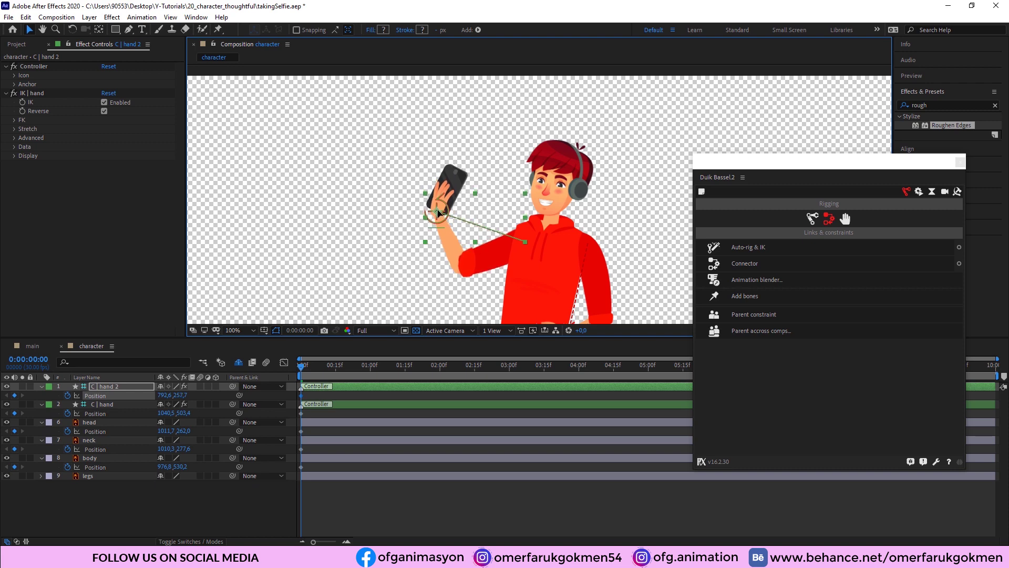
Add a rotation keyframe to C | hand 2 at the first frame and set its rotation to -38°.
click(96, 388)
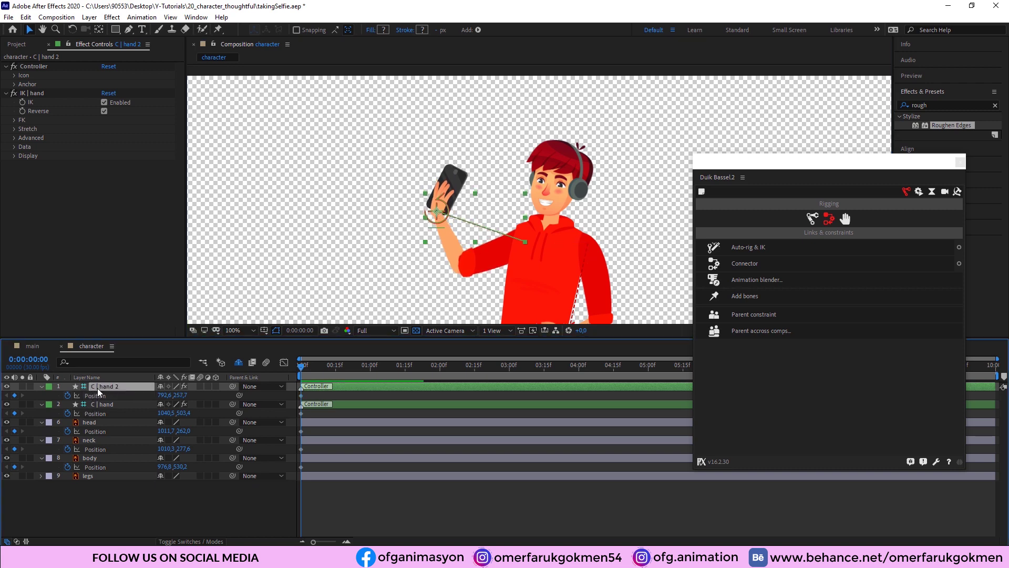
key(shift+r)
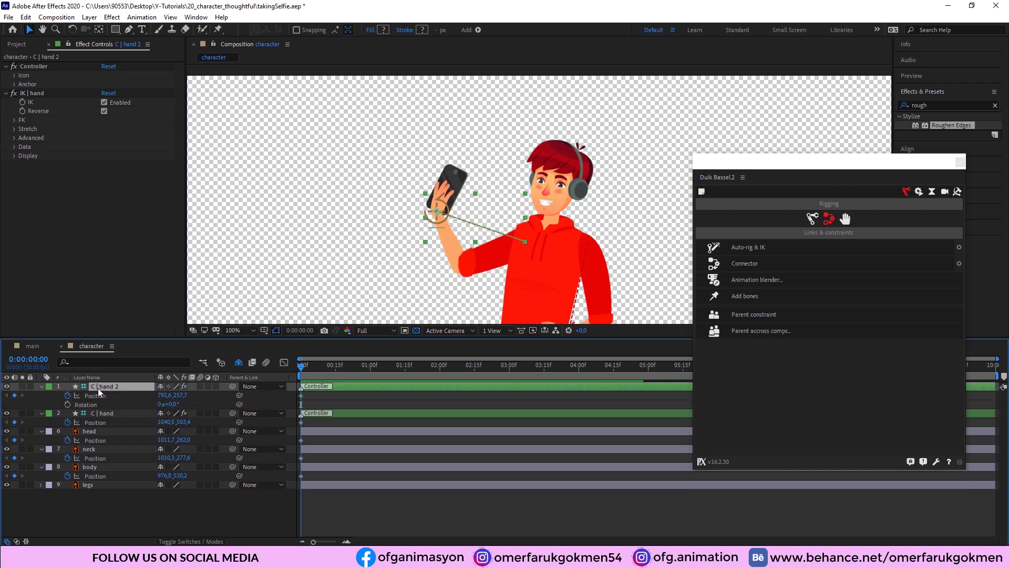
click(68, 403)
drag(171, 404, 151, 404)
At frame 10, raise the C | hand 2 controller to about 847.6, 145.7 and set its rotation to -7°.
drag(316, 365, 324, 364)
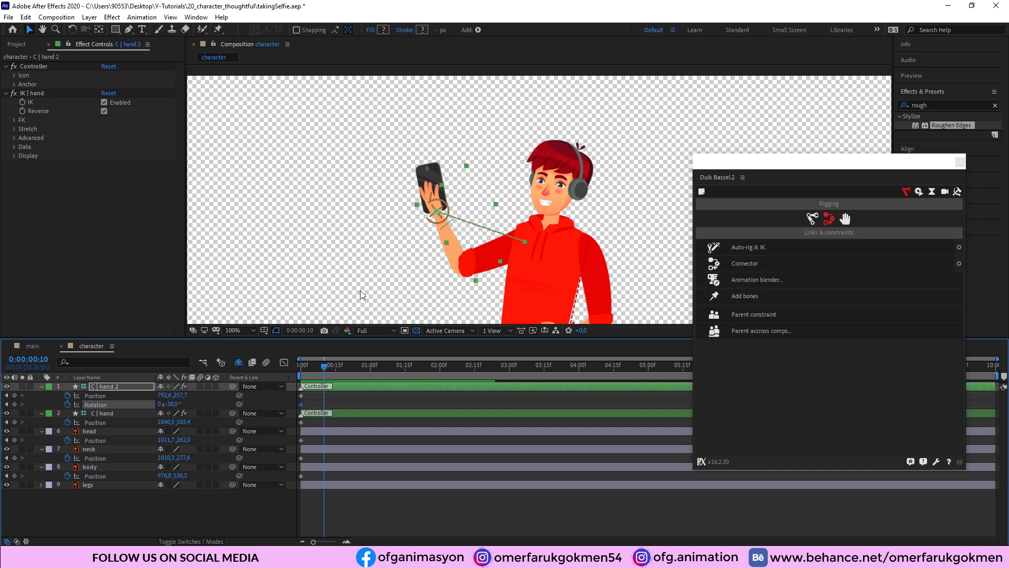
drag(442, 209, 467, 147)
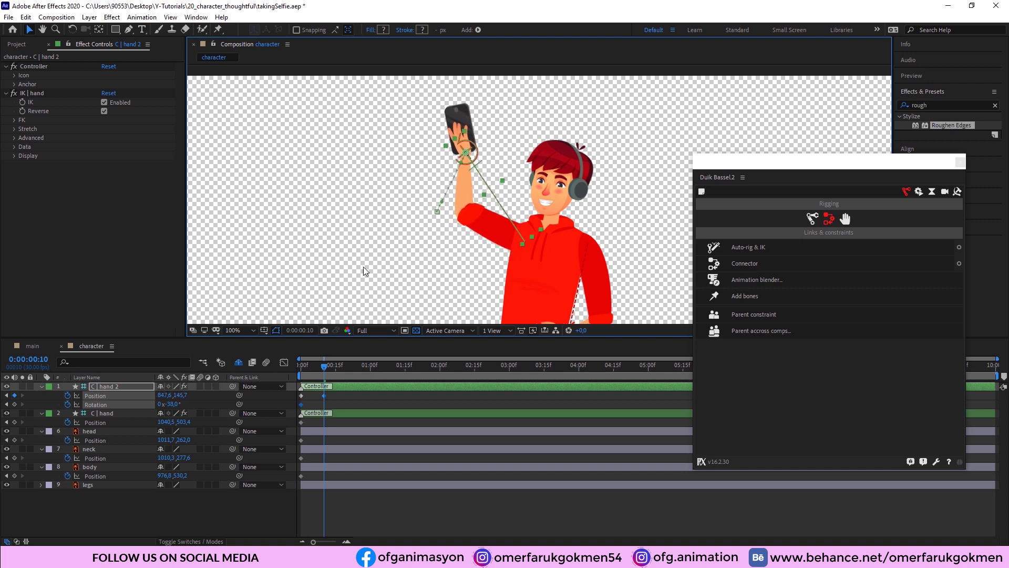
drag(171, 403, 193, 403)
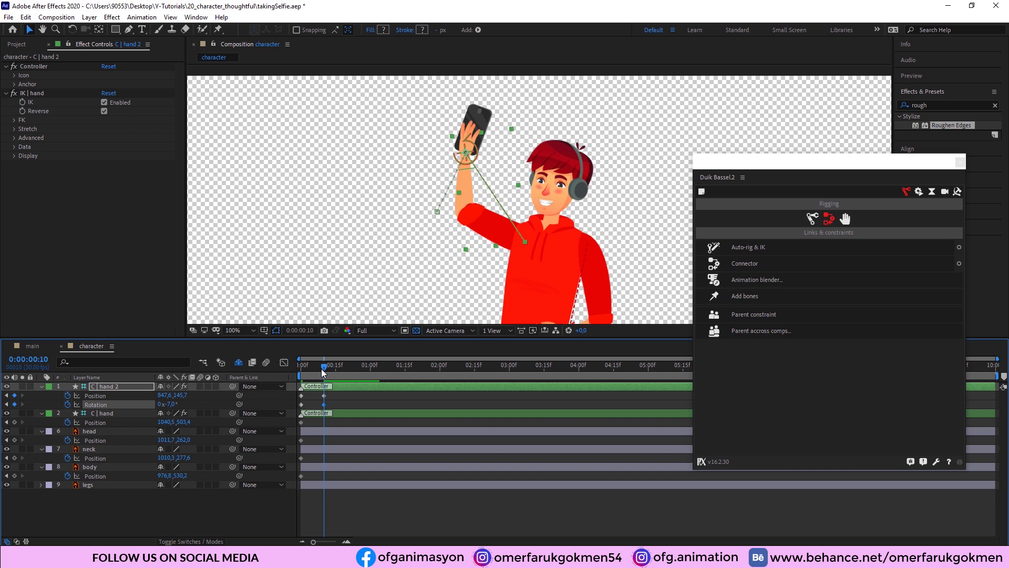
Return to the first frame and add a rotation keyframe to the C | hand controller.
drag(324, 368, 300, 367)
drag(528, 271, 450, 213)
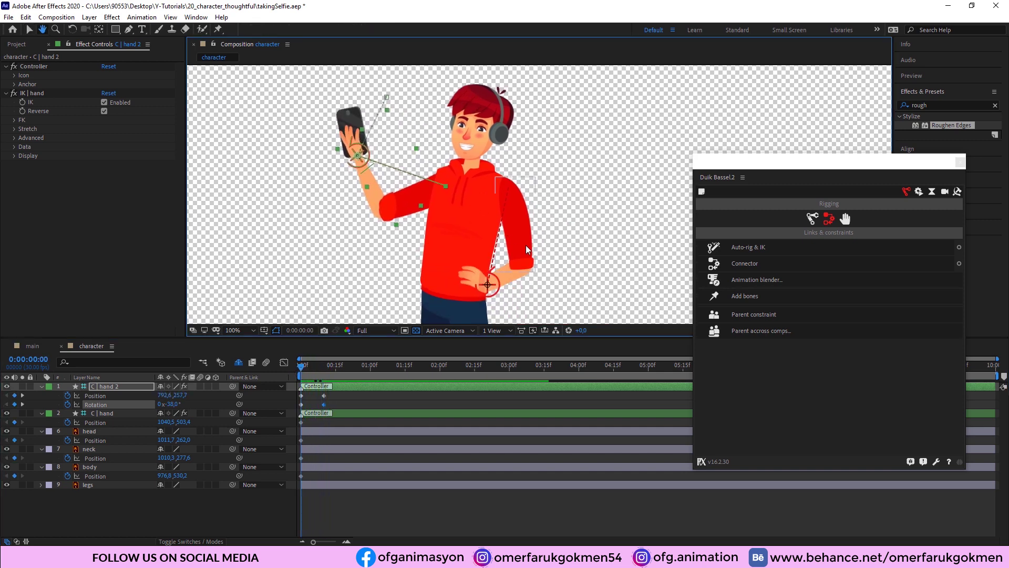
click(101, 413)
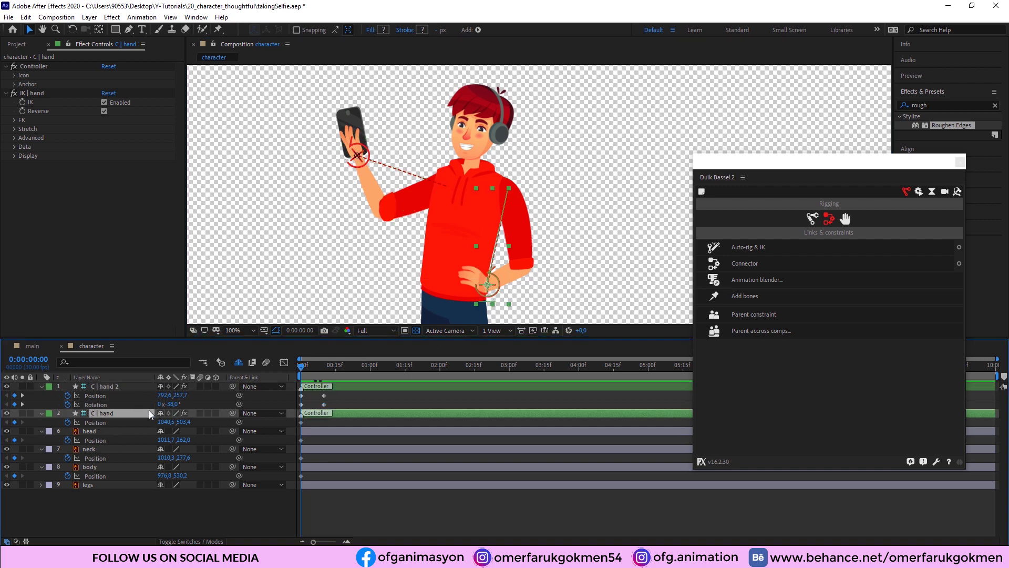
key(shift+r)
click(67, 432)
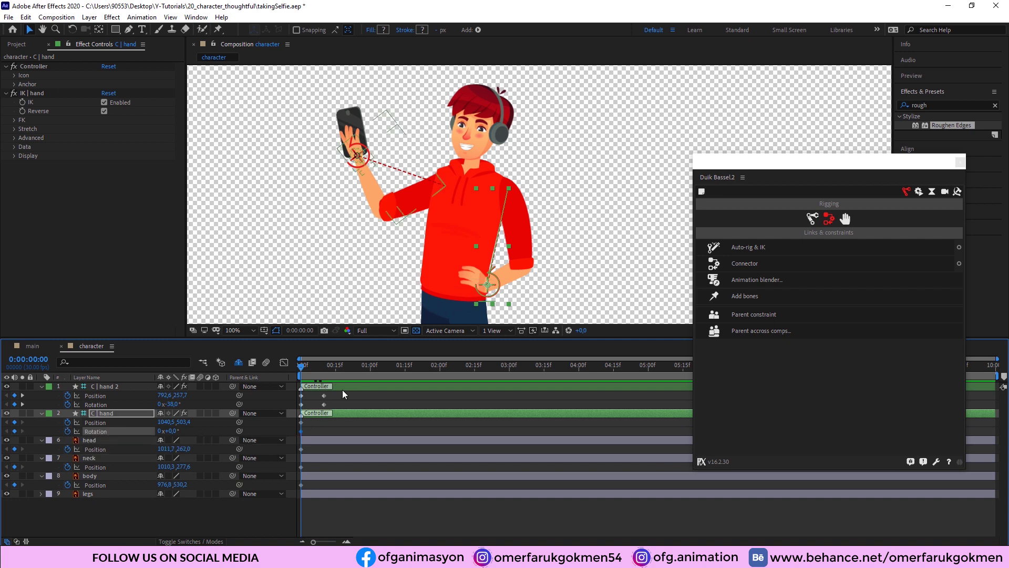
Move the C | hand controller to about 1030.5, 513.4 and set its rotation to -26° at the first frame.
click(485, 288)
drag(485, 288, 482, 292)
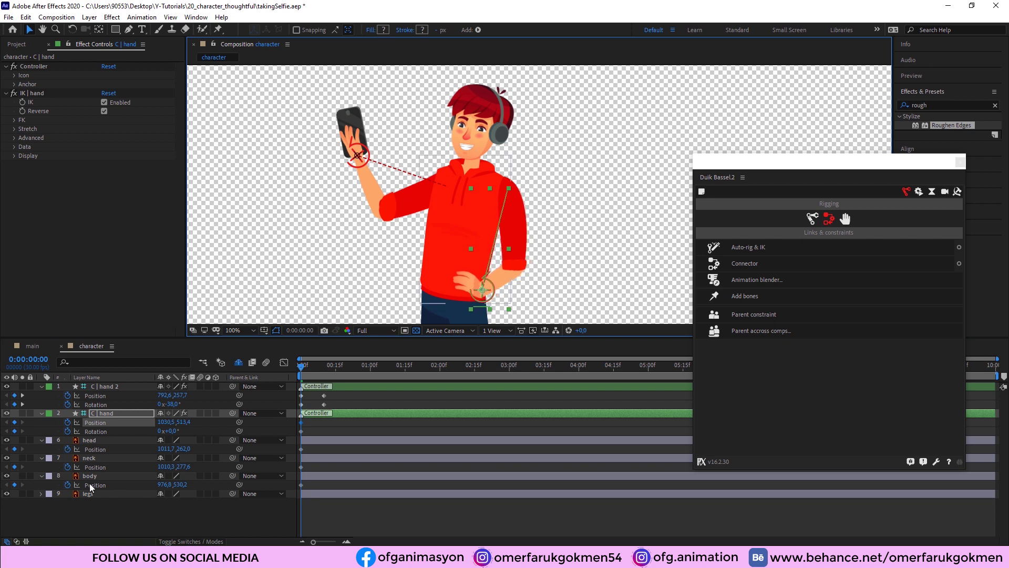
drag(169, 431, 160, 431)
At frame 10, move the C | hand controller to about 1048.5, 513.4 and set its rotation to -51°.
drag(322, 369, 324, 371)
drag(484, 290, 491, 291)
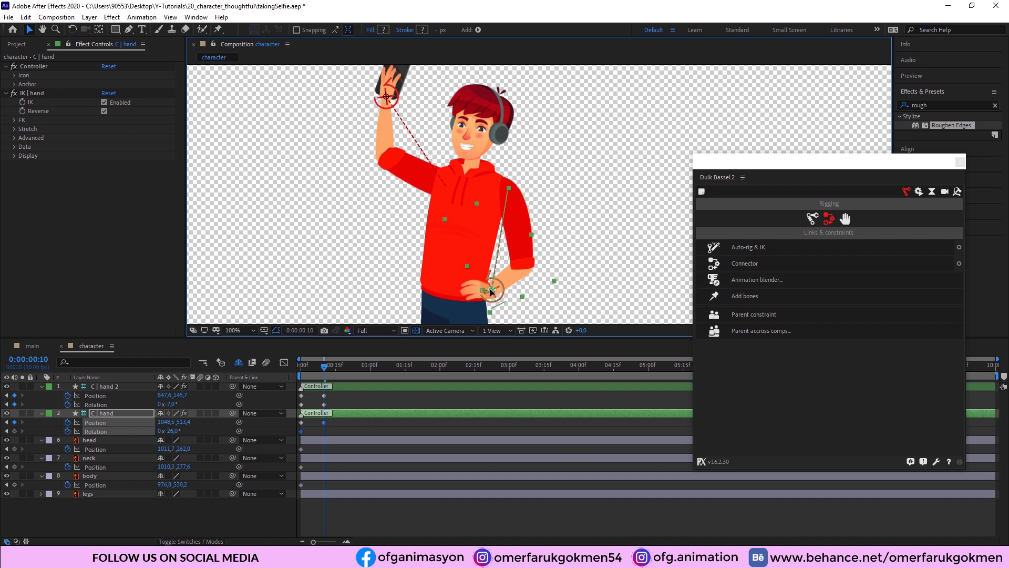
ctrl+click(170, 431)
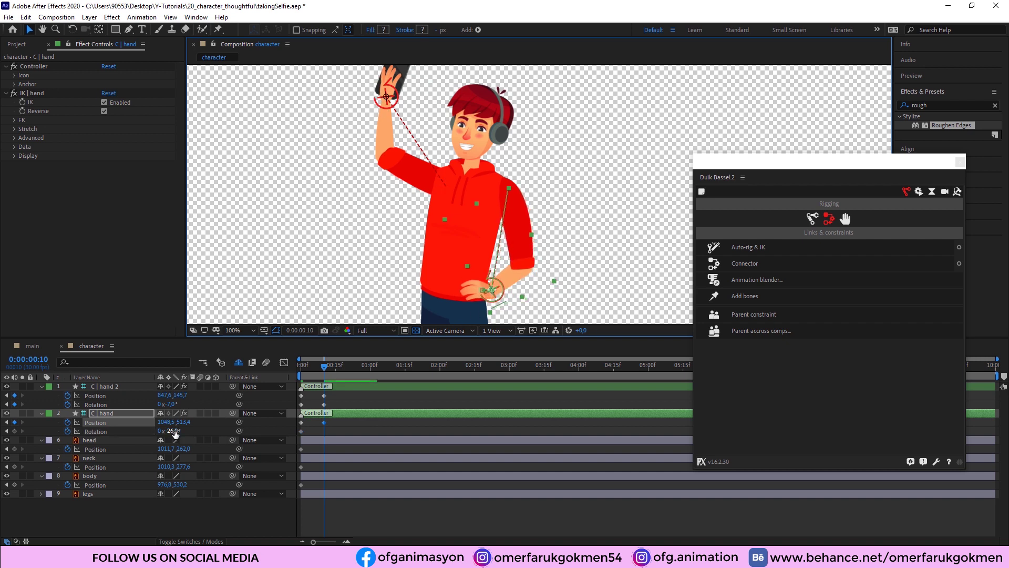
drag(173, 430, 163, 431)
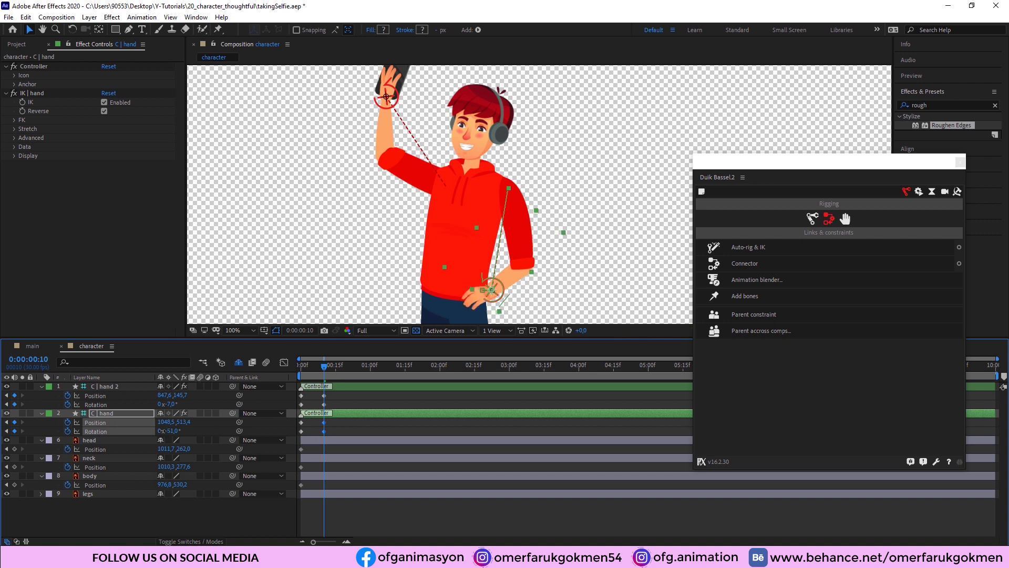
click(163, 431)
Add a rotation keyframe to the head at the first frame and set its rotation to 18° at frame 10.
drag(308, 374, 293, 373)
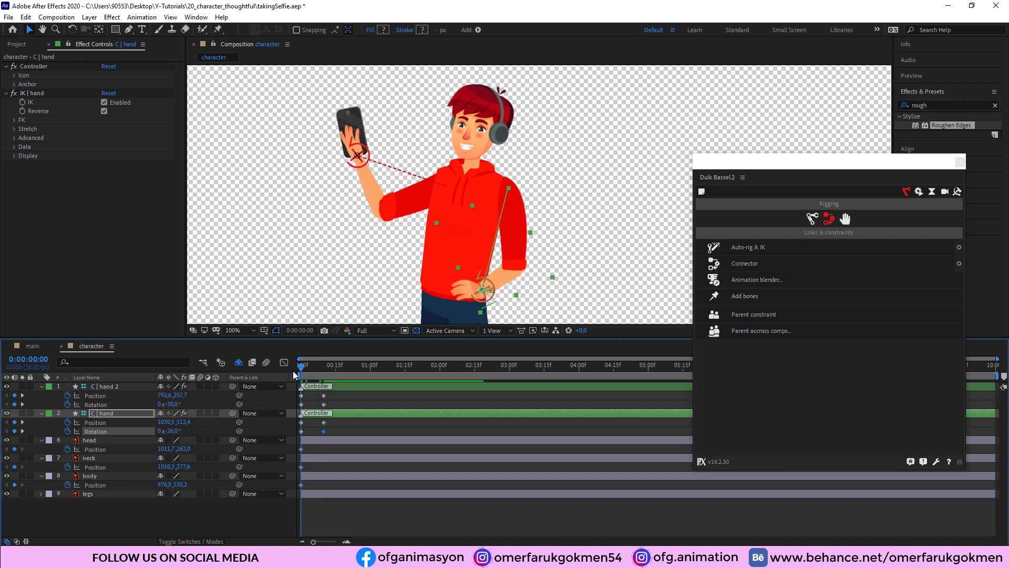
click(89, 440)
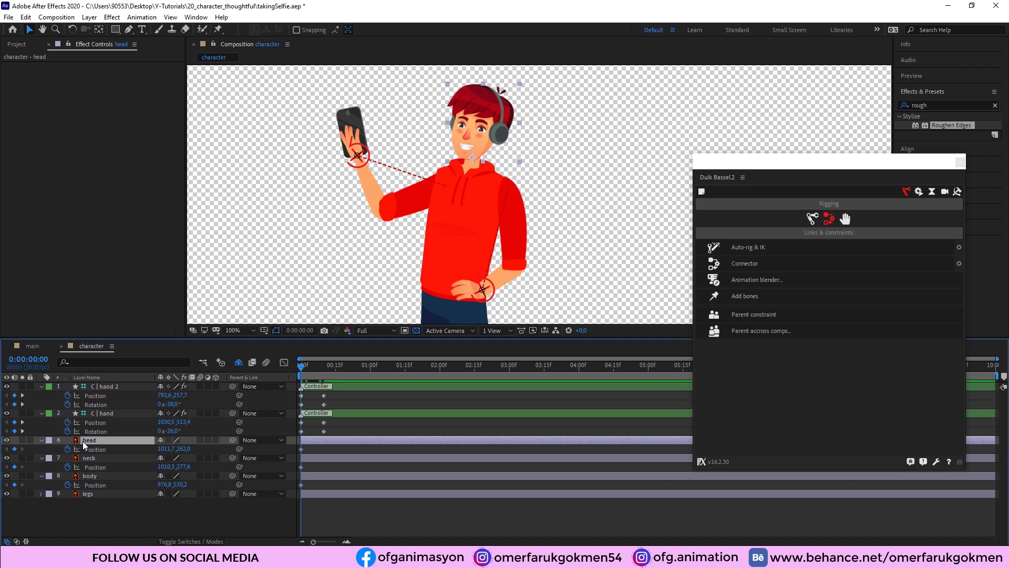
key(shift+r)
click(68, 457)
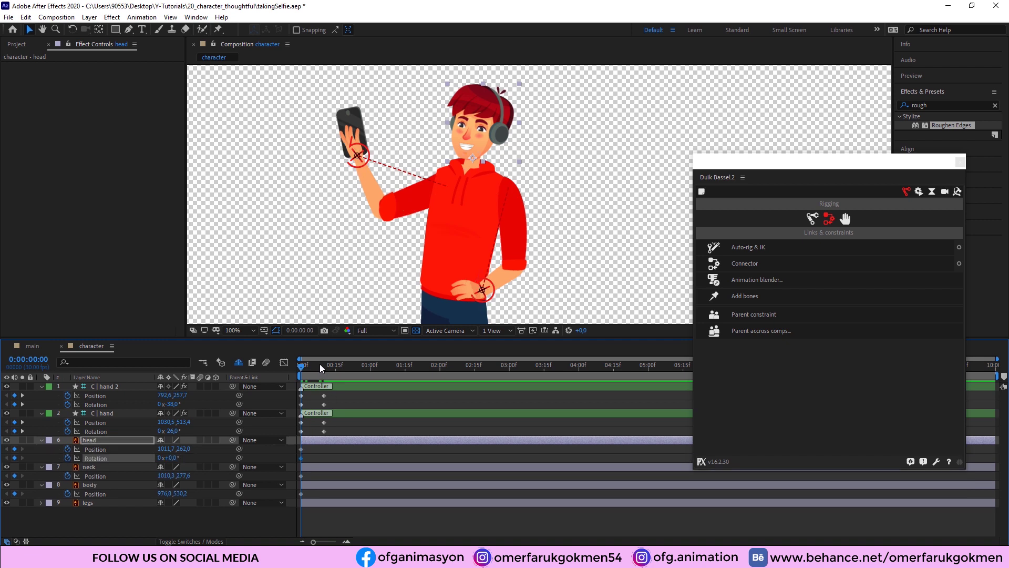
drag(319, 370, 324, 366)
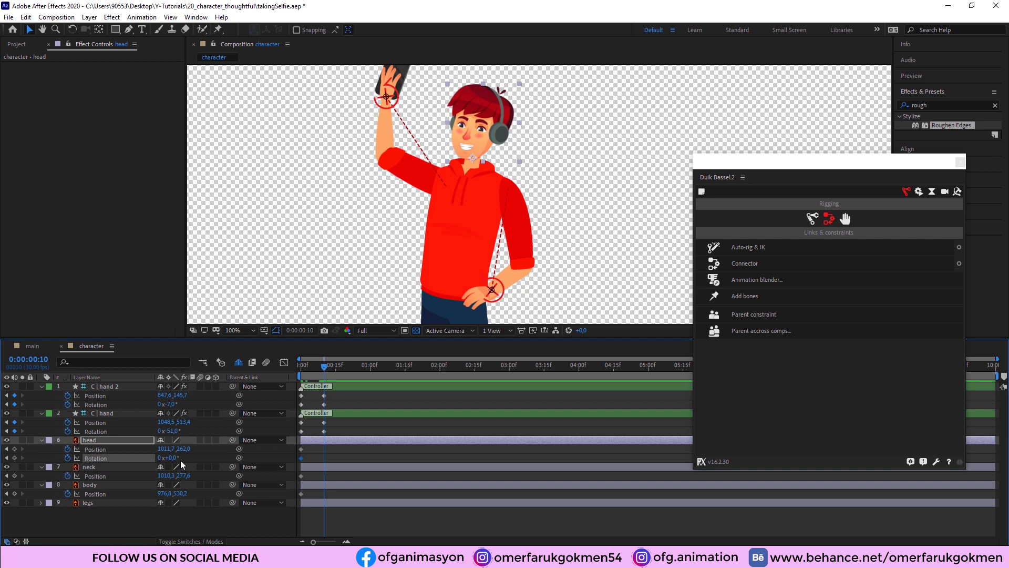
drag(173, 460, 186, 461)
Copy the head's starting position keyframe to frame 10, and raise the head to 1011.7, 252.0 at frame 5.
click(301, 448)
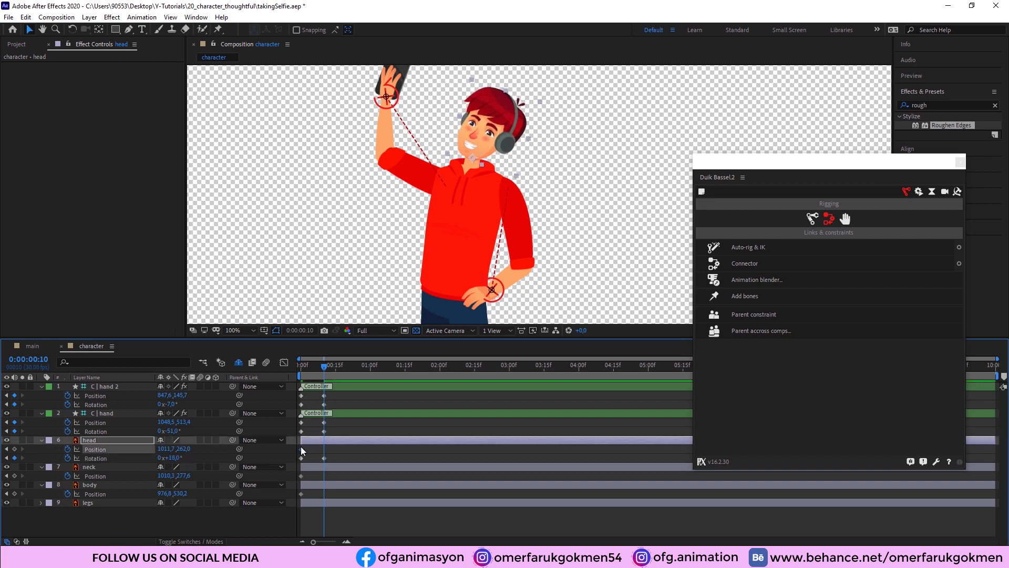
click(313, 366)
mouse_move(172, 449)
mouse_down()
mouse_move(162, 449)
mouse_move(179, 451)
mouse_up()
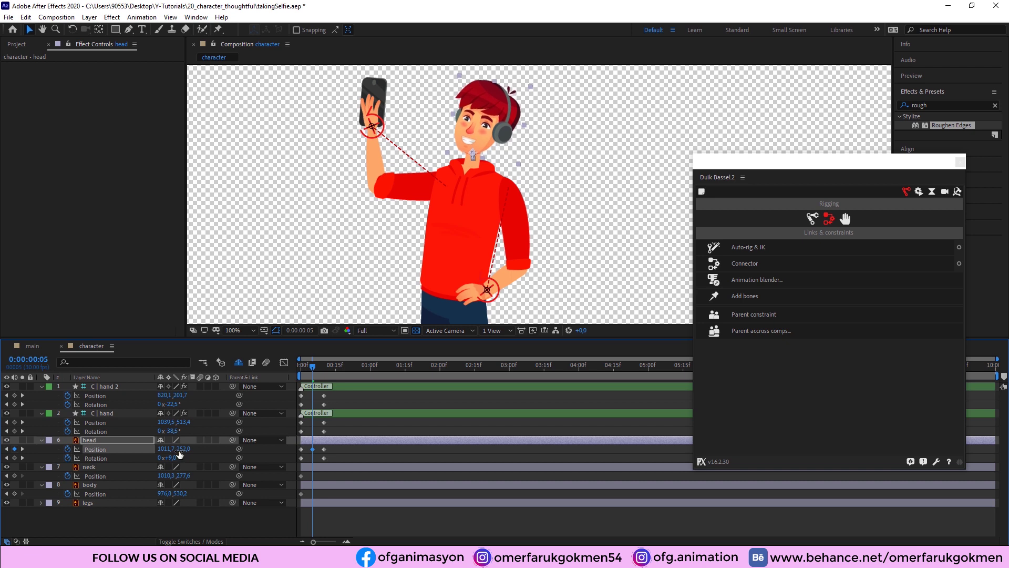
key(space)
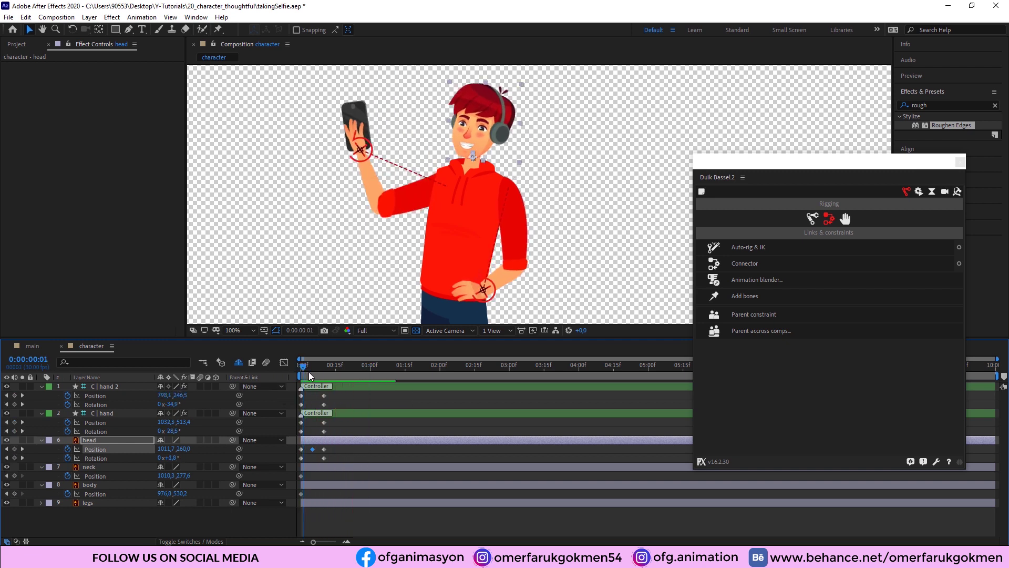
key(space)
Add rotation keyframes to the neck and body layers at the first frame, keeping both rotations at 0°.
click(93, 467)
click(96, 484)
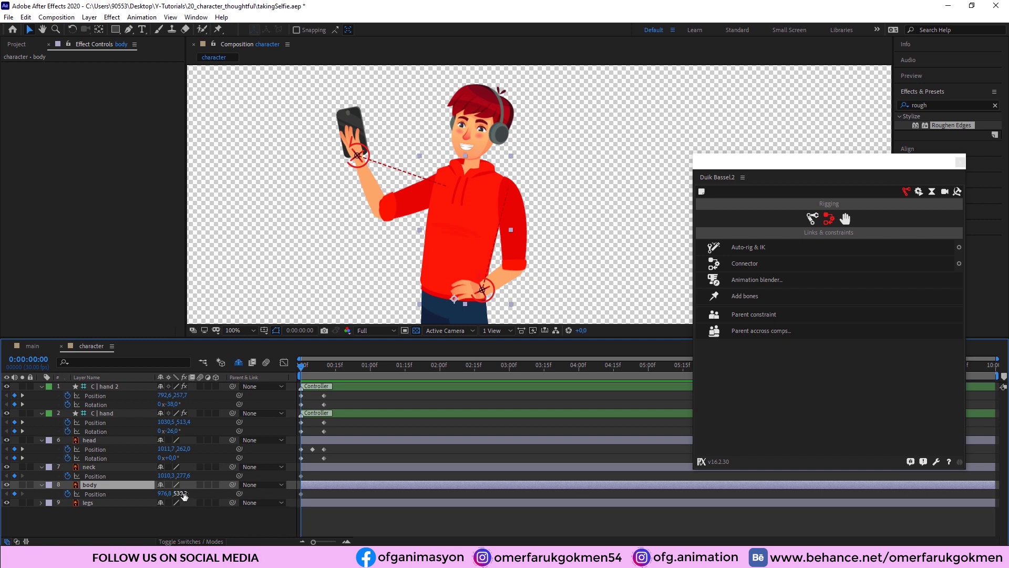
key(shift+r)
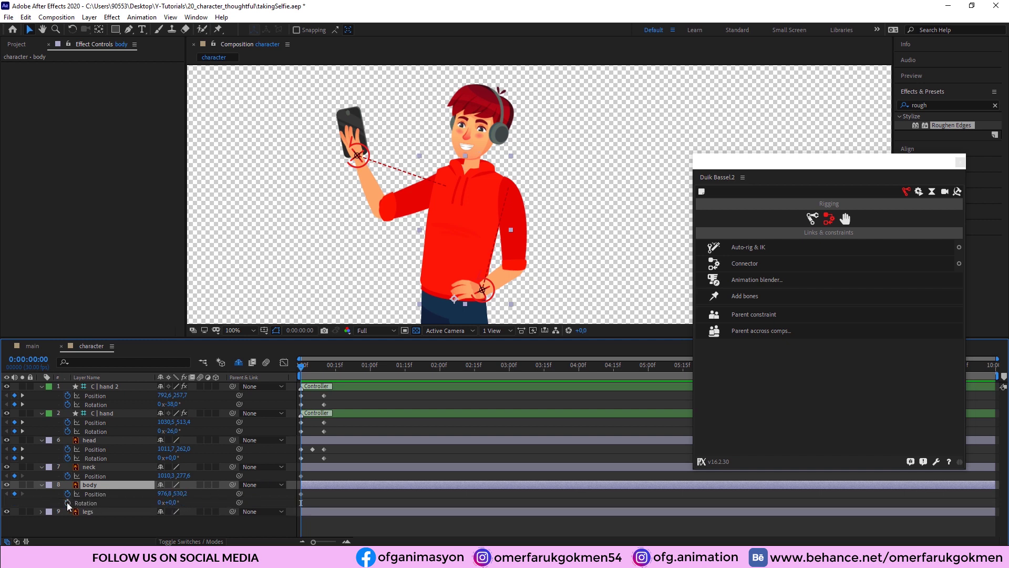
click(89, 465)
key(shift+r)
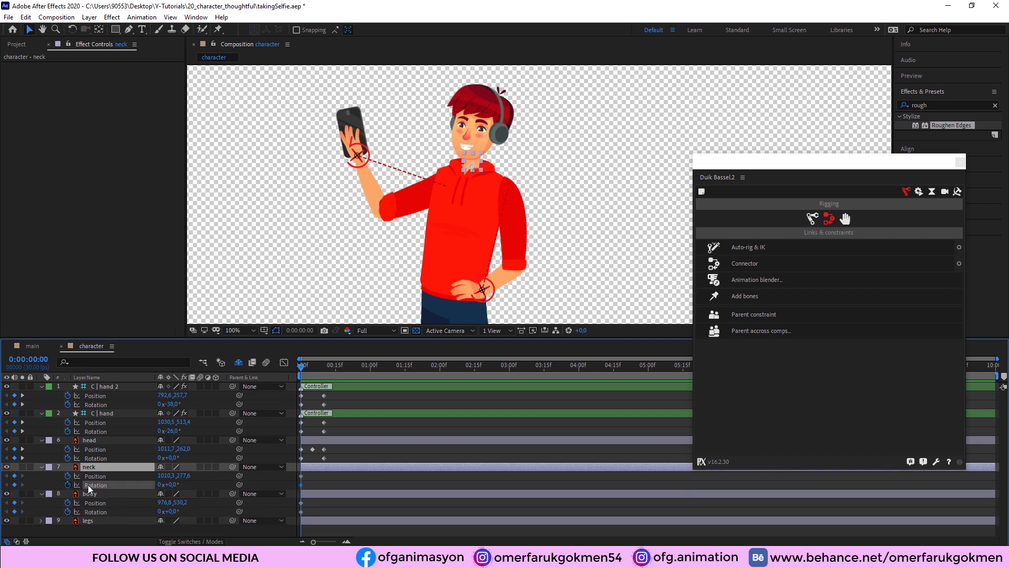
click(94, 511)
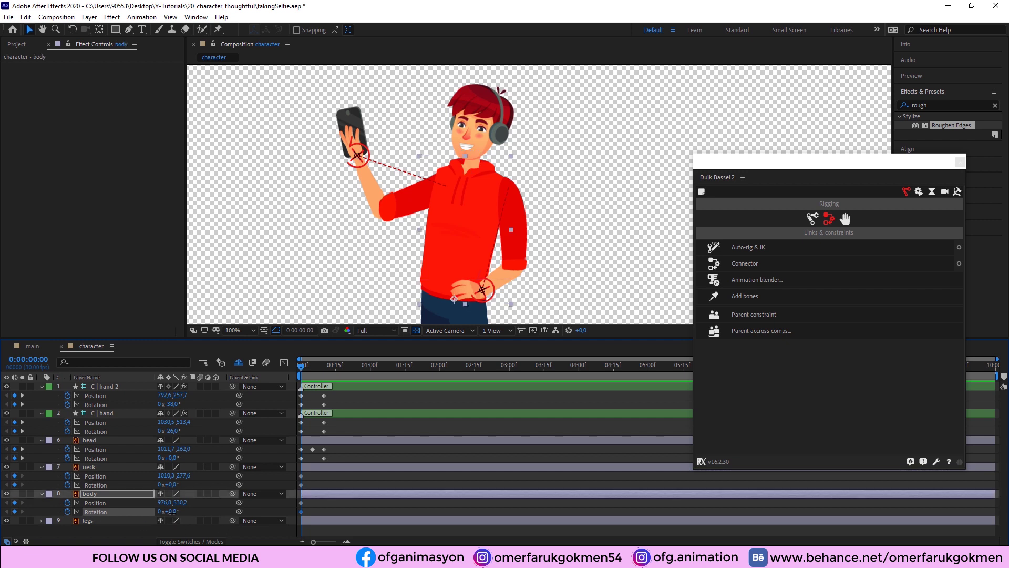
drag(172, 511, 169, 511)
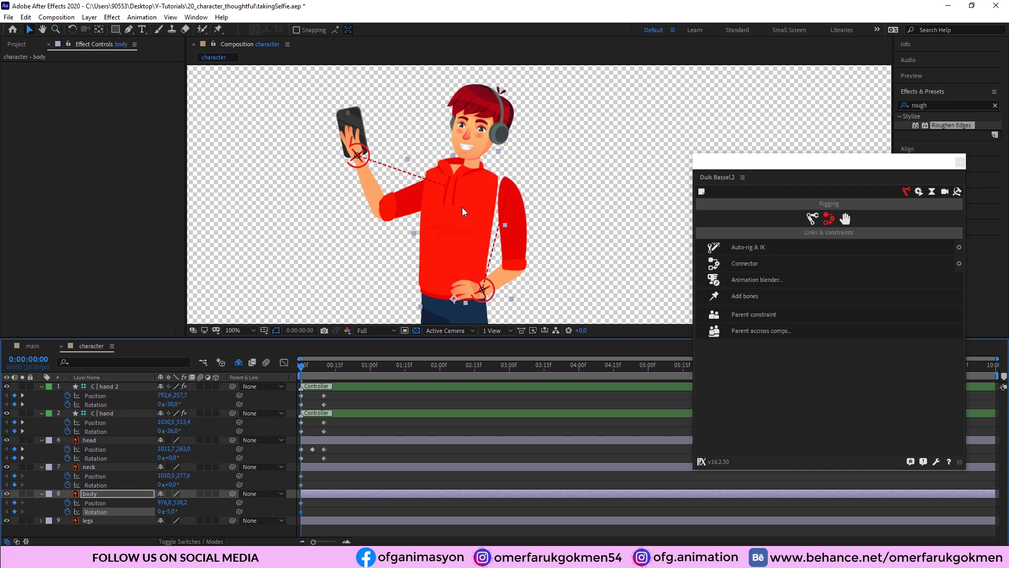
key(ctrl+z)
Reveal the shy layers, parent arm1 and arm2 to the body layer, and hide the shy layers again.
click(238, 362)
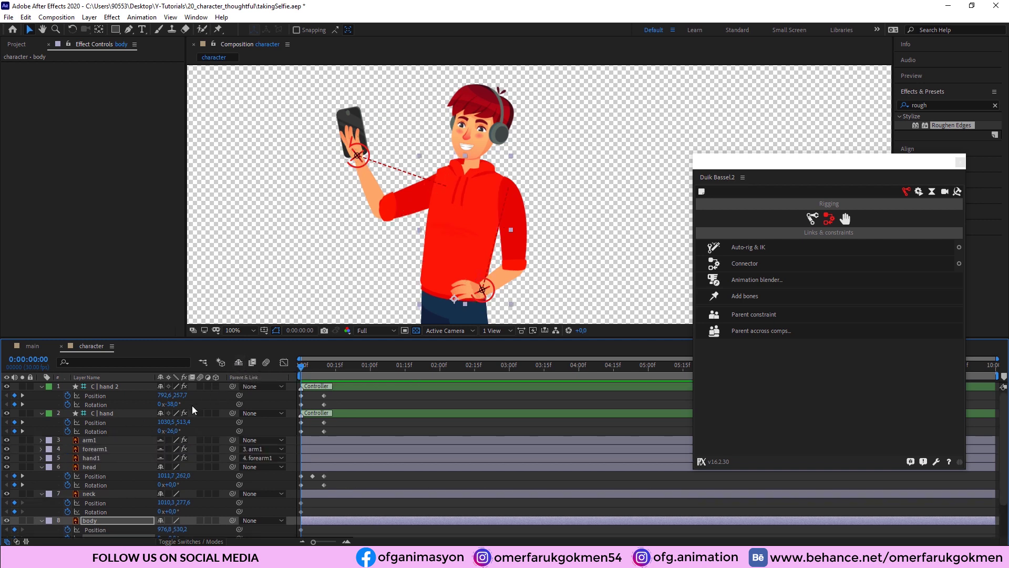
click(96, 441)
scroll(96, 440, down, 3)
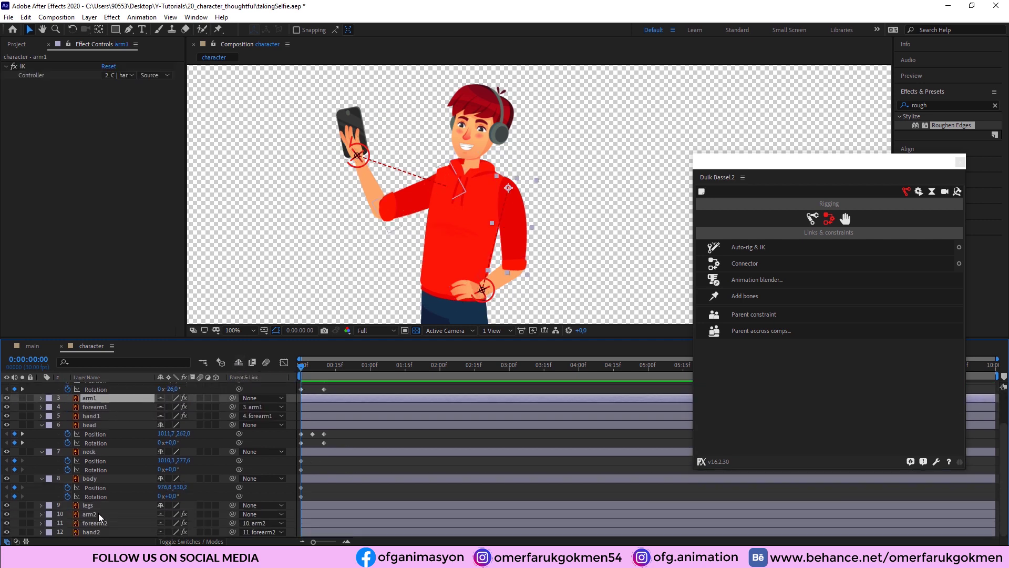
ctrl+click(93, 513)
click(262, 513)
click(266, 457)
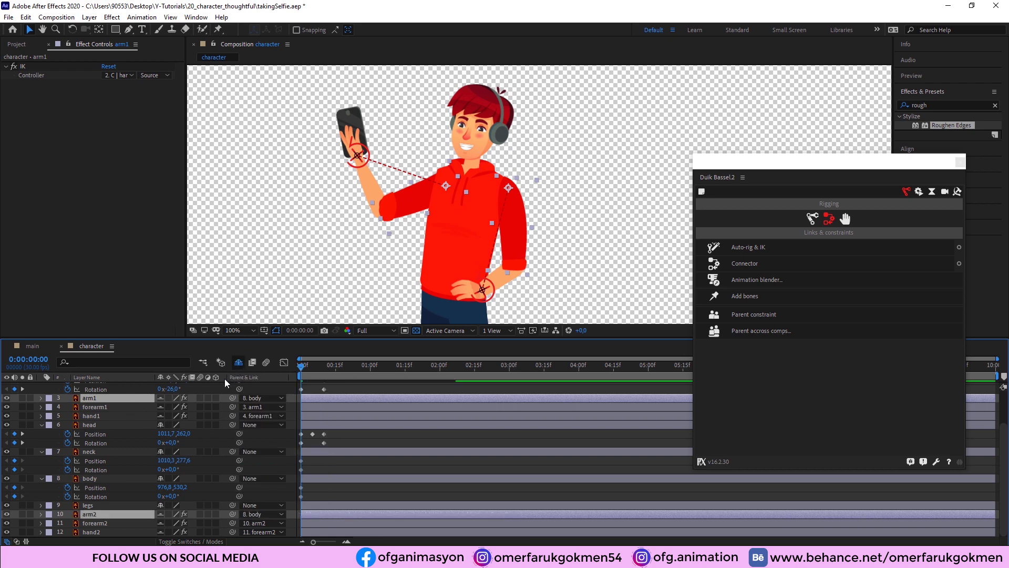
click(237, 363)
Parent the head layer to the neck and the neck layer to the body.
click(95, 441)
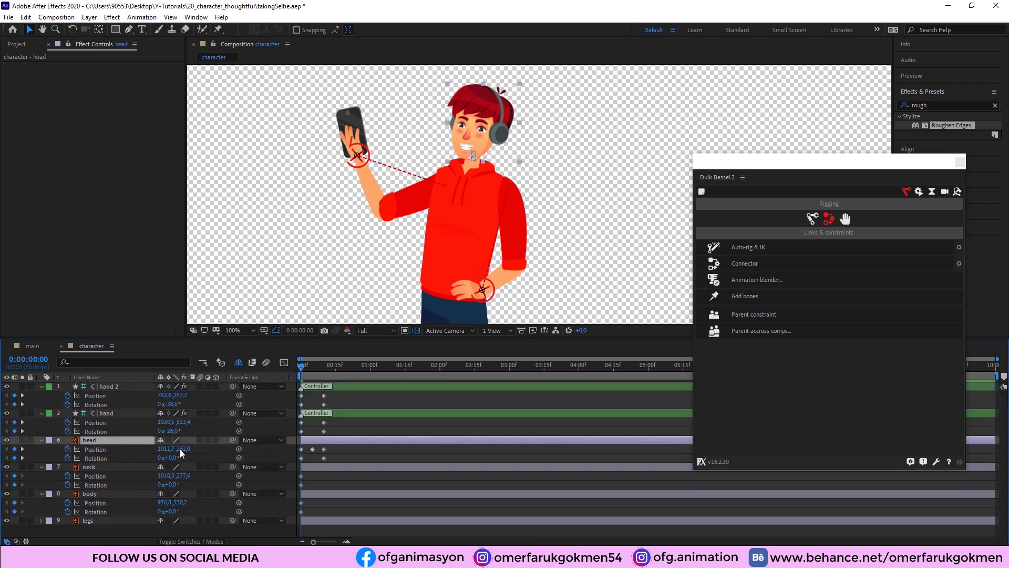
drag(176, 443, 93, 468)
click(113, 465)
drag(233, 467, 92, 494)
click(92, 493)
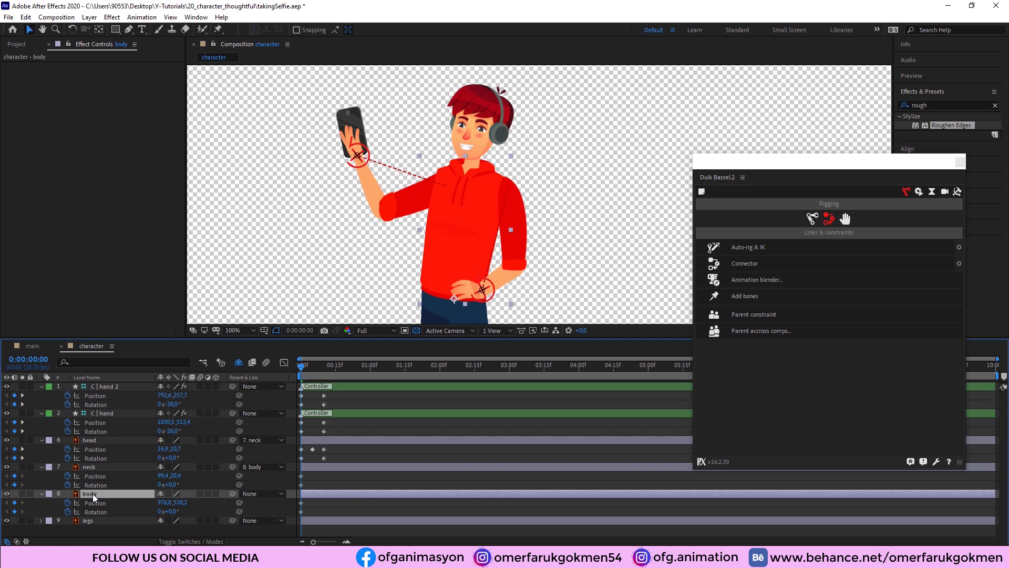
Set the body's rotation to -6° at the first frame and to 2° at frame 9.
mouse_move(306, 369)
mouse_down()
mouse_move(328, 370)
mouse_move(289, 369)
mouse_up()
drag(172, 511, 171, 511)
drag(301, 369, 321, 371)
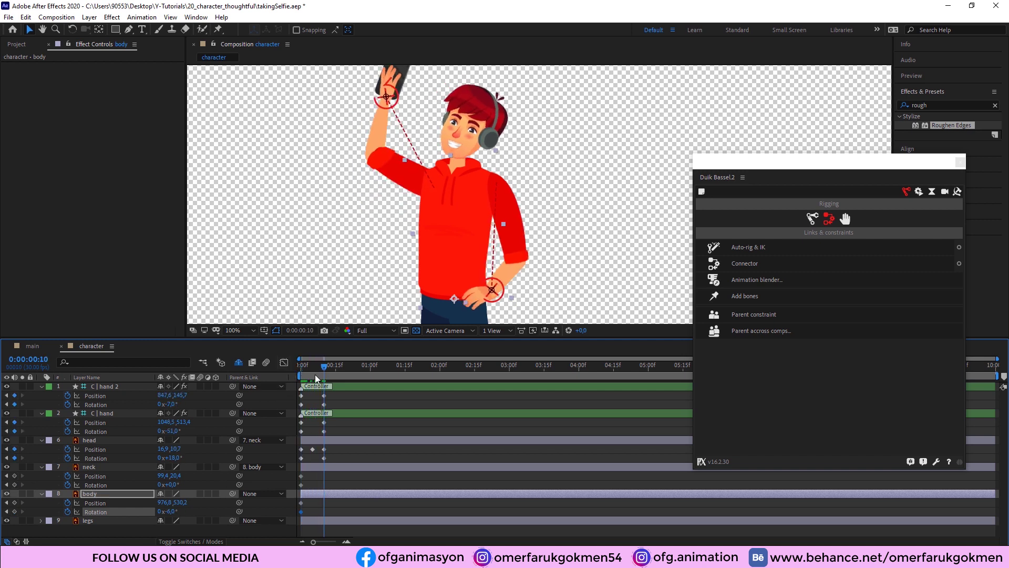
drag(174, 512, 179, 510)
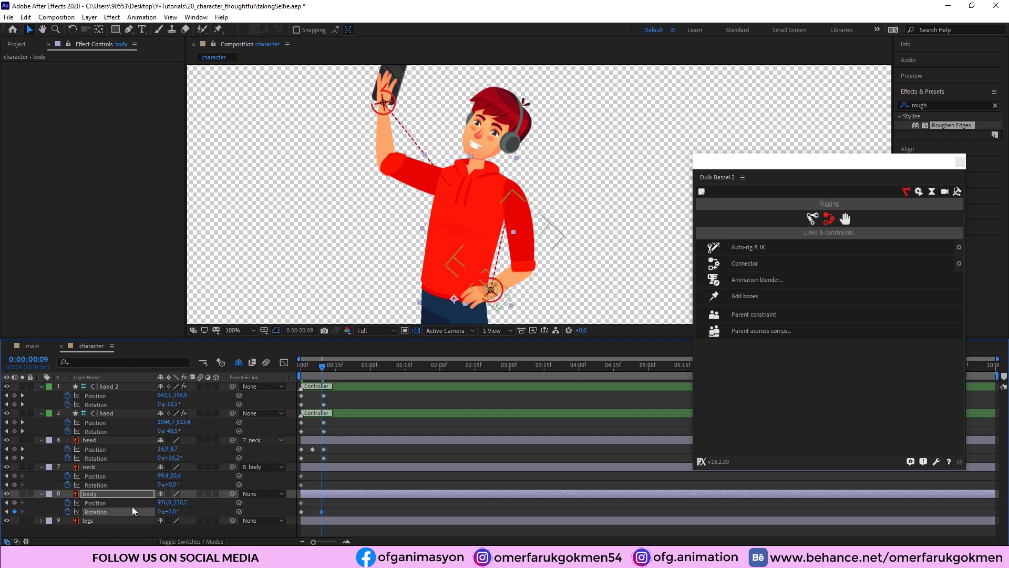
At frame 9, set the neck's rotation to 8° and the head's rotation to 6.2°.
click(96, 468)
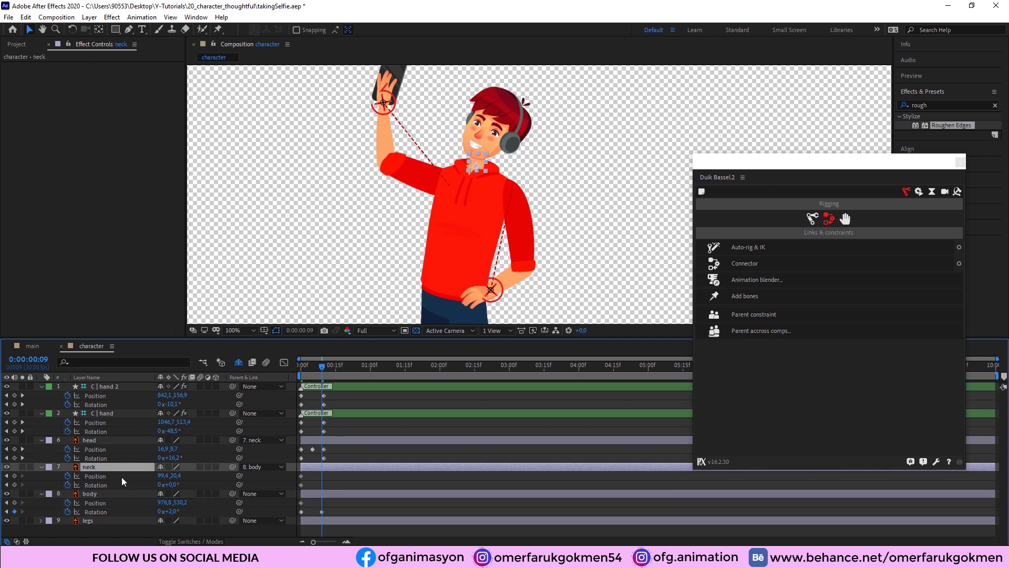
drag(174, 485, 176, 459)
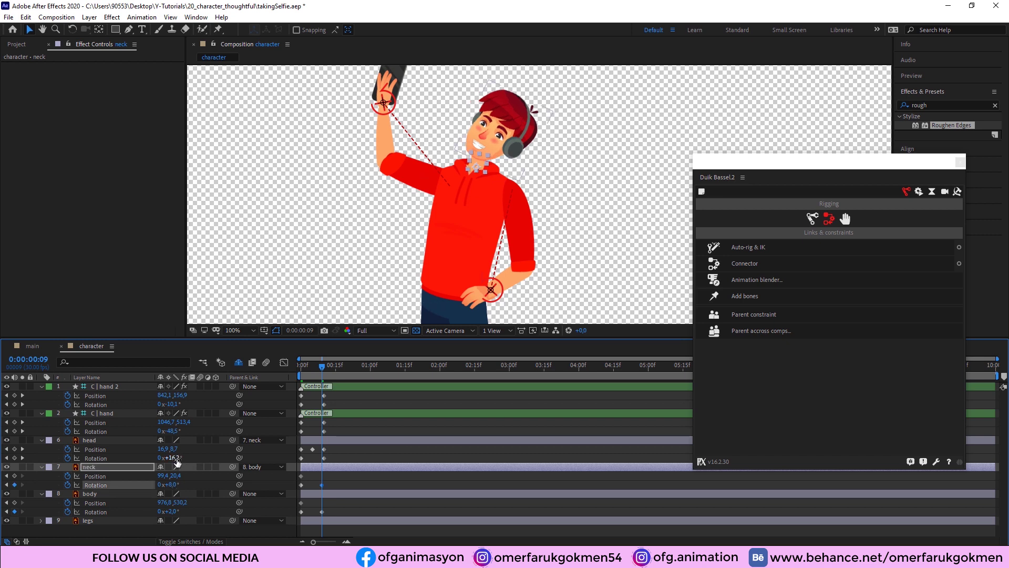
drag(174, 458, 298, 487)
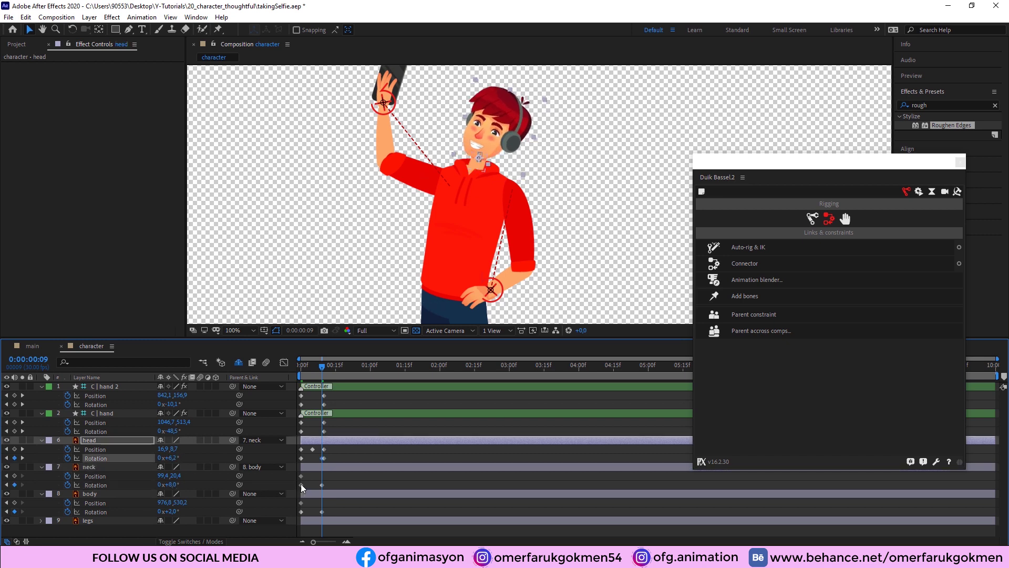
Shift the head, neck and body rotation keyframes from frame 9 to frame 10, aligning them with the hand controllers' keyframes.
key(equal)
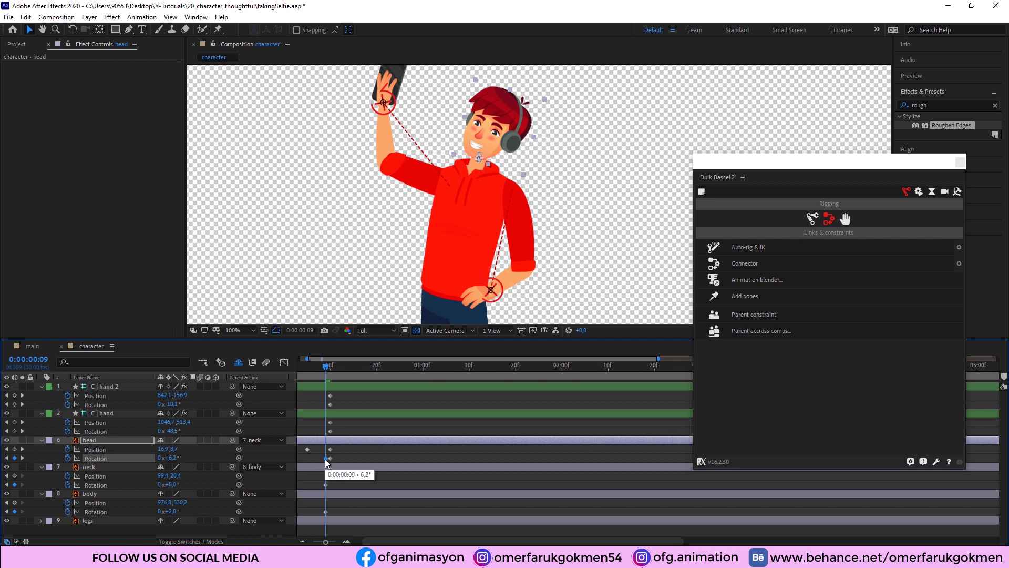
drag(328, 460, 339, 533)
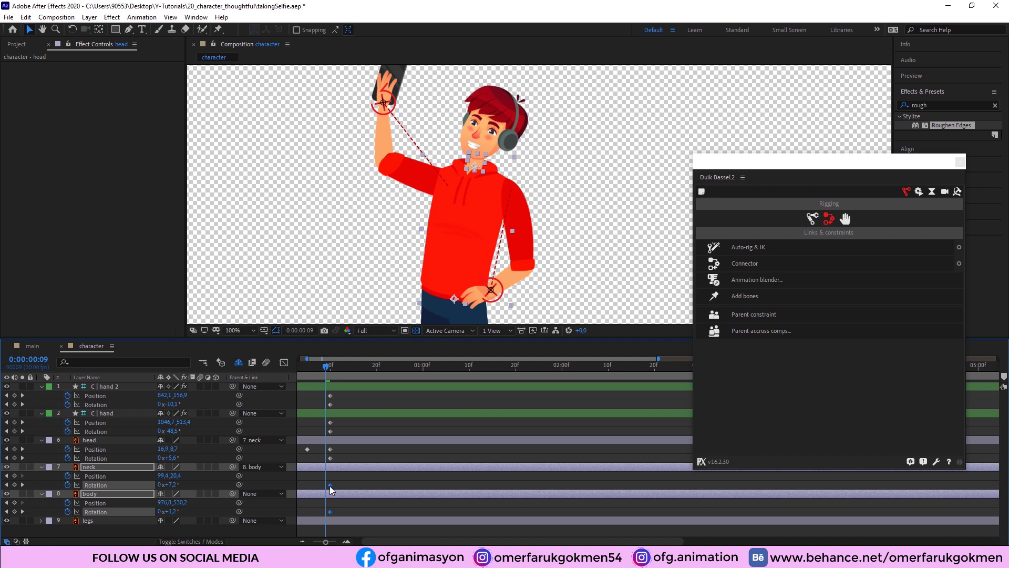
key(minus)
key(Page_Down)
Apply Easy Ease to all keyframes of the hand controllers, head, neck and body.
drag(333, 395, 287, 516)
right_click(323, 509)
mouse_move(368, 502)
click(463, 432)
Copy the frame 10 keyframes of both hand controllers, the head, neck and body to frame 18 to hold the raised pose.
drag(324, 366, 343, 375)
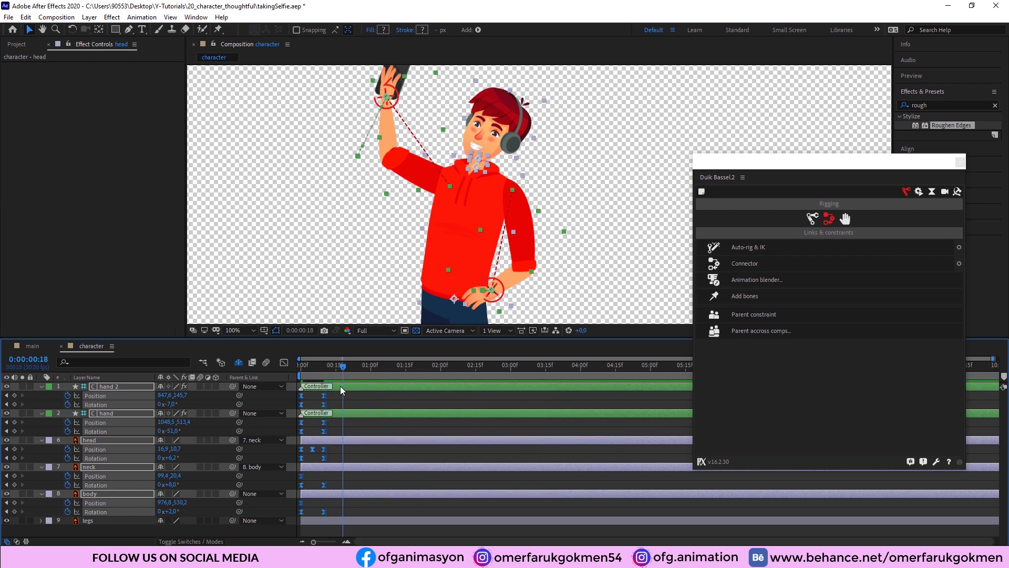
click(335, 408)
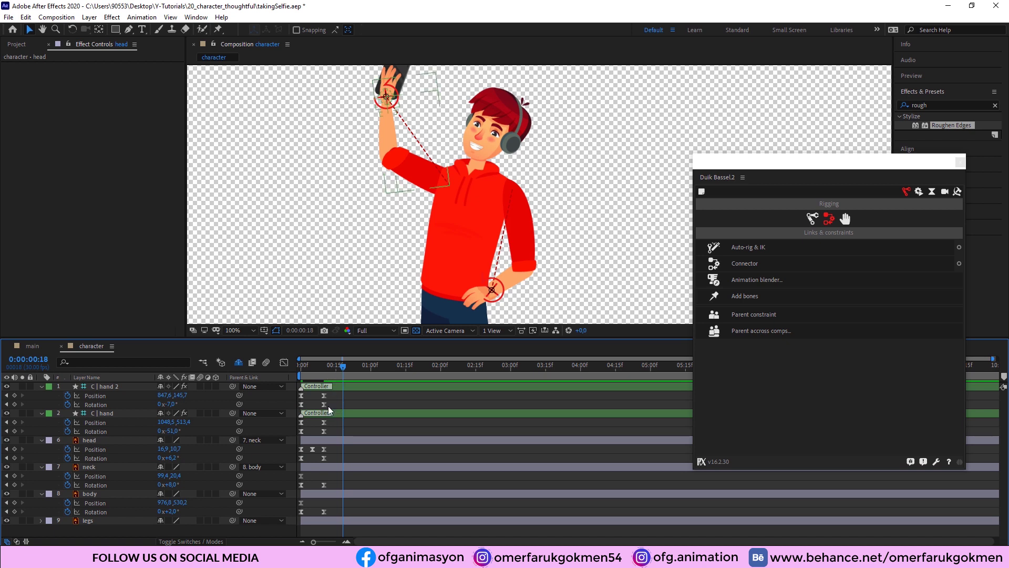
drag(328, 391, 321, 487)
key(ctrl+c)
key(ctrl+v)
click(323, 511)
key(ctrl+c)
key(ctrl+v)
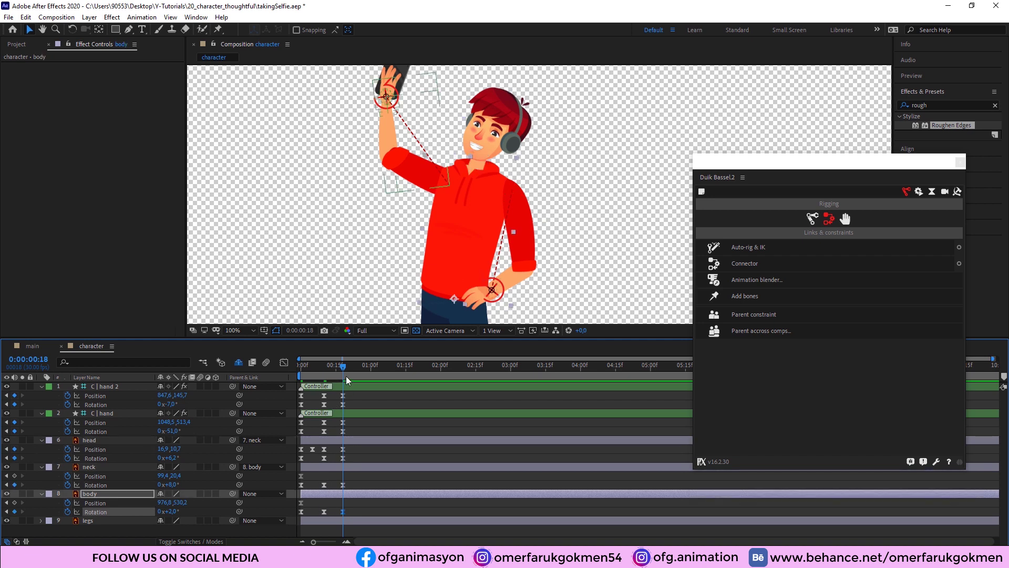
Copy the first-frame keyframes of both hand controllers, the head, neck and body to frame 28 to restore the starting pose.
drag(344, 367, 366, 367)
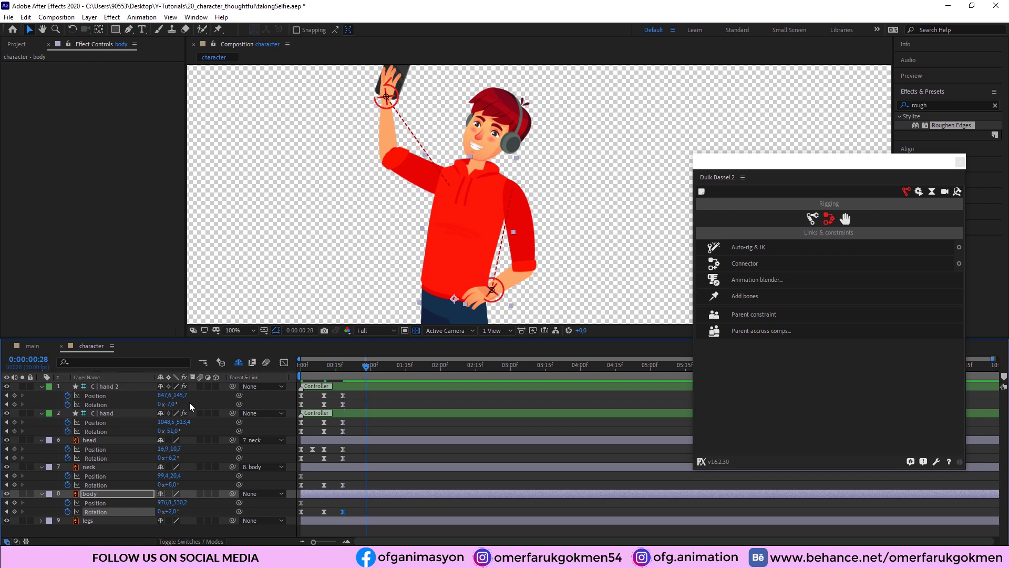
drag(313, 392, 297, 413)
key(ctrl+c)
key(ctrl+v)
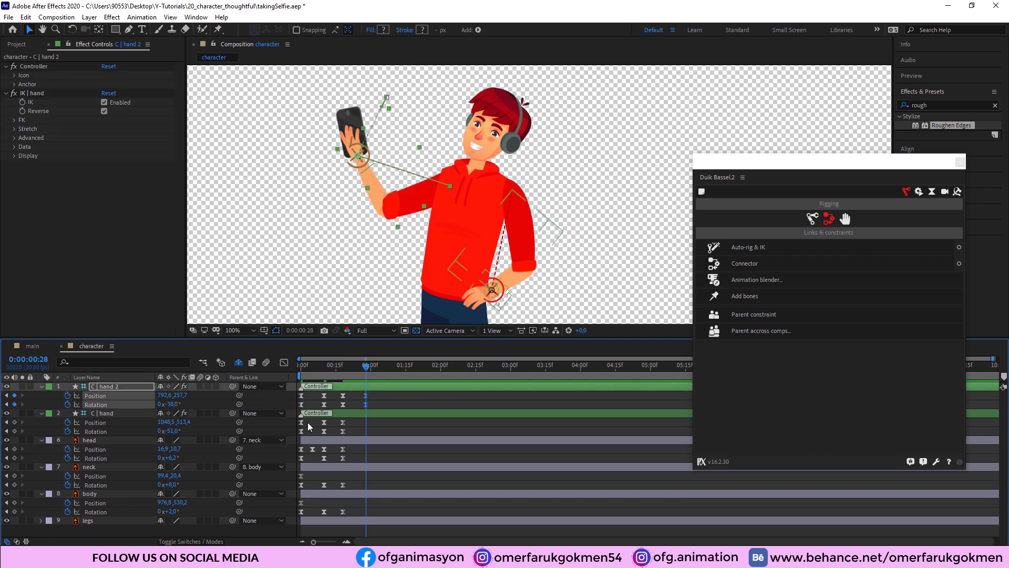
drag(296, 464, 296, 513)
key(ctrl+c)
key(ctrl+v)
key(ctrl+c)
key(ctrl+v)
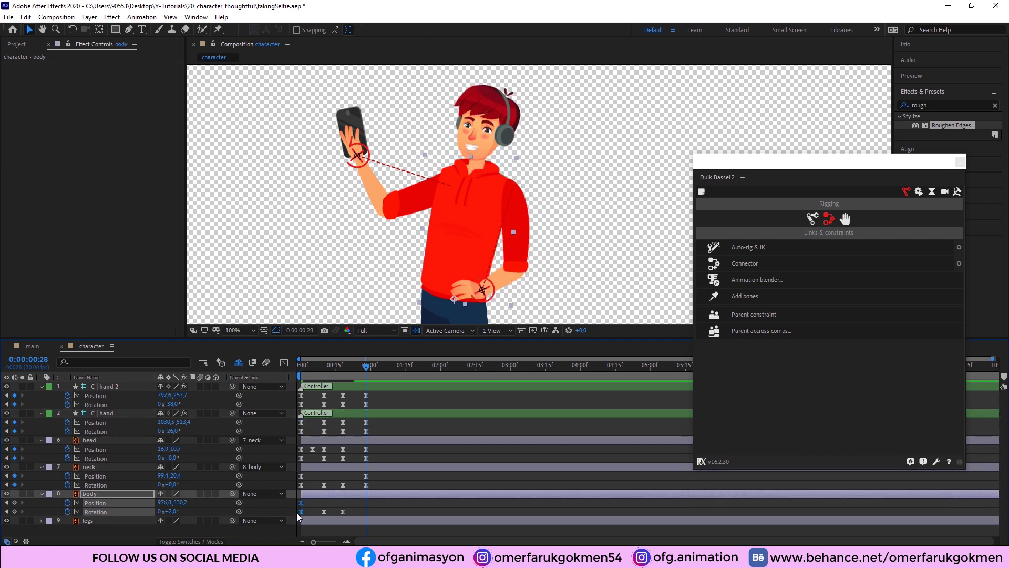
key(ctrl+c)
key(ctrl+v)
Copy the head's raised position keyframe from frame 5 to frame 23.
mouse_move(357, 372)
mouse_down()
mouse_move(343, 369)
mouse_move(354, 369)
mouse_up()
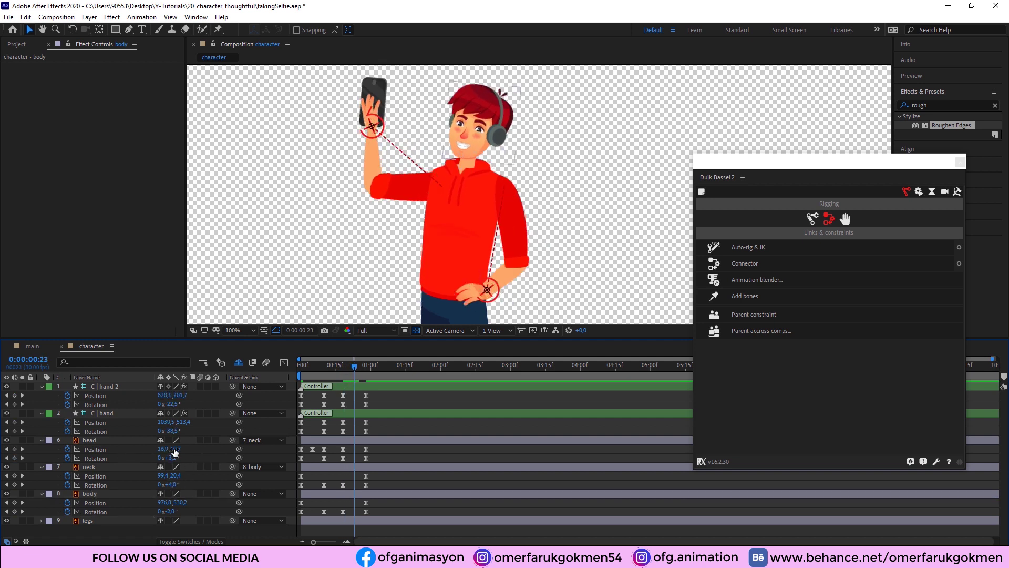
click(314, 450)
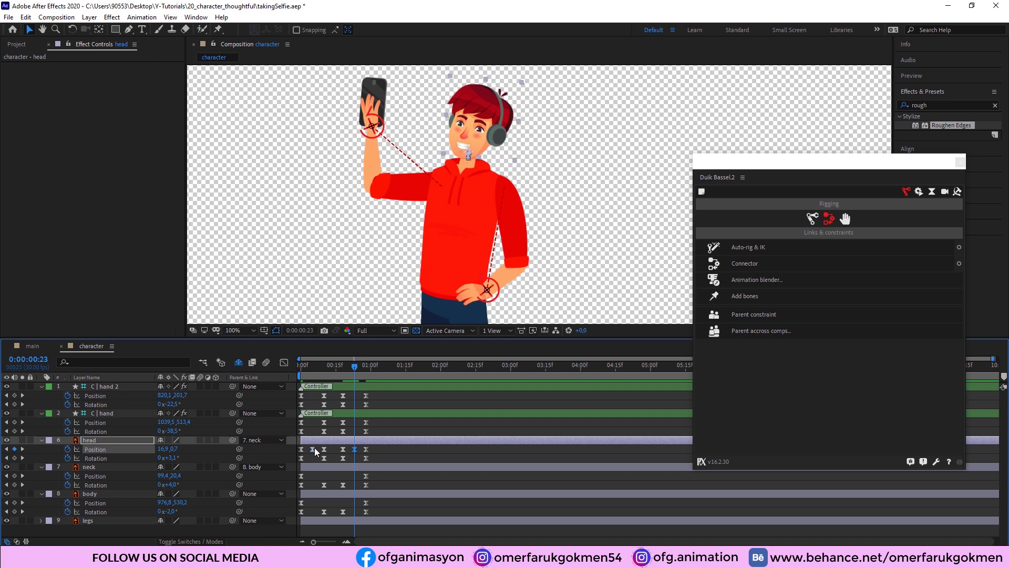
Play back the selfie animation from the start to check the head movement and overall timing.
key(shift+Up)
key(space)
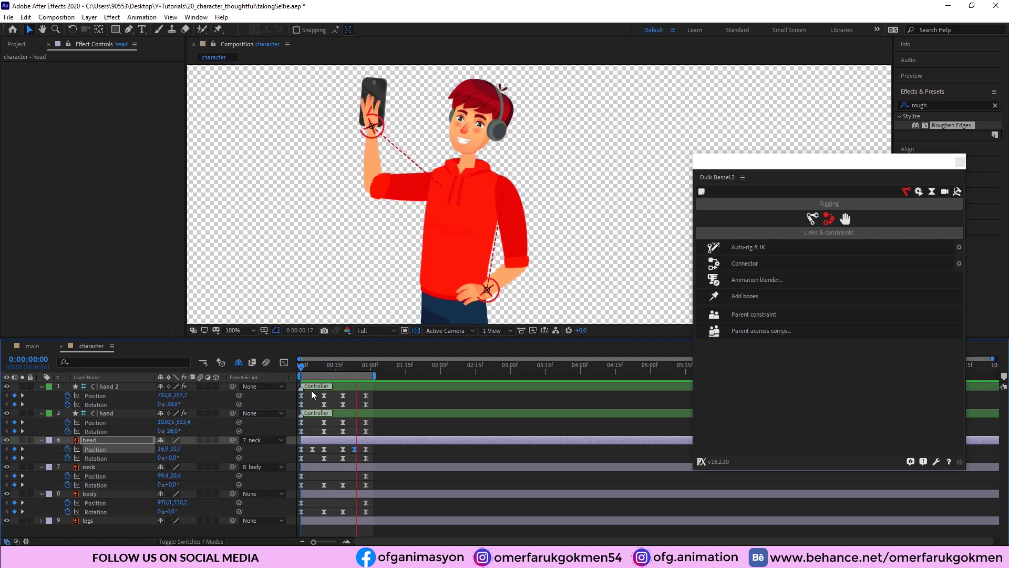
click(315, 385)
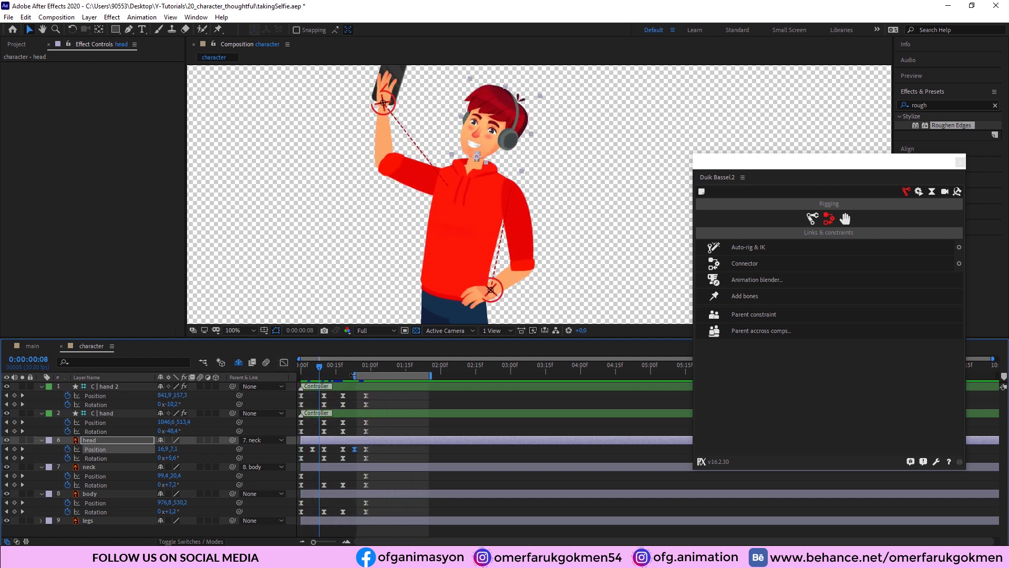
key(Home)
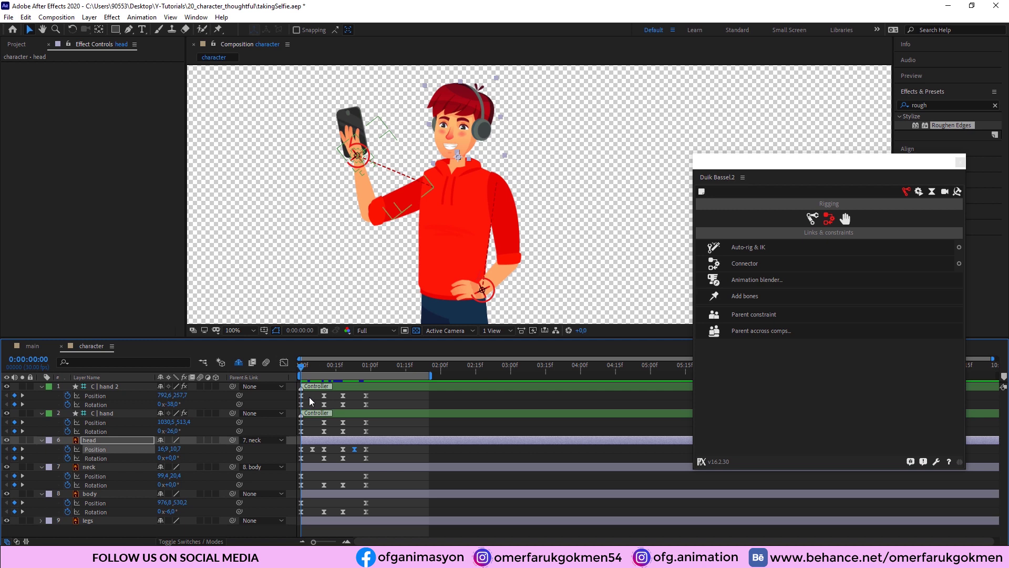
Stretch all keyframes of the hand controllers, head, neck and body so the last falls at 0:00:01:10, and shorten the work area to match.
key(equal)
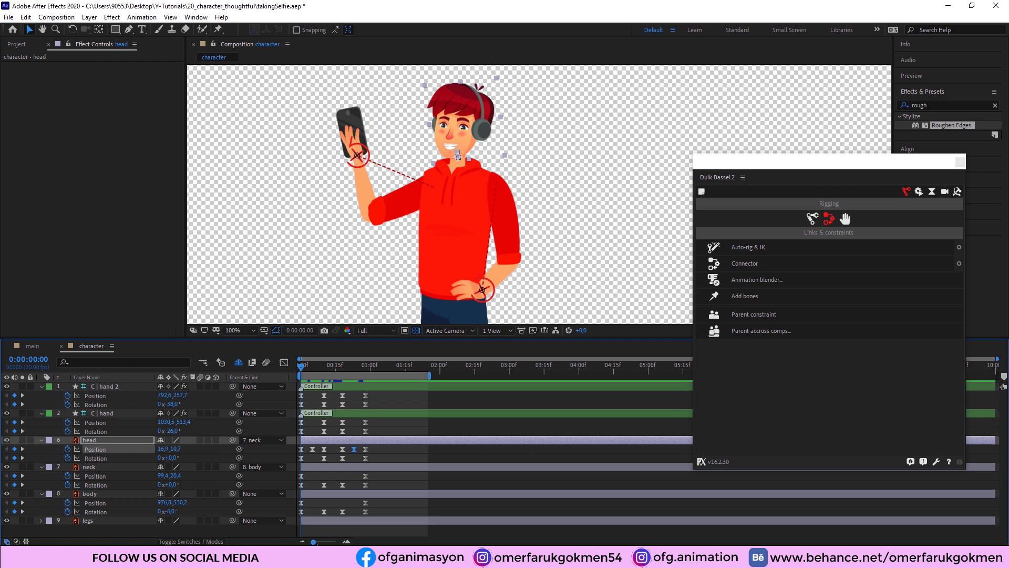
drag(395, 392, 294, 525)
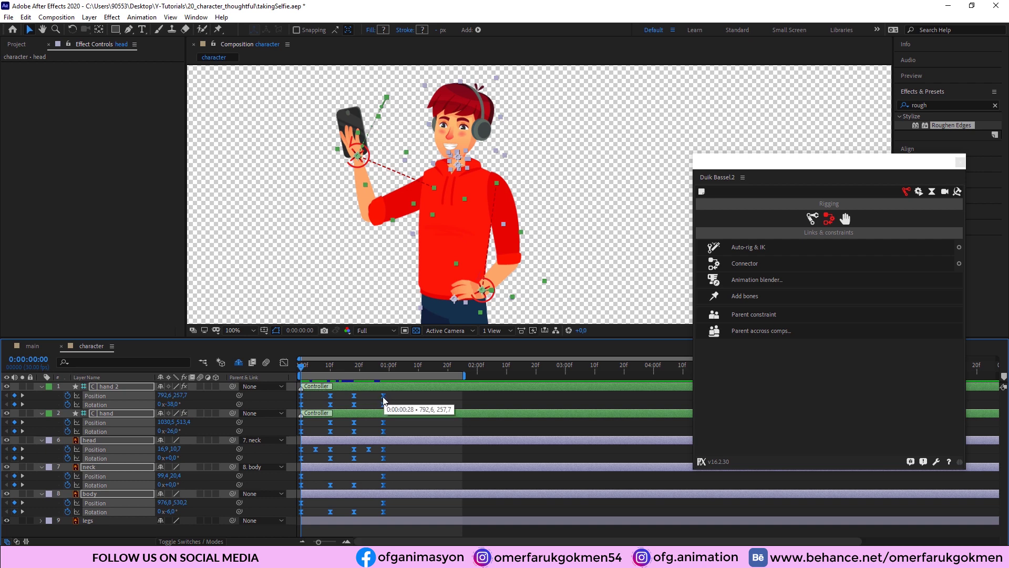
drag(384, 396, 419, 404)
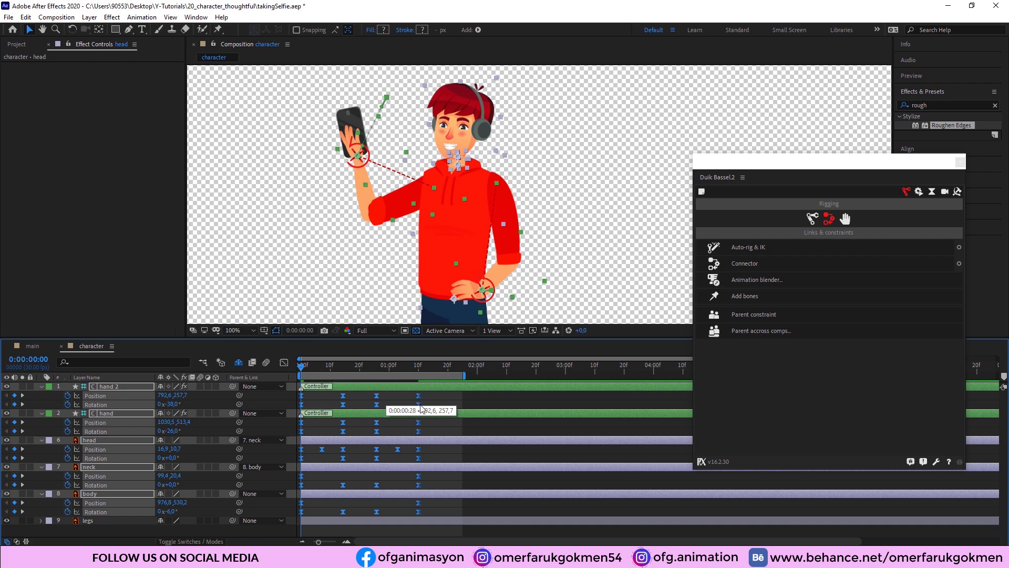
key(n)
key(space)
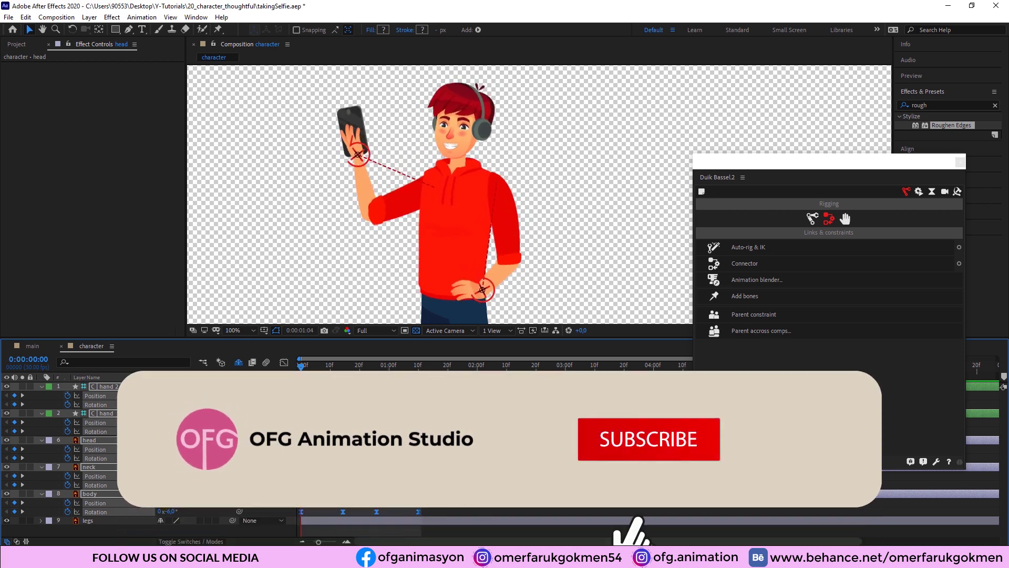
Collapse the keyframed properties of all layers and fit the whole character composition in the viewer.
click(148, 363)
text(a)
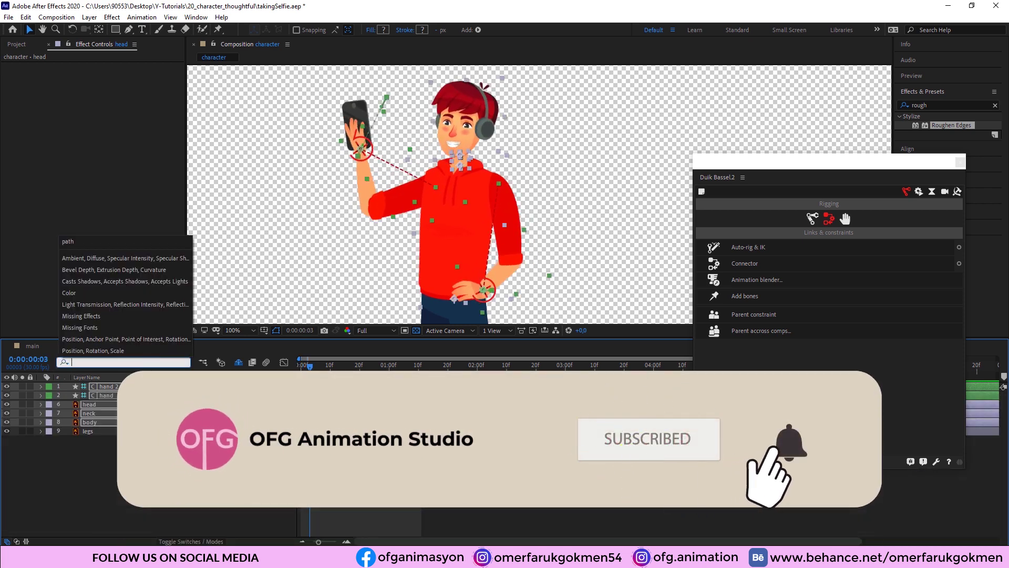
key(BackSpace)
key(shift+slash)
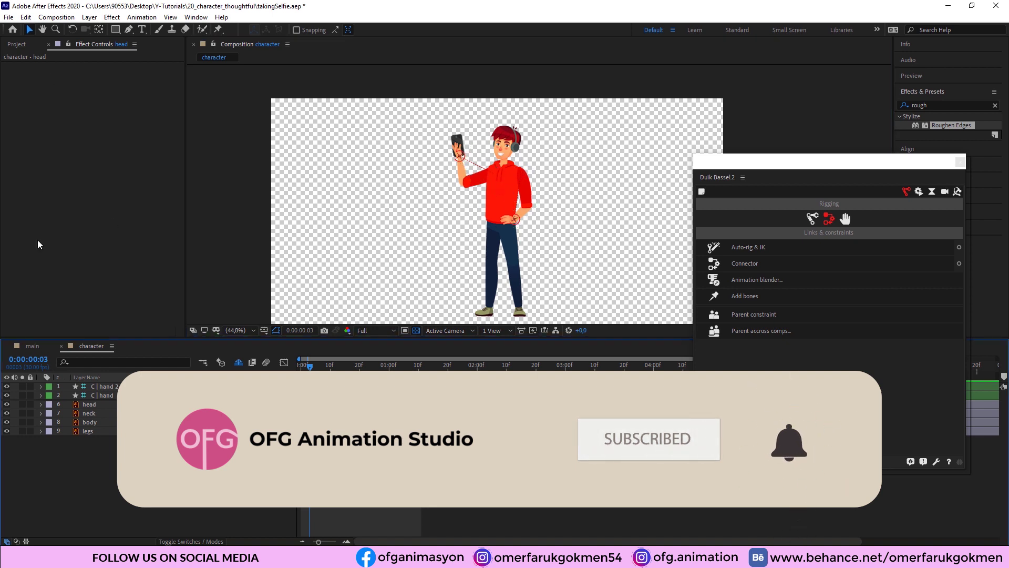
Create a new composition named cameraShot with a width and height of 4000 px.
click(14, 47)
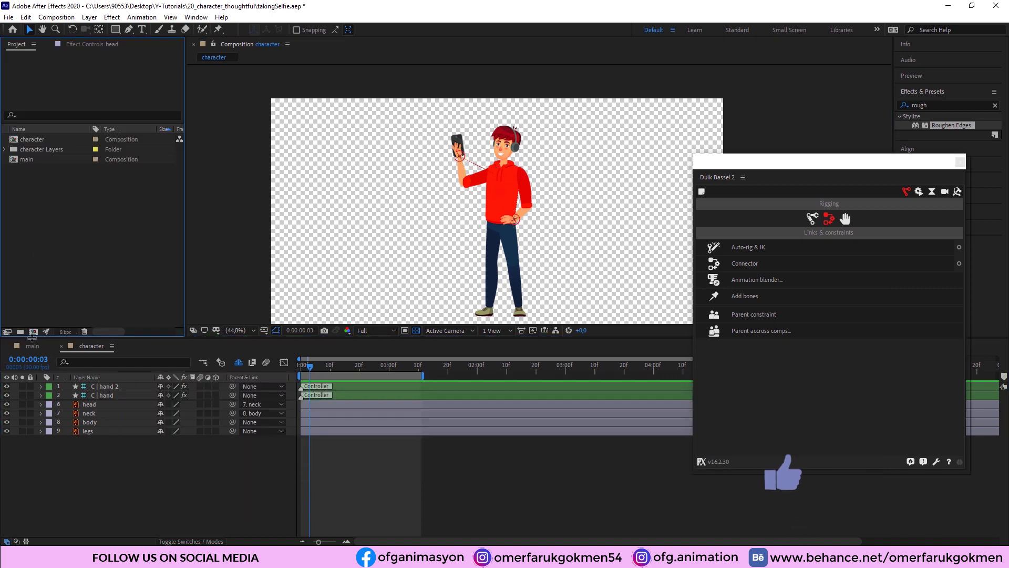
click(33, 332)
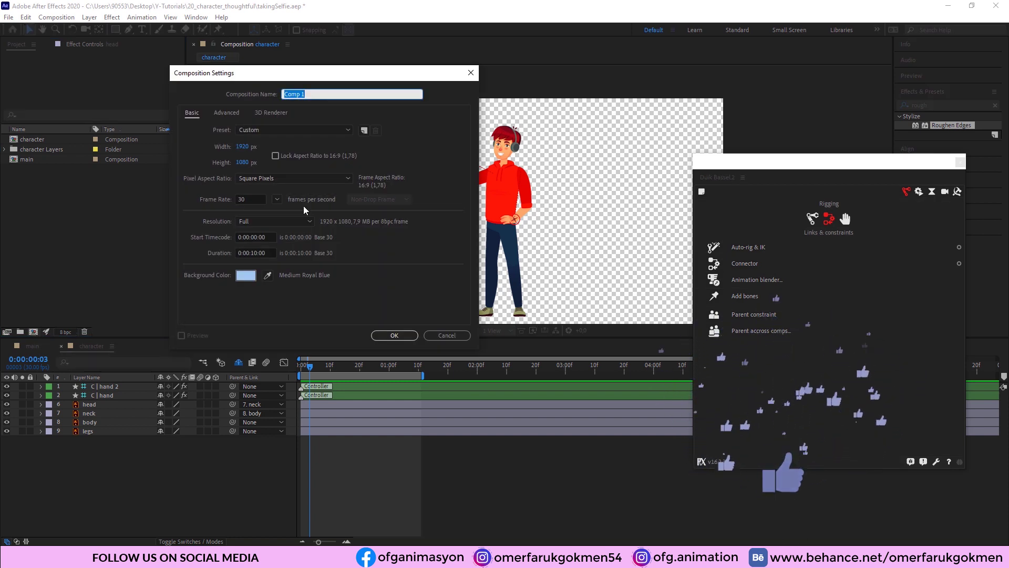
text(cameraShot)
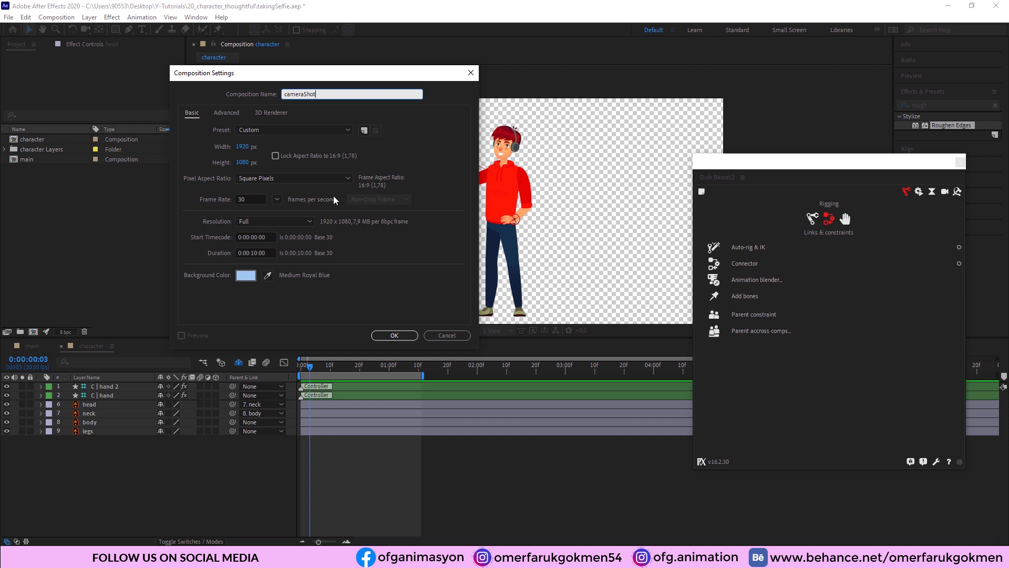
click(242, 147)
text(4000)
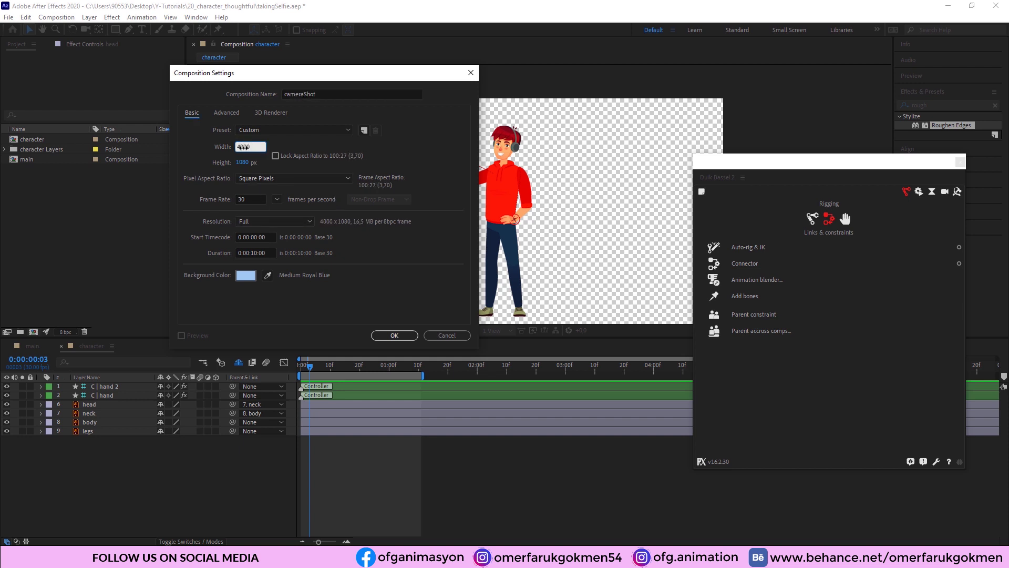
key(Tab)
text(4000)
key(Return)
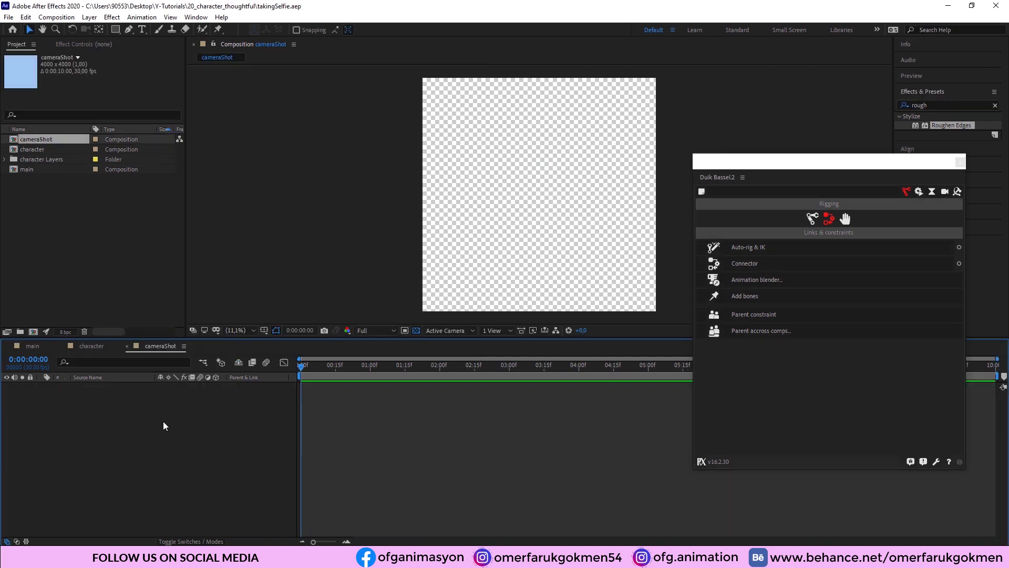
Add a white 4000 x 4000 px solid named shot and mask it with the Pen tool into a triangular beam widening to the right.
key(ctrl+y)
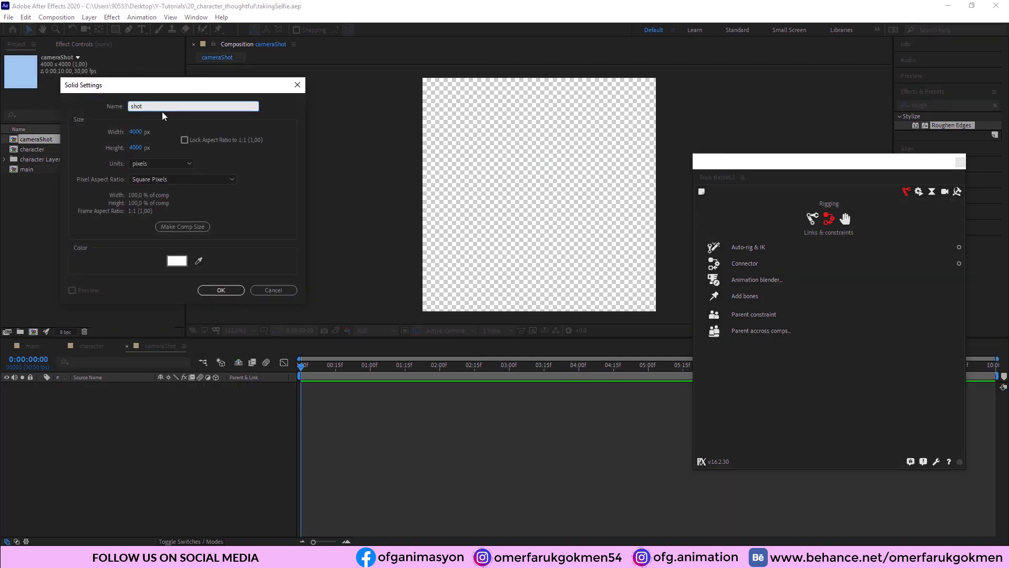
key(Return)
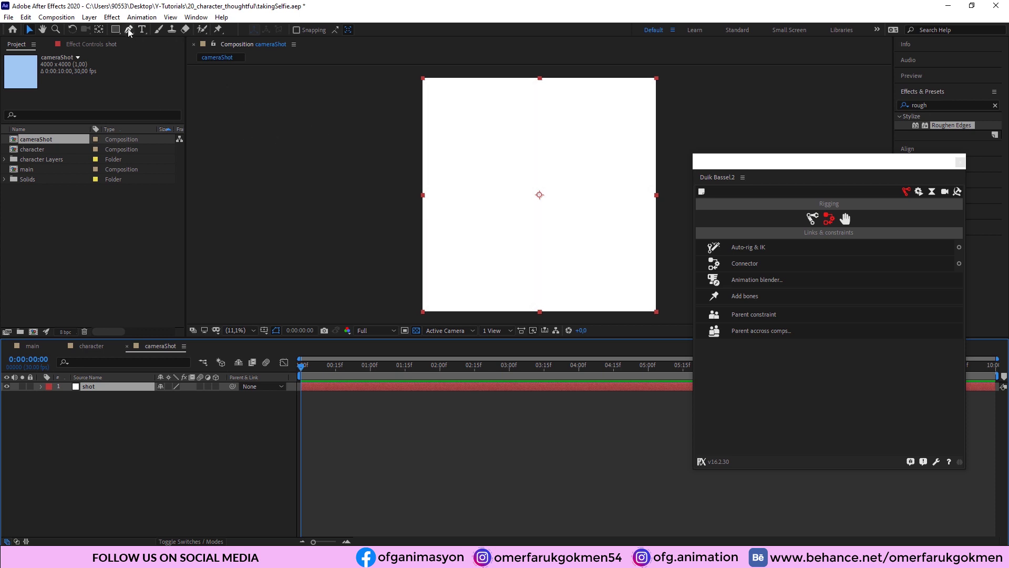
click(128, 31)
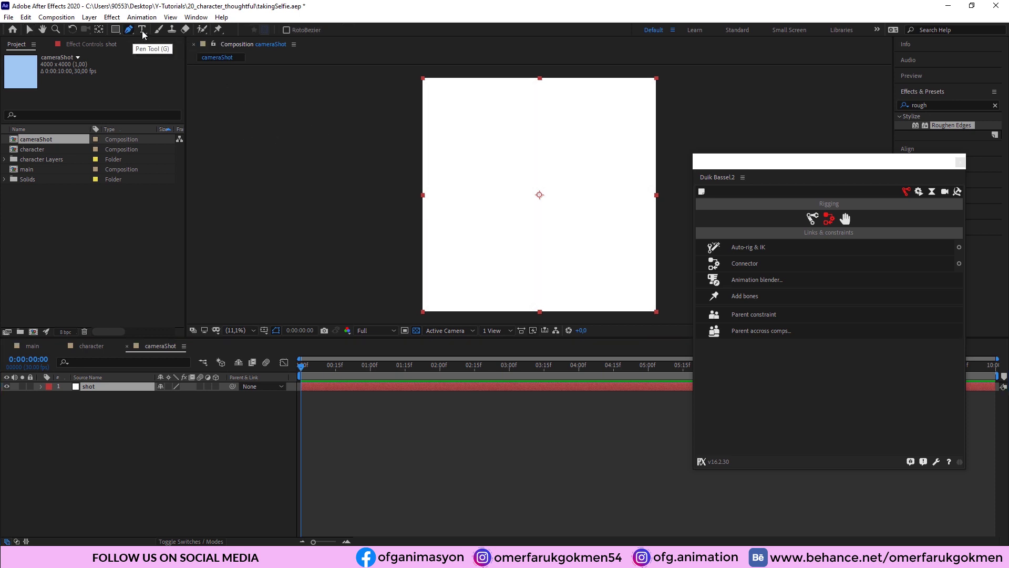
click(427, 185)
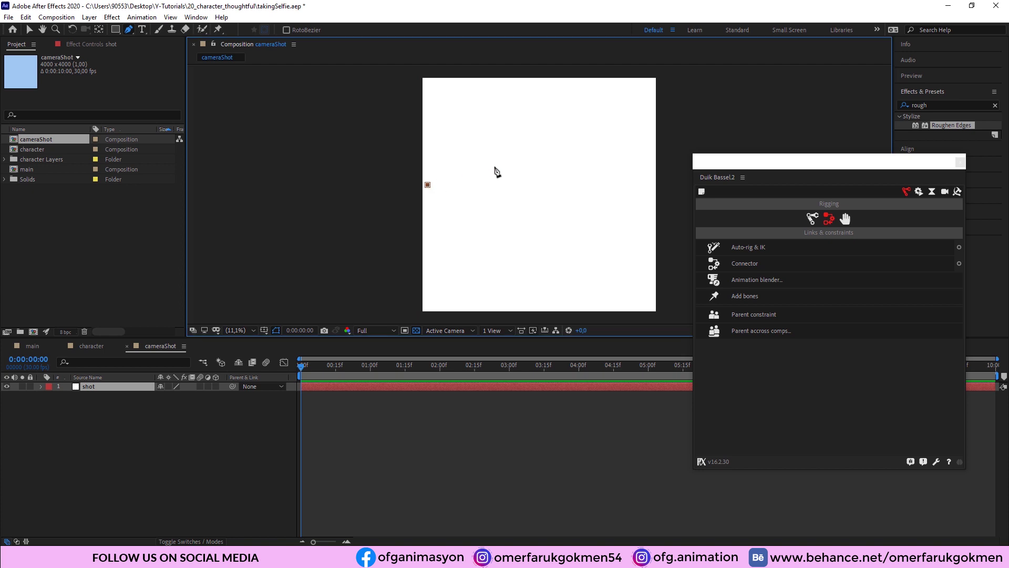
click(671, 96)
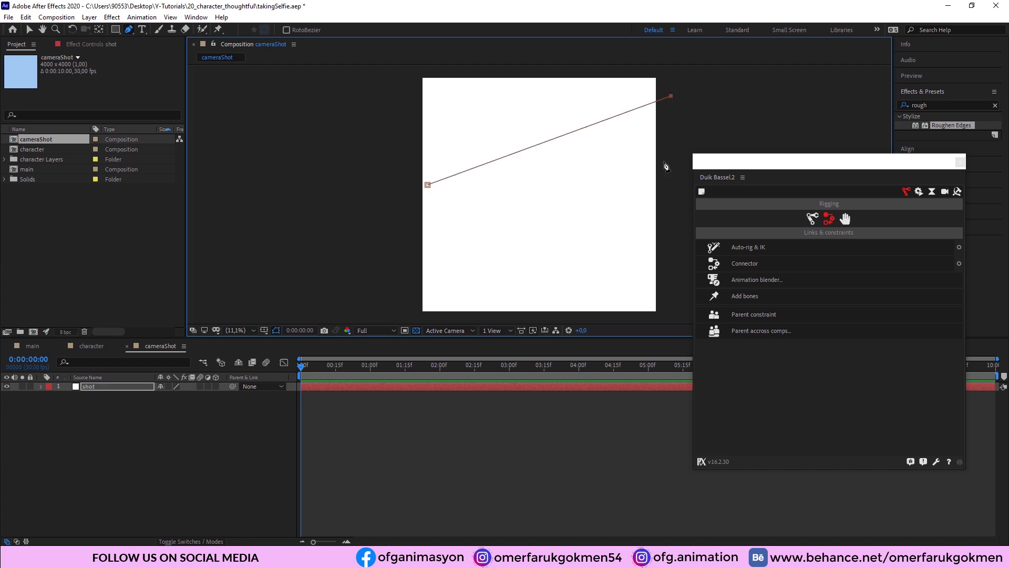
click(671, 289)
click(428, 184)
Set the mask feather of the shot solid's triangular mask to 100 pixels.
click(97, 402)
click(88, 386)
key(f)
click(169, 404)
text(100)
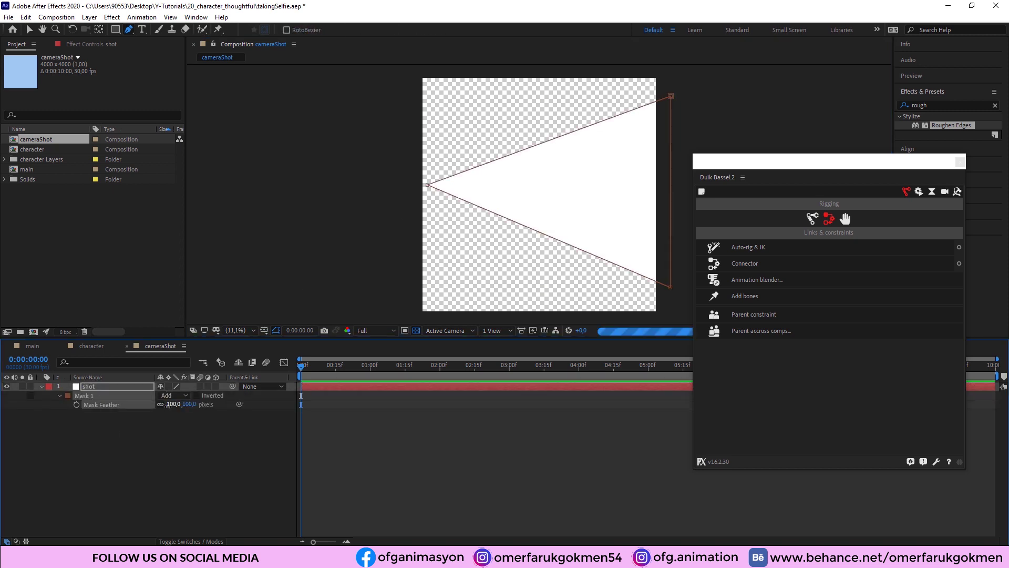
click(164, 450)
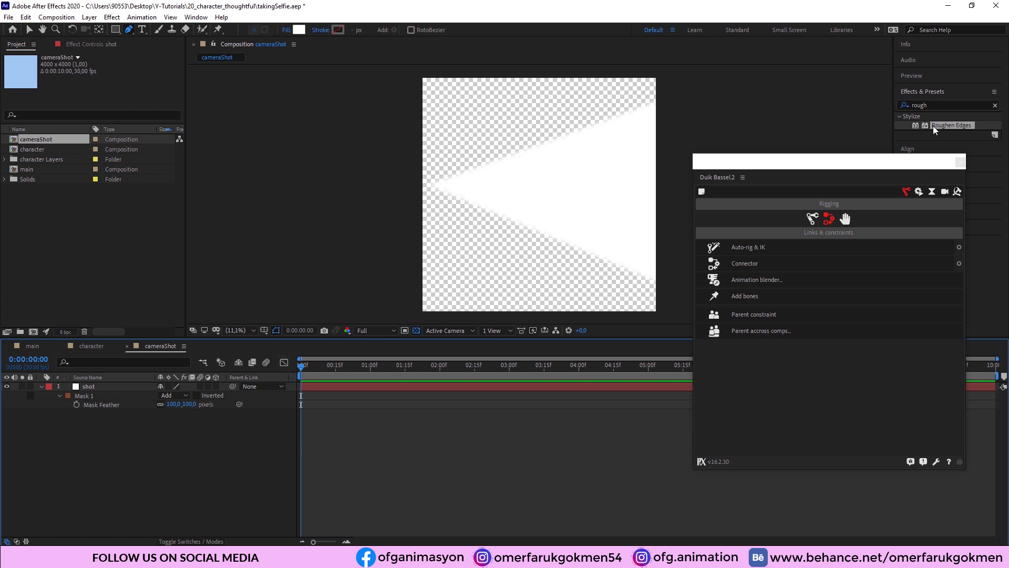
Find the Glow effect and apply it to the shot solid.
drag(938, 104, 891, 108)
text(glow)
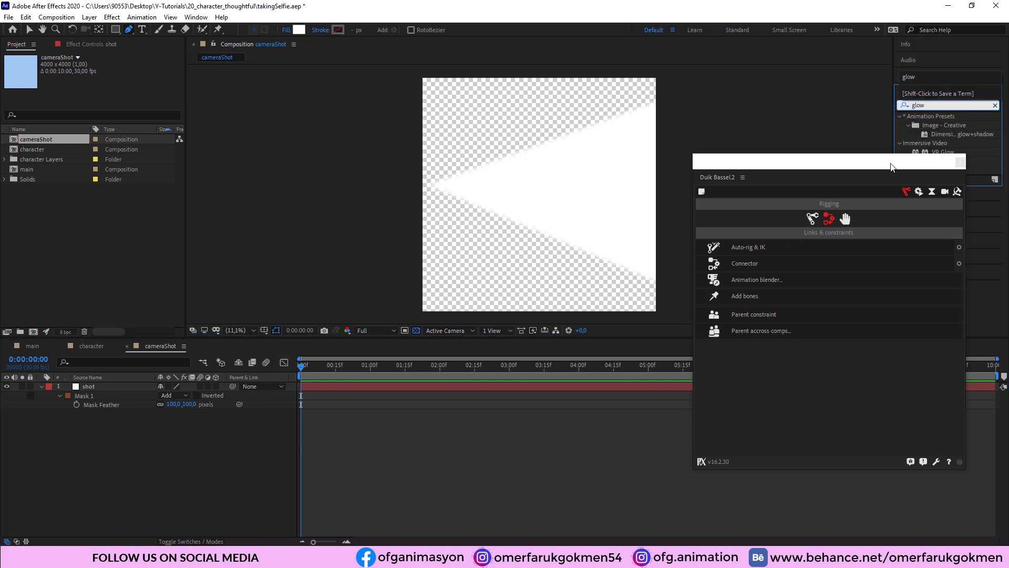
drag(891, 168, 881, 193)
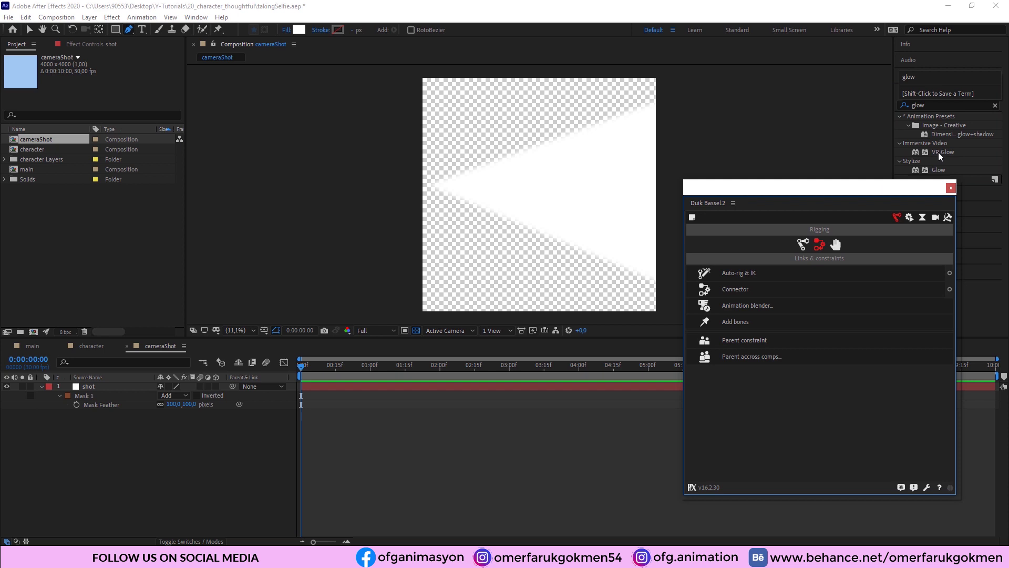
drag(940, 169, 95, 389)
key(v)
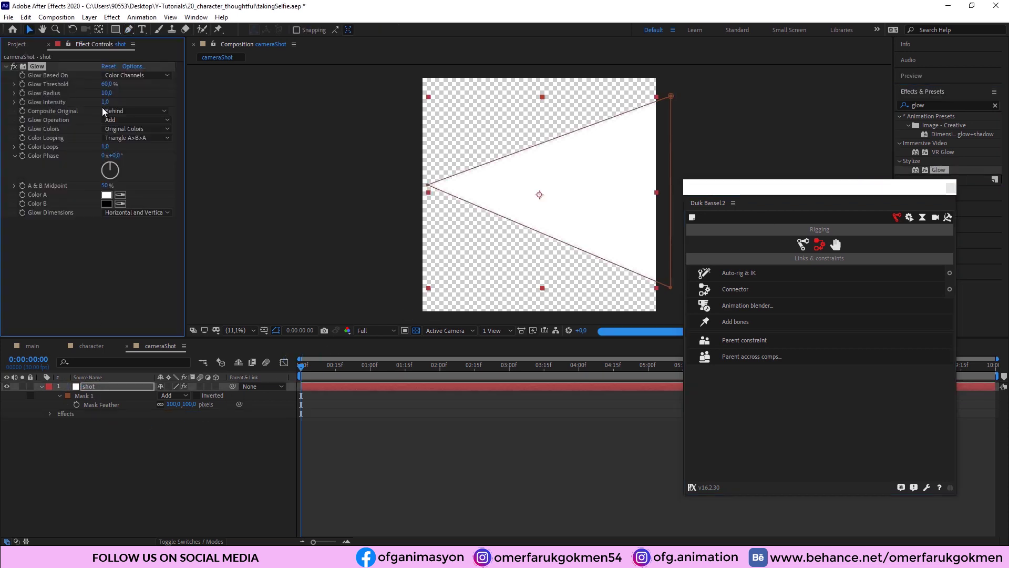
Turn off the transparency grid in cameraShot and set the Glow Radius of the shot solid to 45.
click(416, 330)
click(200, 444)
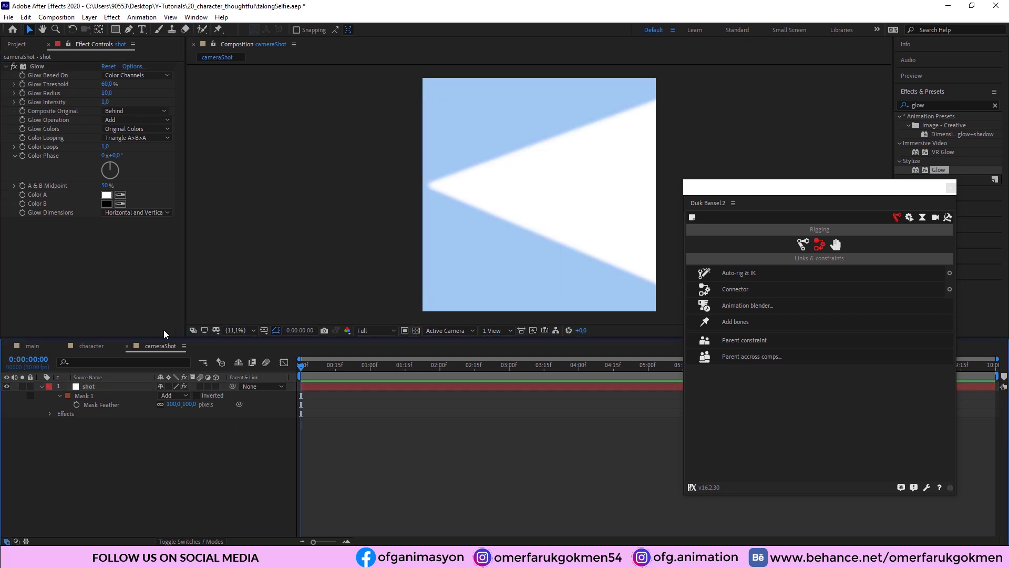
click(105, 93)
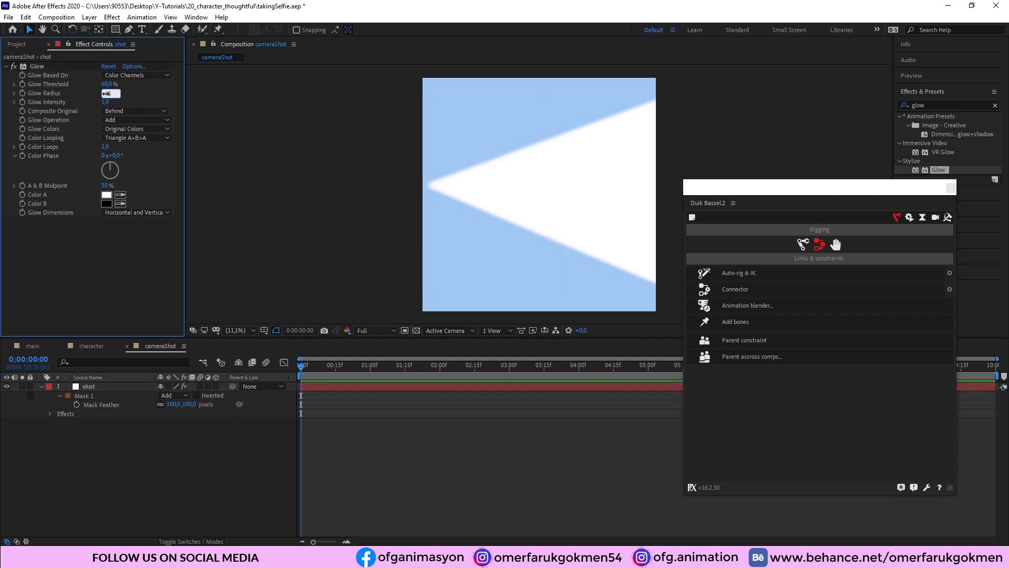
key(Return)
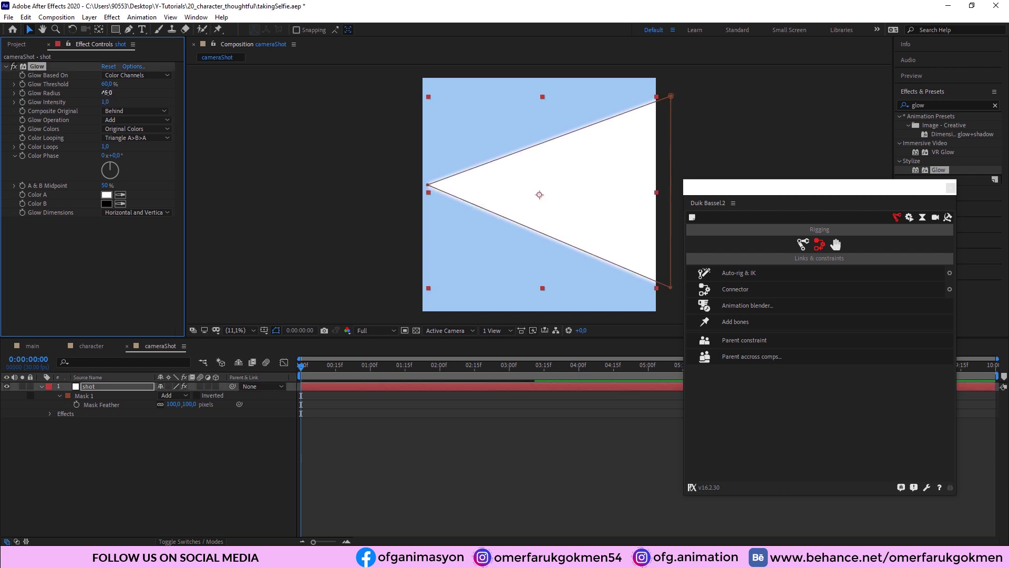
click(136, 468)
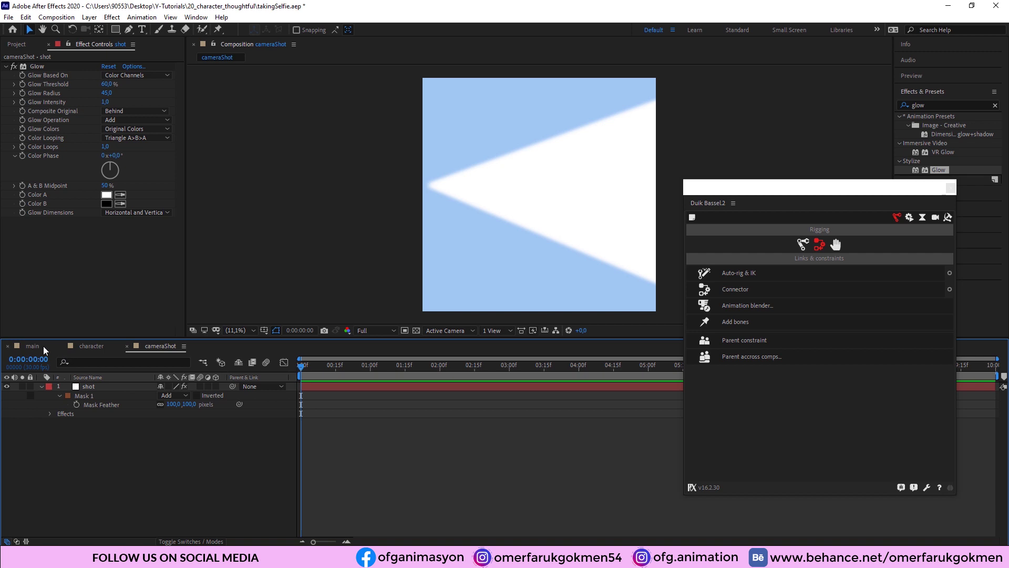
Place the cameraShot composition in the character composition below the two hand controllers, and shift its beam over the character.
click(86, 346)
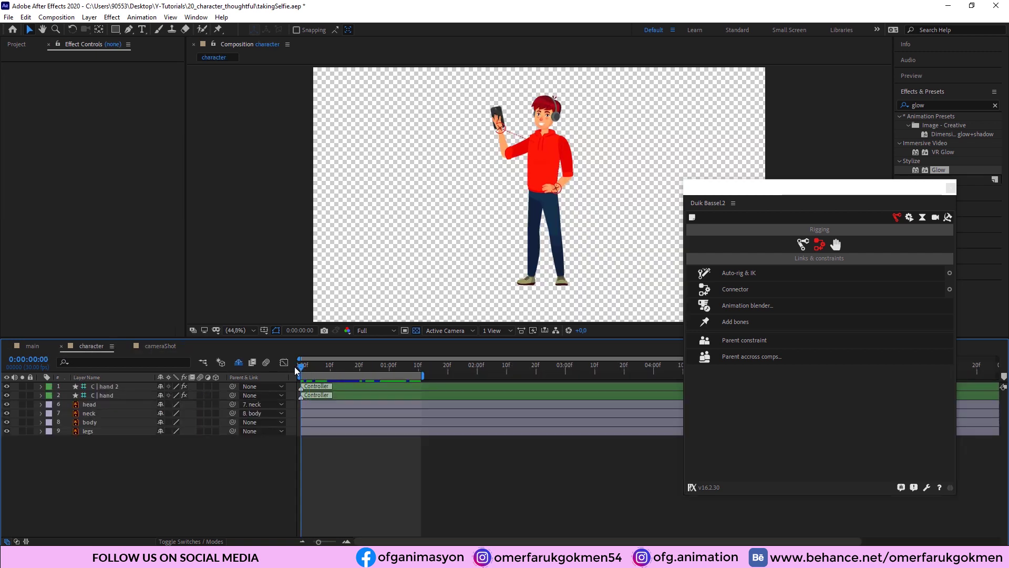
click(17, 46)
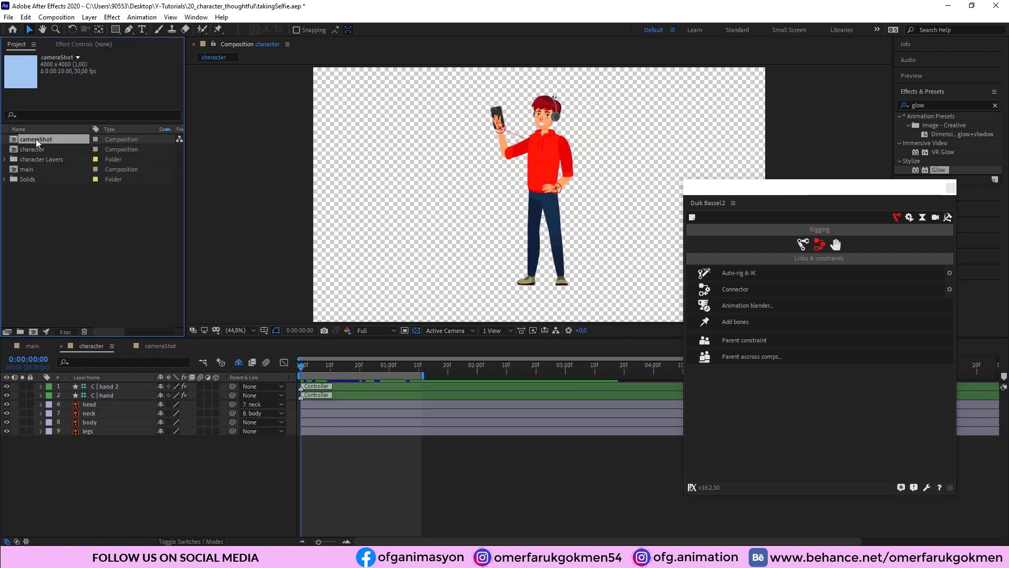
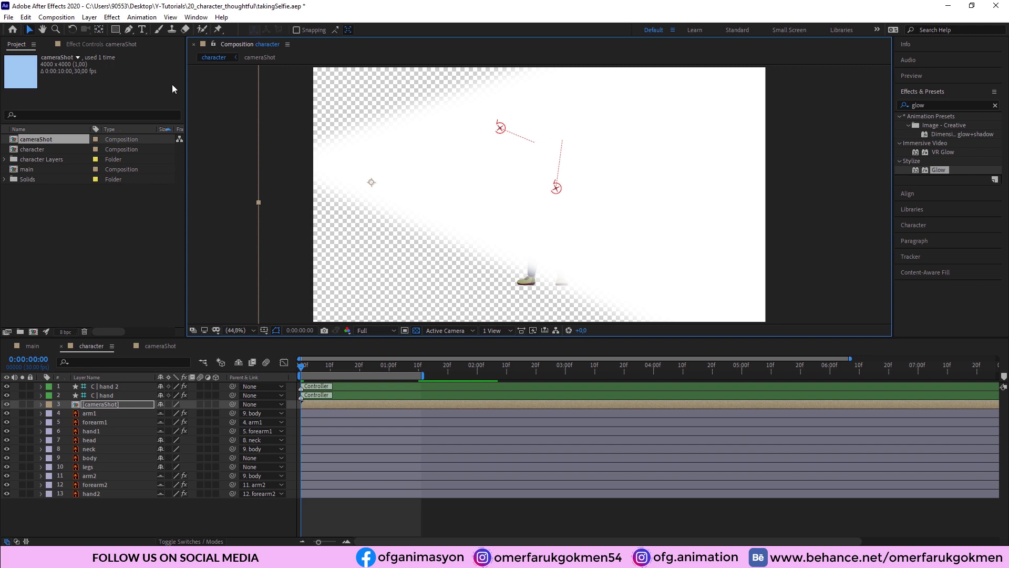
drag(417, 202, 579, 237)
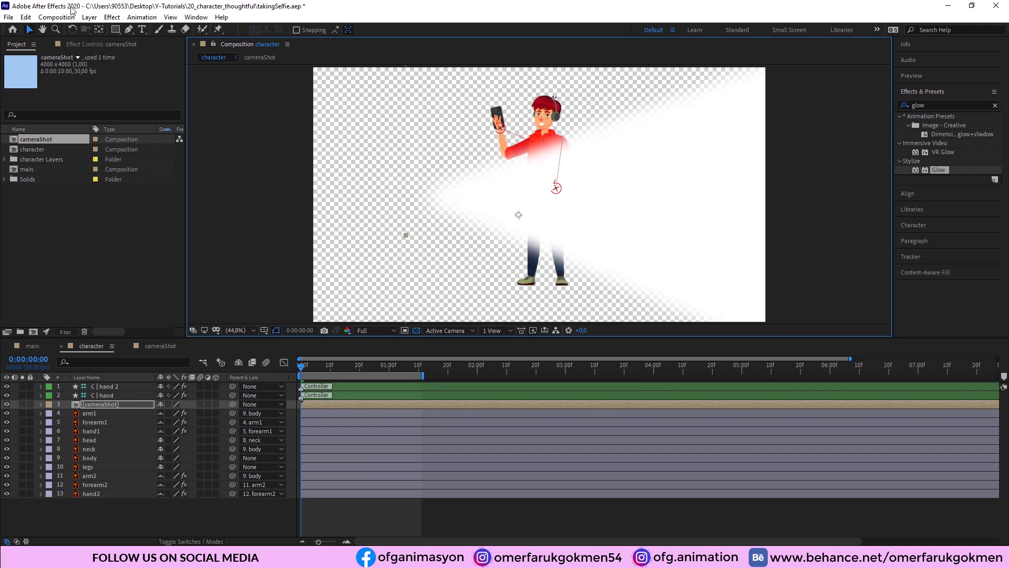
Move the cameraShot layer's anchor point to the beam's tip, and position the layer so the tip sits beside the phone.
click(99, 30)
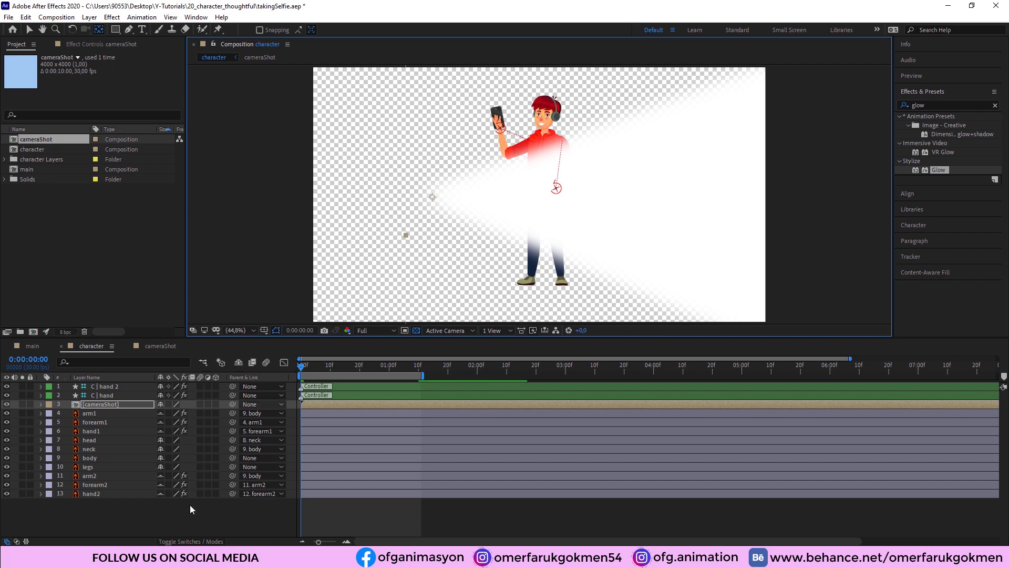
click(98, 398)
click(98, 403)
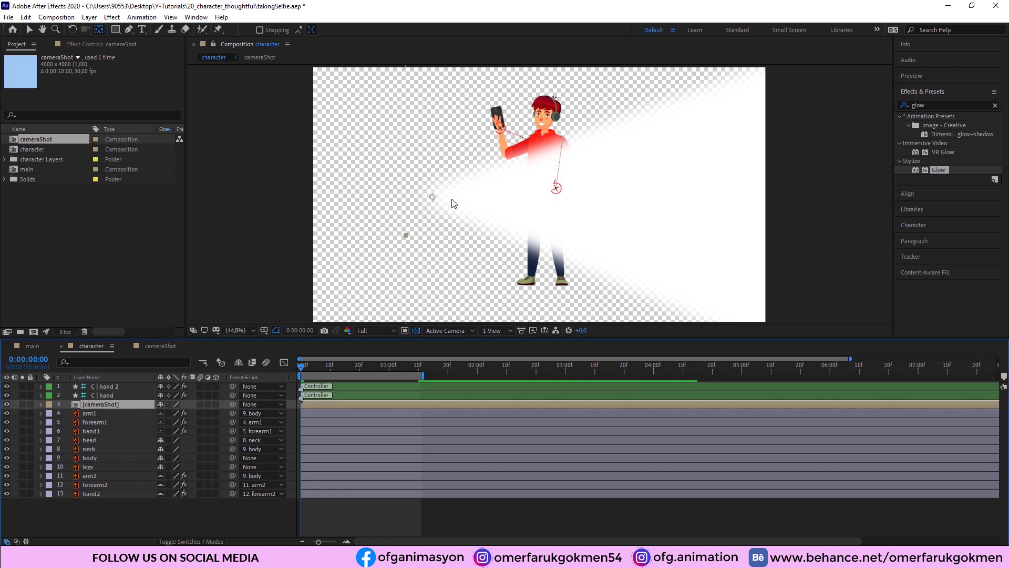
key(v)
drag(487, 184, 535, 119)
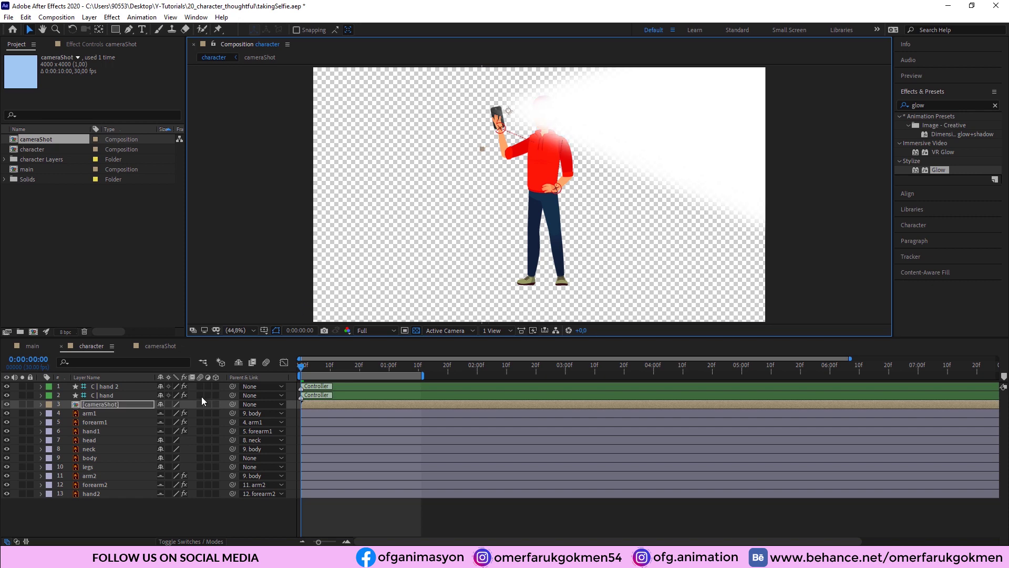
Rotate the cameraShot layer to -3° and parent it to the arm2 layer.
key(r)
drag(171, 413, 171, 414)
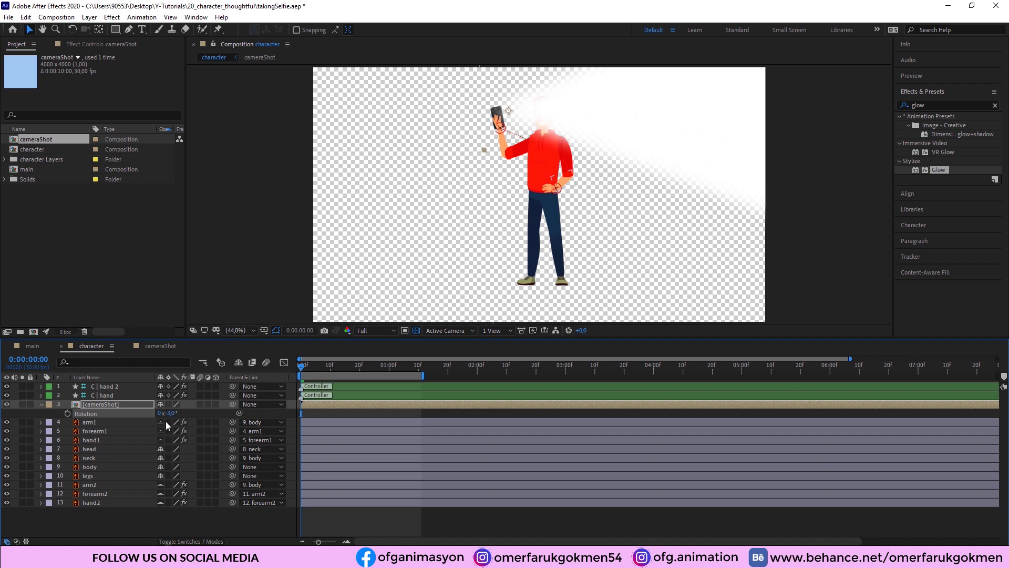
click(246, 405)
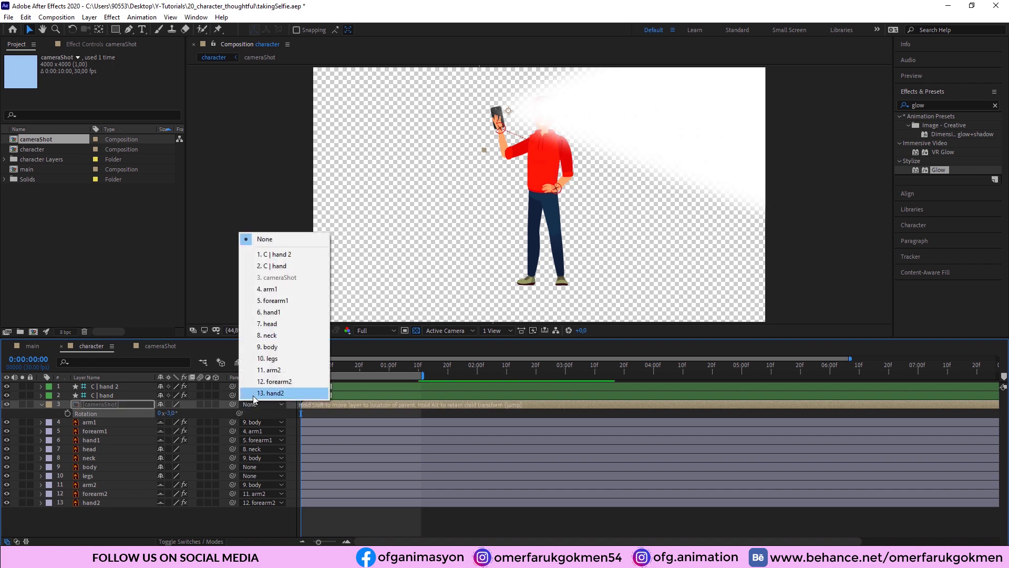
click(264, 371)
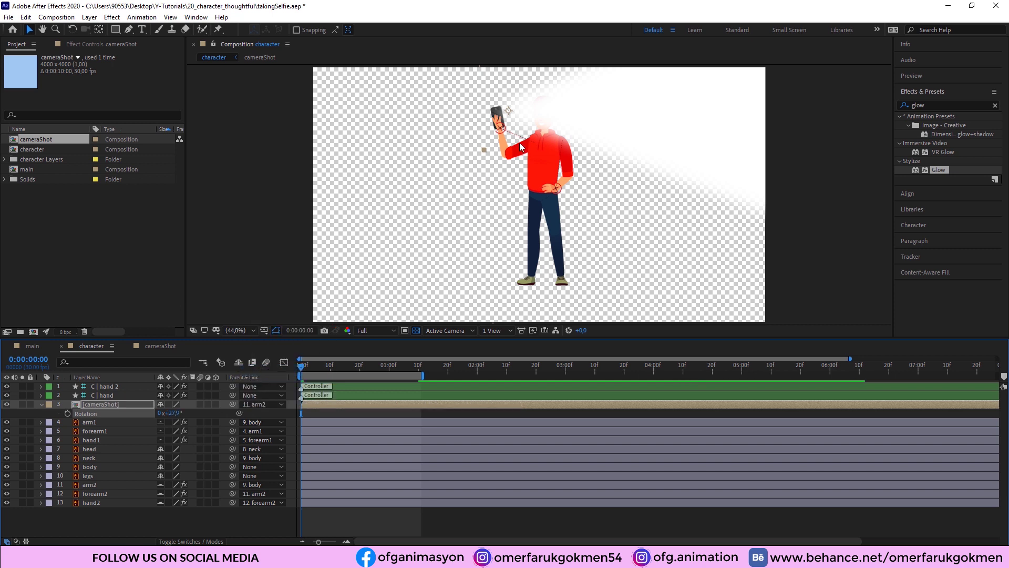
Scrub the arm motion and set the cameraShot layer's rotation to 7.9°.
mouse_move(308, 367)
mouse_down()
mouse_move(412, 380)
mouse_move(297, 363)
mouse_up()
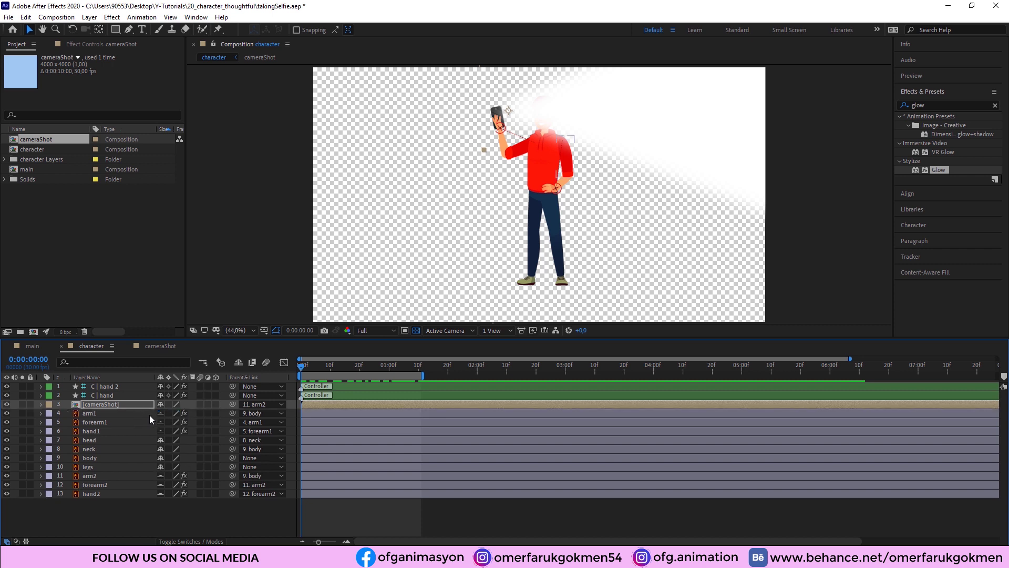
drag(171, 413, 164, 413)
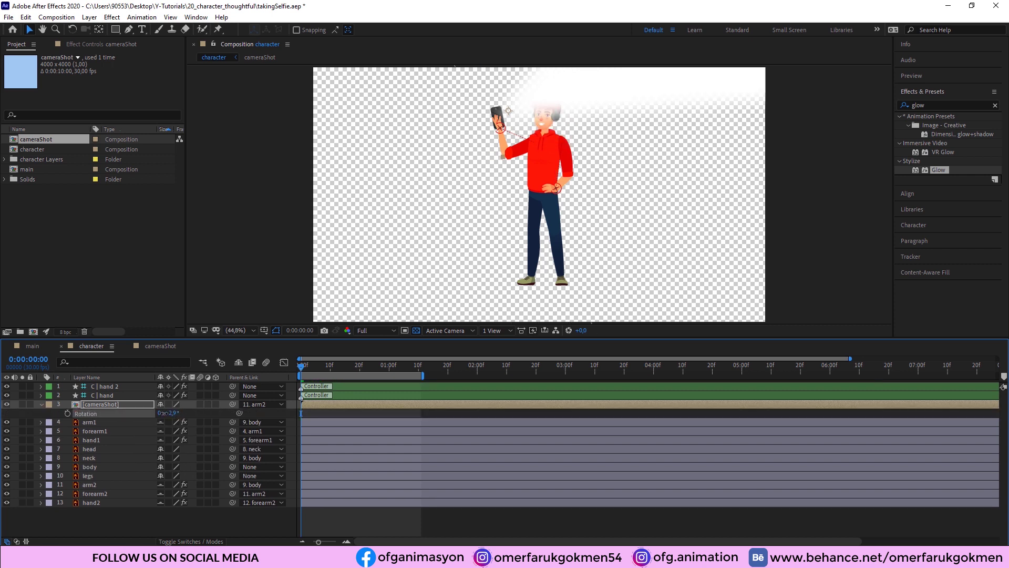
click(371, 367)
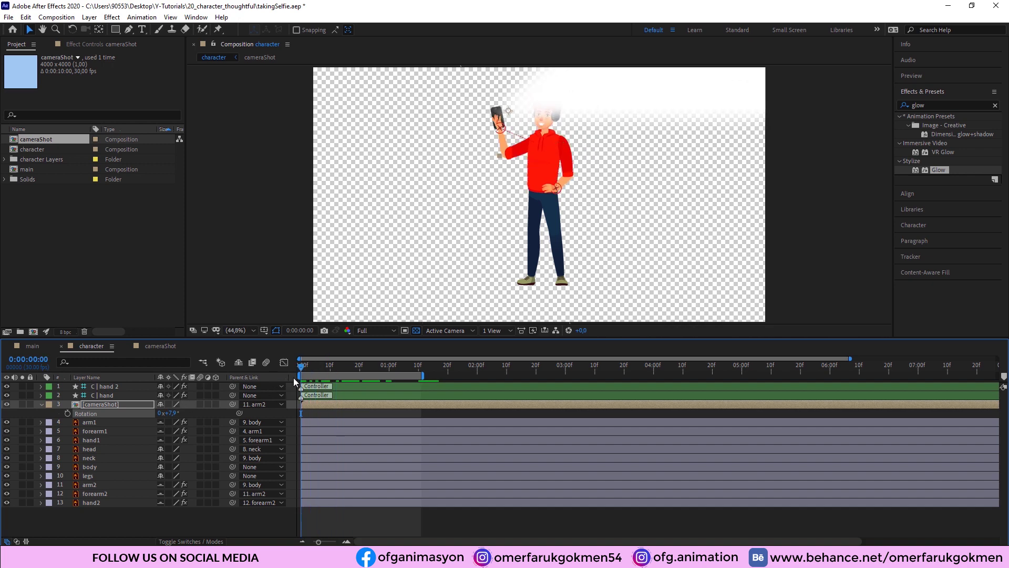
Reveal the C | hand keyframes and, at its second keyframe (frame 14), keyframe the cameraShot layer's opacity at 0%.
click(109, 395)
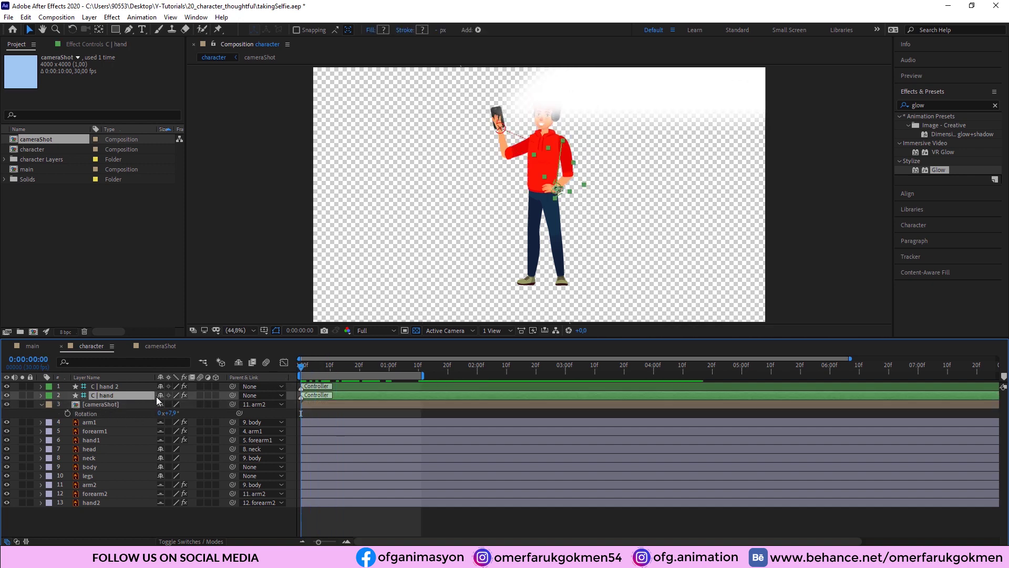
key(u)
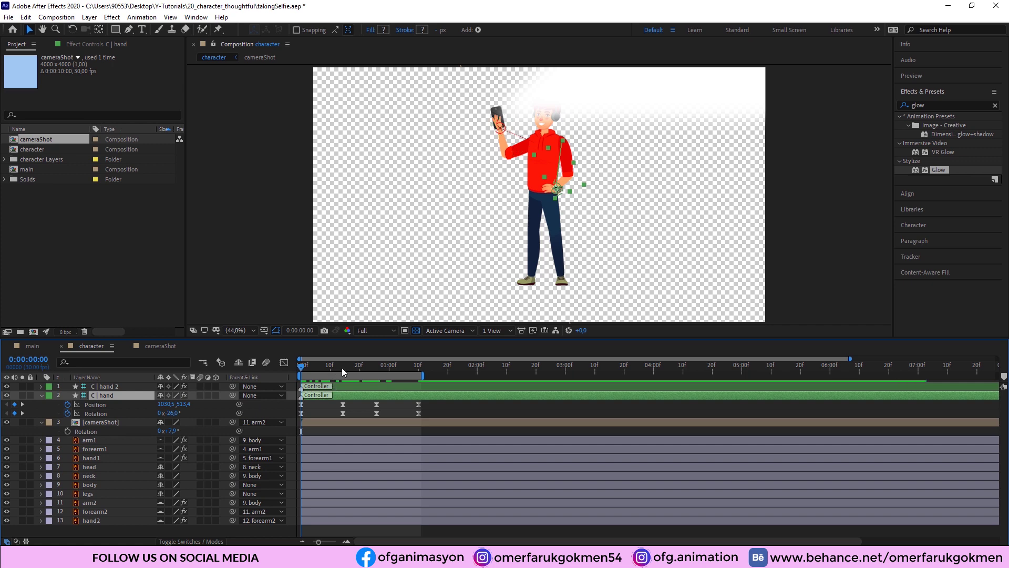
click(344, 371)
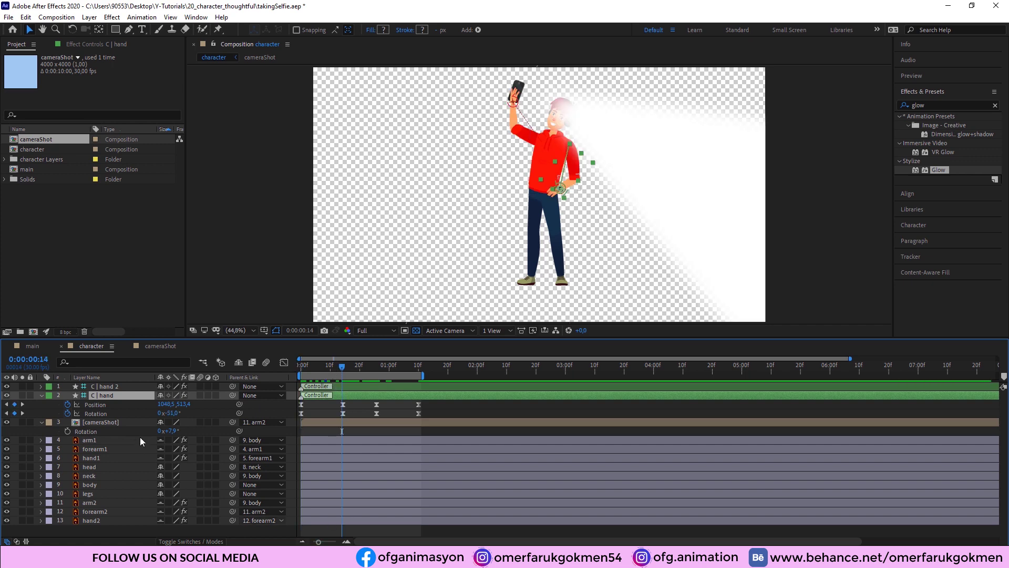
click(98, 425)
key(shift+t)
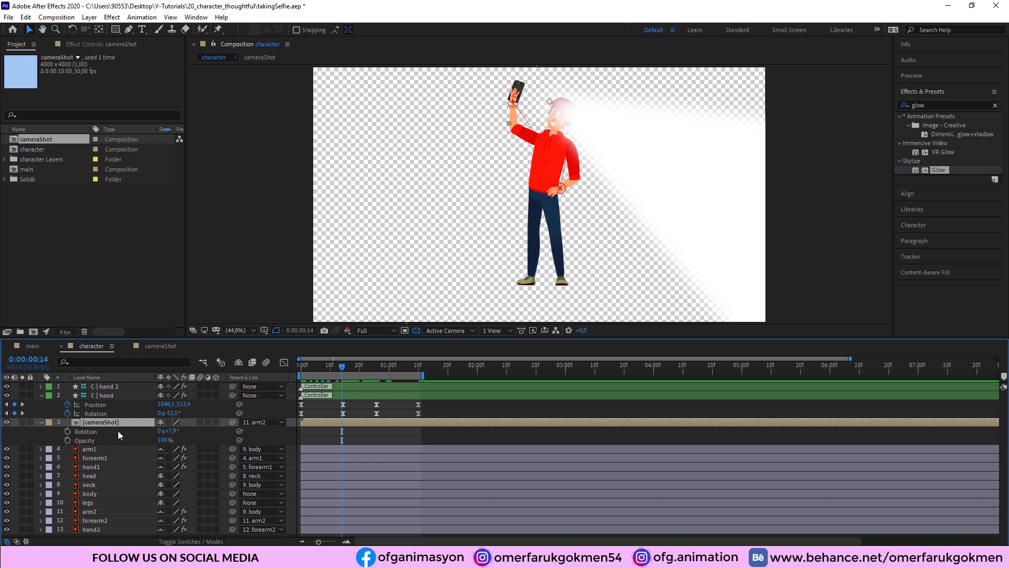
click(67, 439)
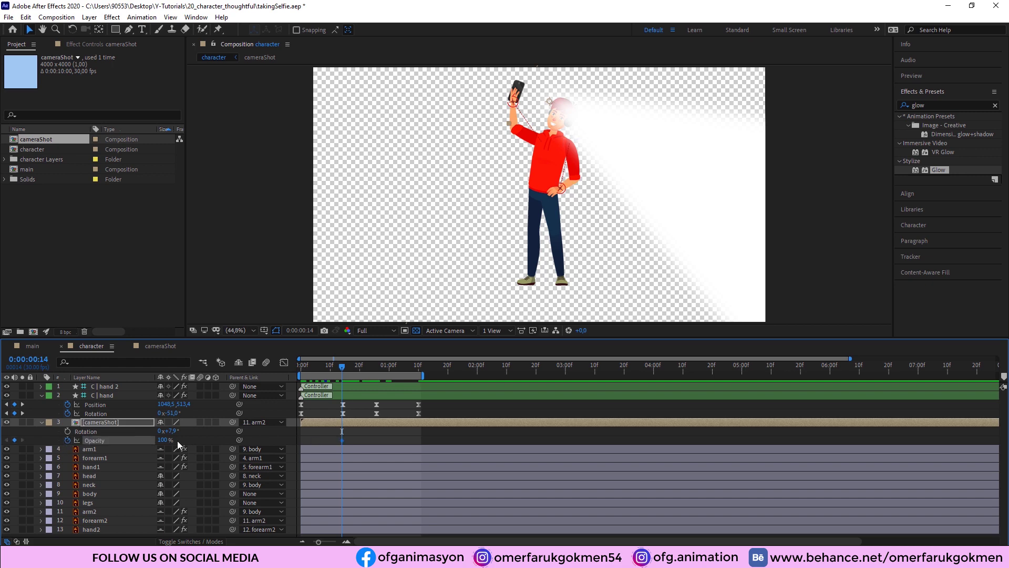
key(Return)
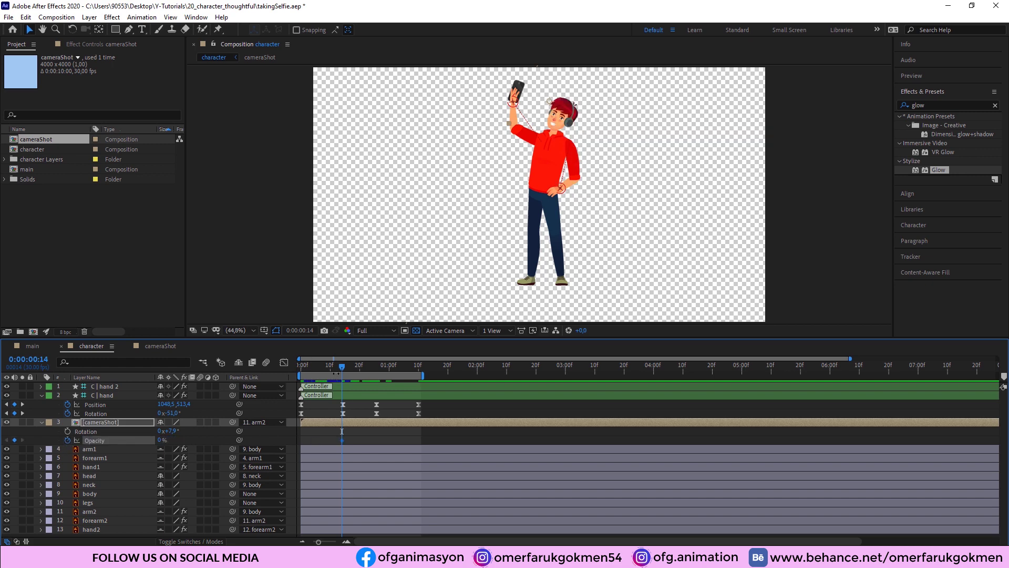
Keyframe the cameraShot layer's opacity at 45% on frame 16, 100% on frame 18 and 30% on frame 20.
drag(343, 368, 349, 368)
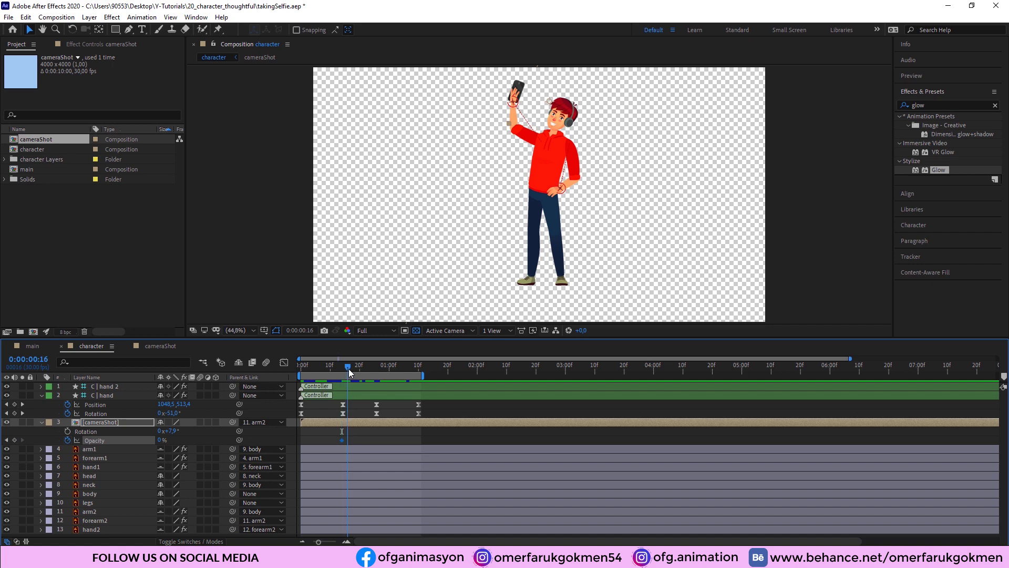
click(159, 440)
text(45)
key(Return)
drag(348, 369, 354, 369)
text(100)
key(Return)
key(Page_Down)
key(Page_Down)
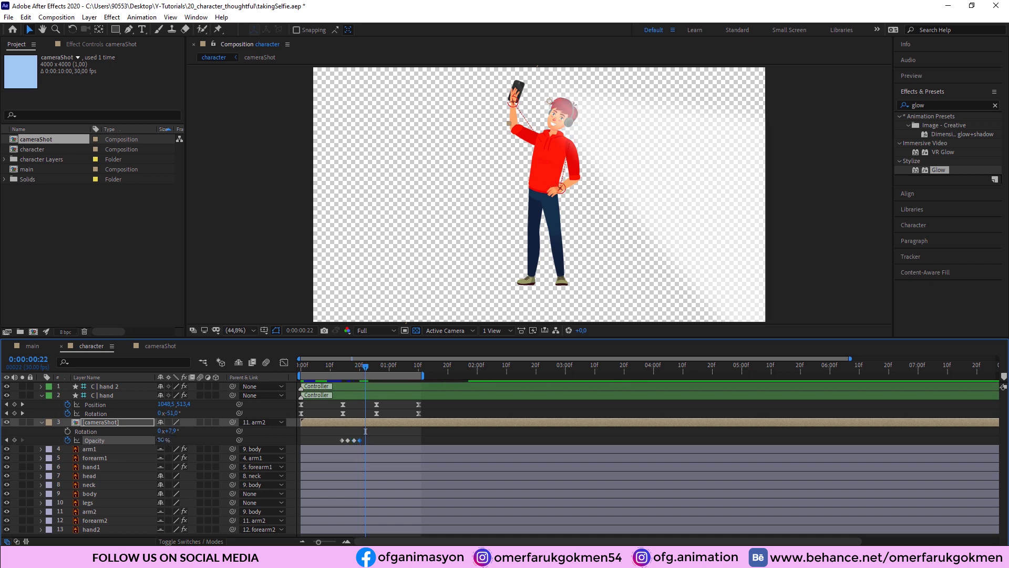
Continue the flicker with cameraShot opacity keyframes on frames 22 and 24, ending at 0% on frame 26.
click(160, 440)
text(0)
key(Return)
key(Page_Down)
click(161, 440)
text(100)
key(Return)
key(Page_Down)
key(Page_Down)
key(Page_Down)
click(160, 440)
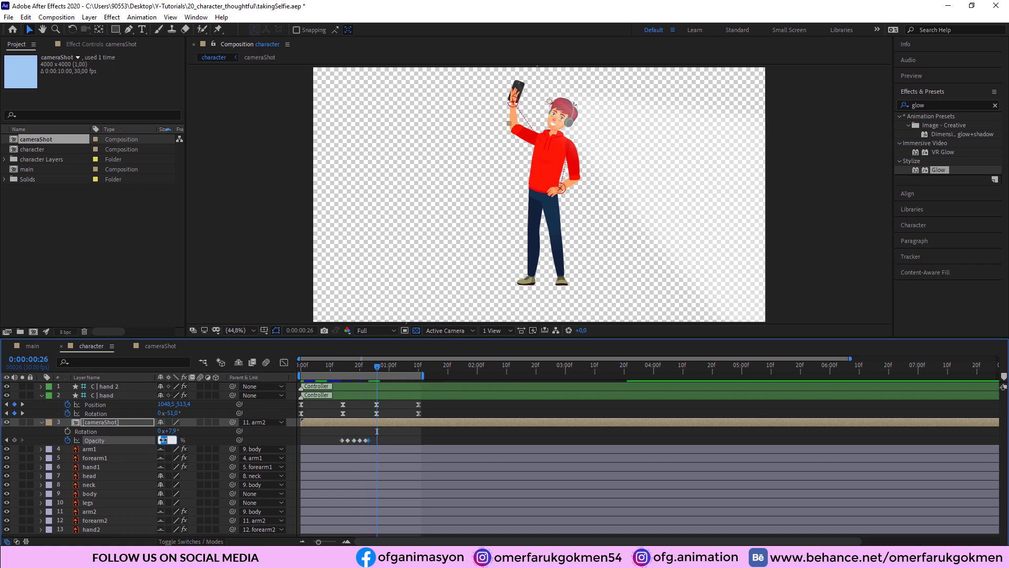
text(0)
key(Return)
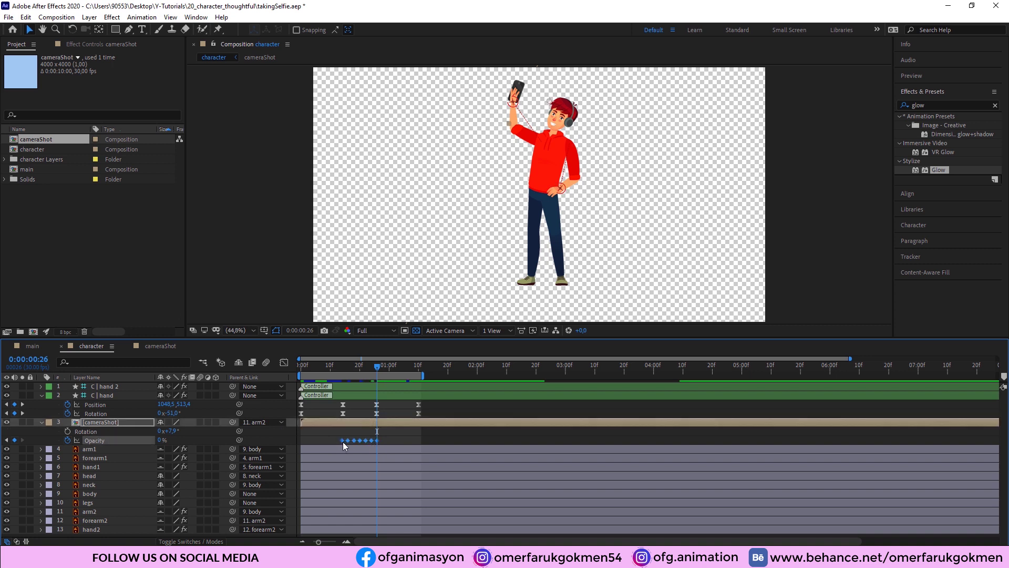
Apply Easy Ease to all cameraShot opacity keyframes, and preview the flash with the transparency grid turned off.
right_click(343, 440)
mouse_move(452, 433)
click(494, 468)
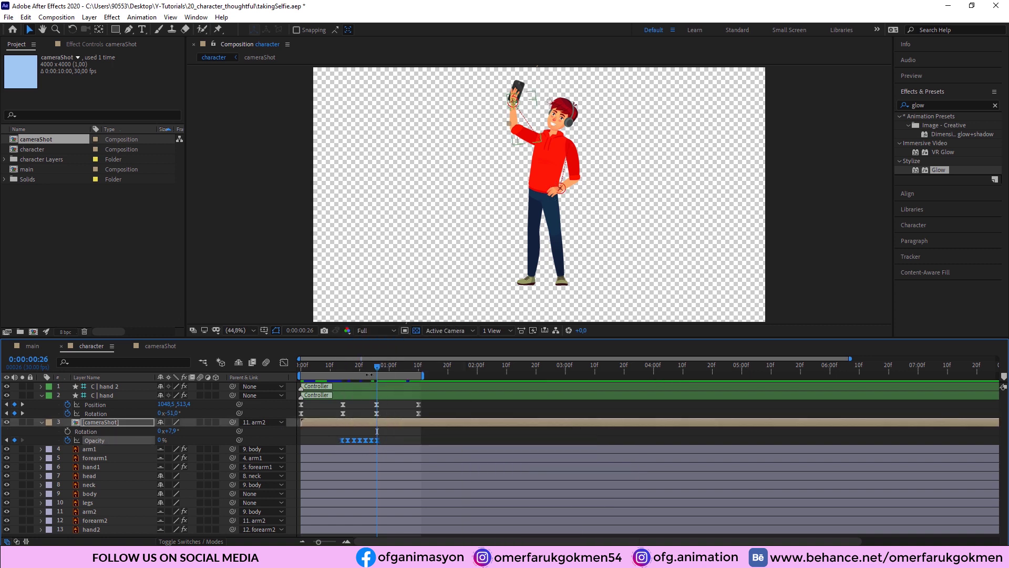
key(space)
click(414, 331)
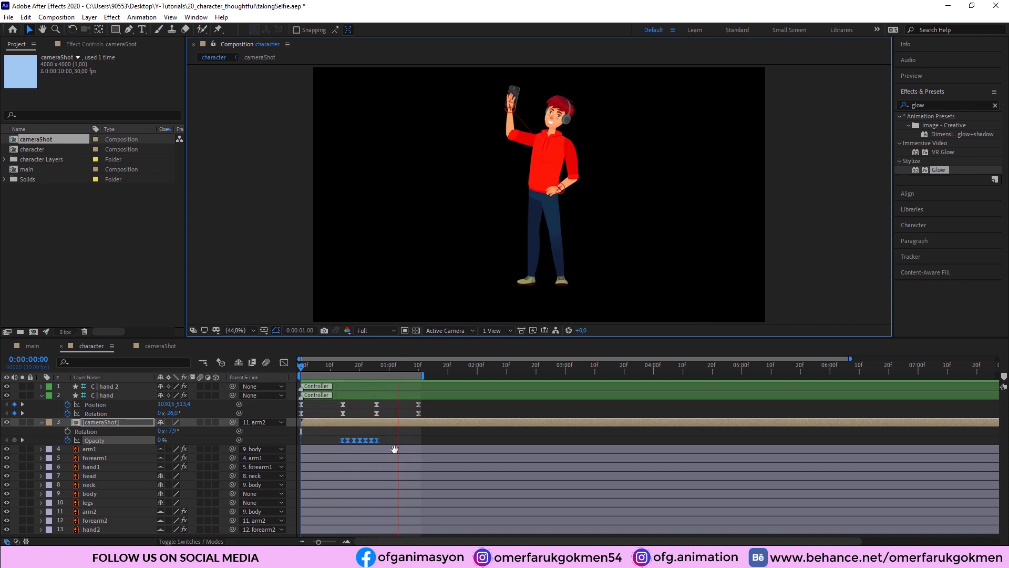
At frame 16, move the cameraShot layer so the beam's tip sits beside the raised phone, and preview from the start.
click(346, 366)
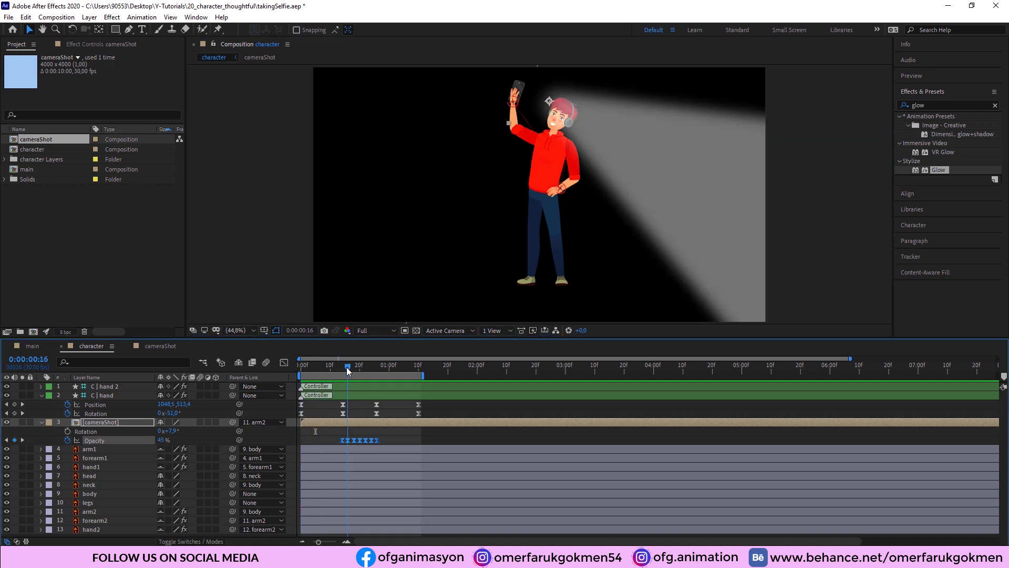
click(330, 430)
click(637, 178)
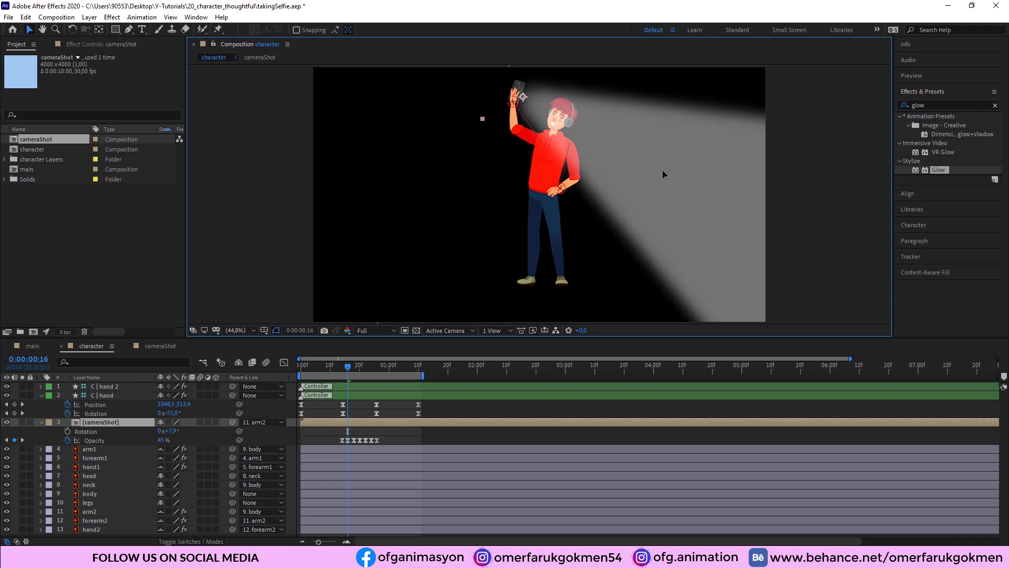
key(Return)
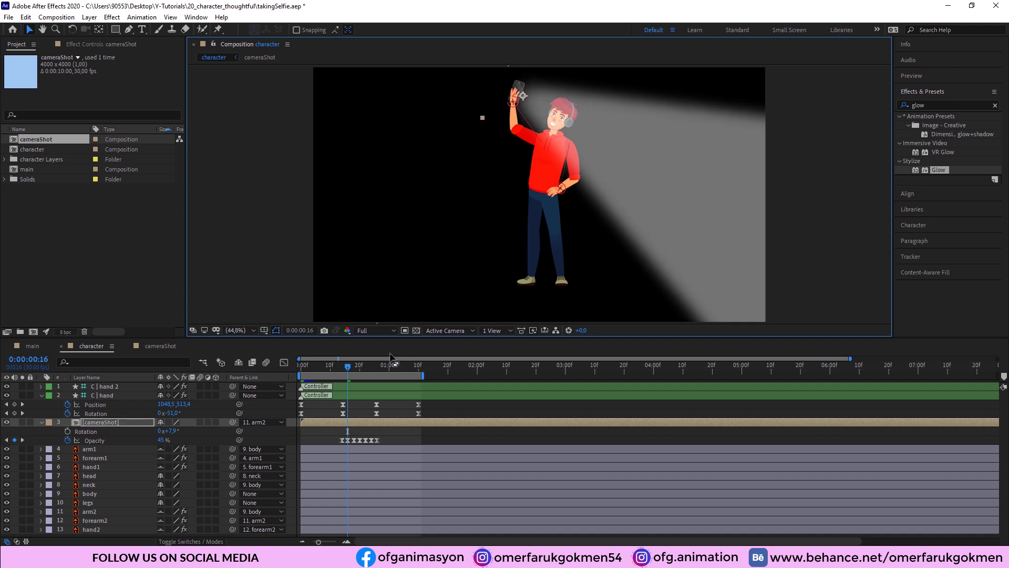
drag(339, 368, 293, 364)
key(space)
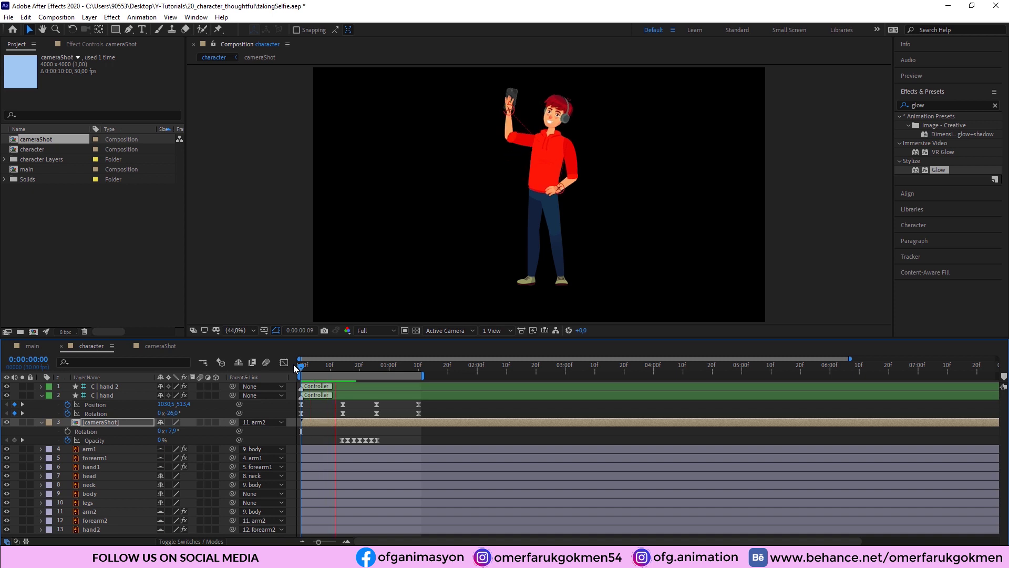